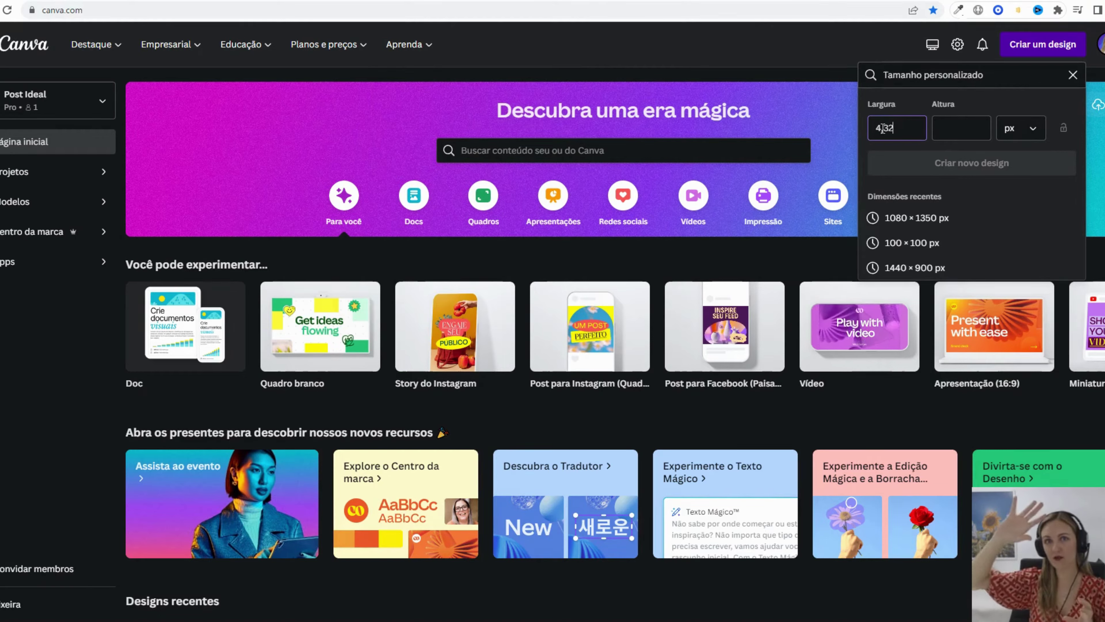
- Create a new custom-size design 4320 px wide and 1350 px high
click(963, 130)
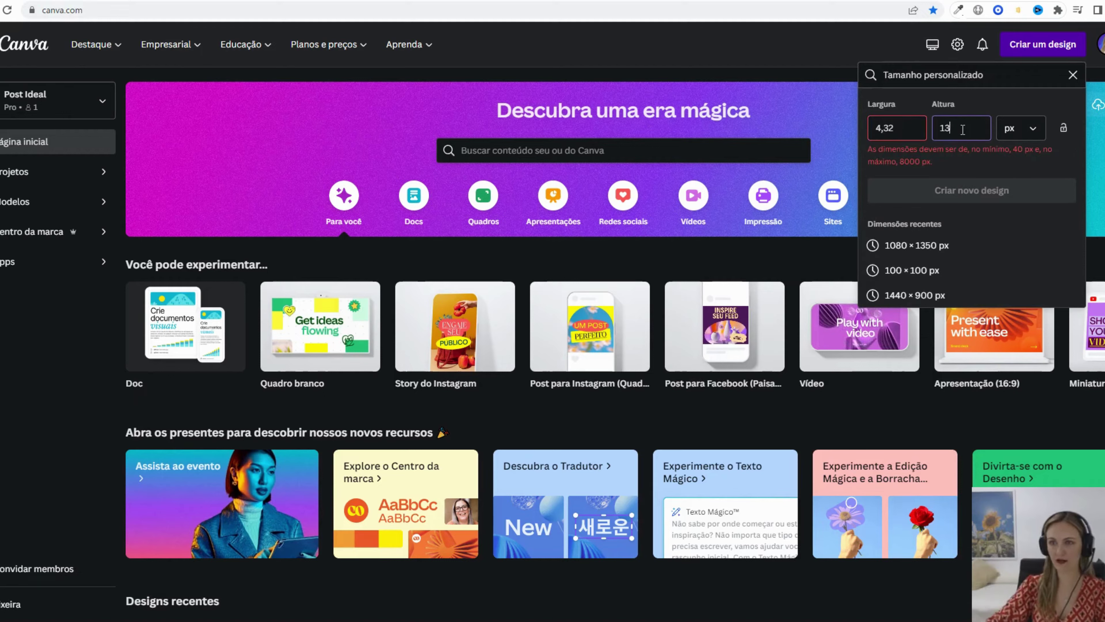
click(909, 133)
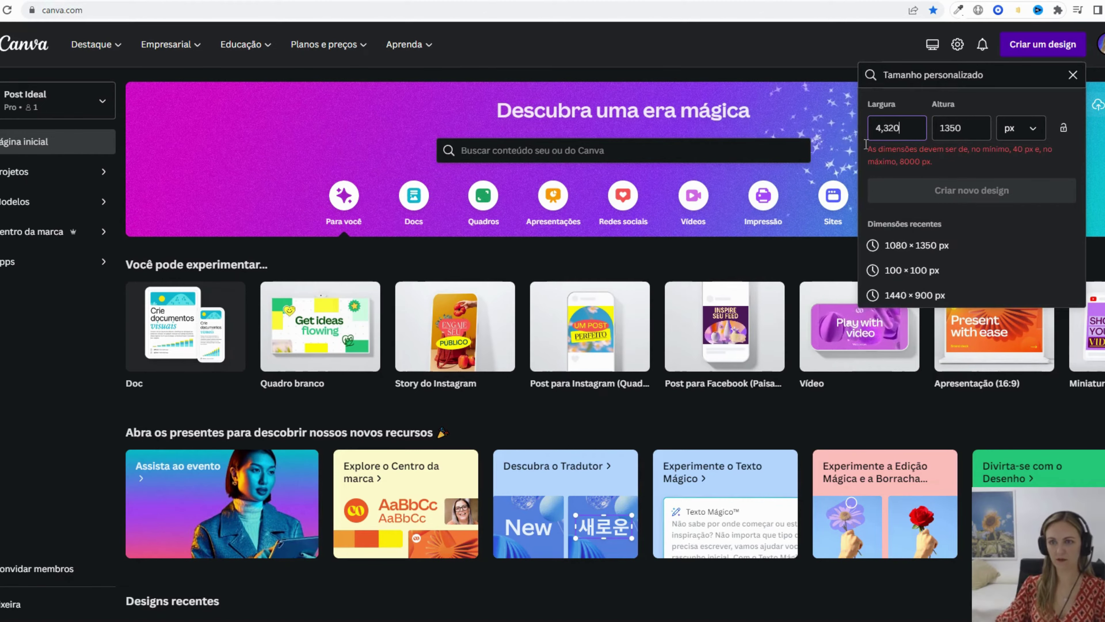
key(alt+Tab)
click(901, 127)
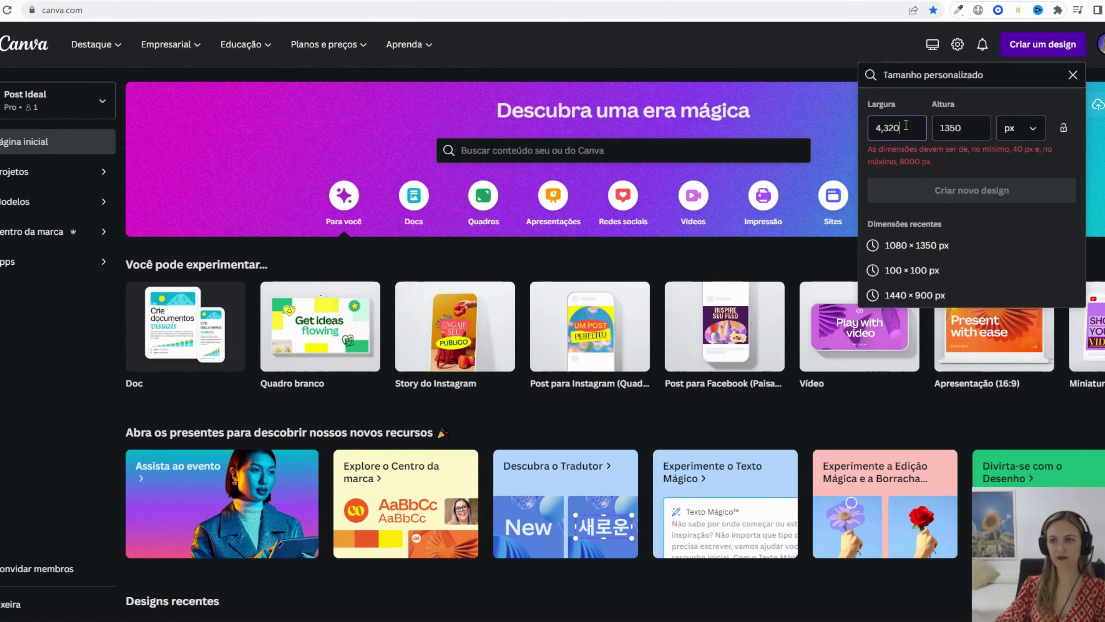
key(ctrl+a)
text(432)
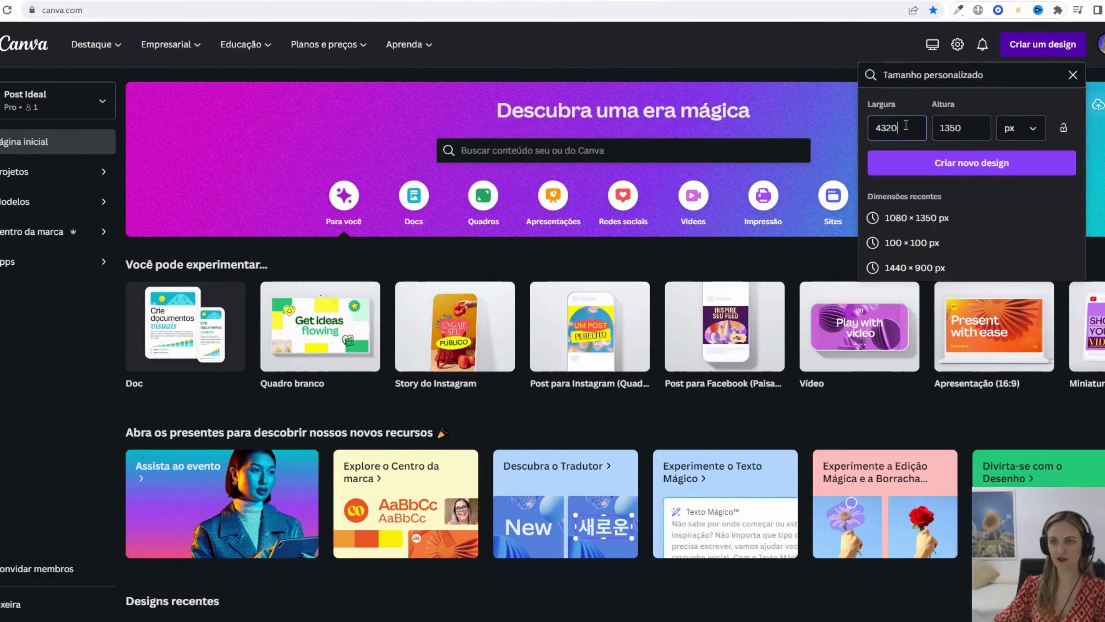
click(928, 162)
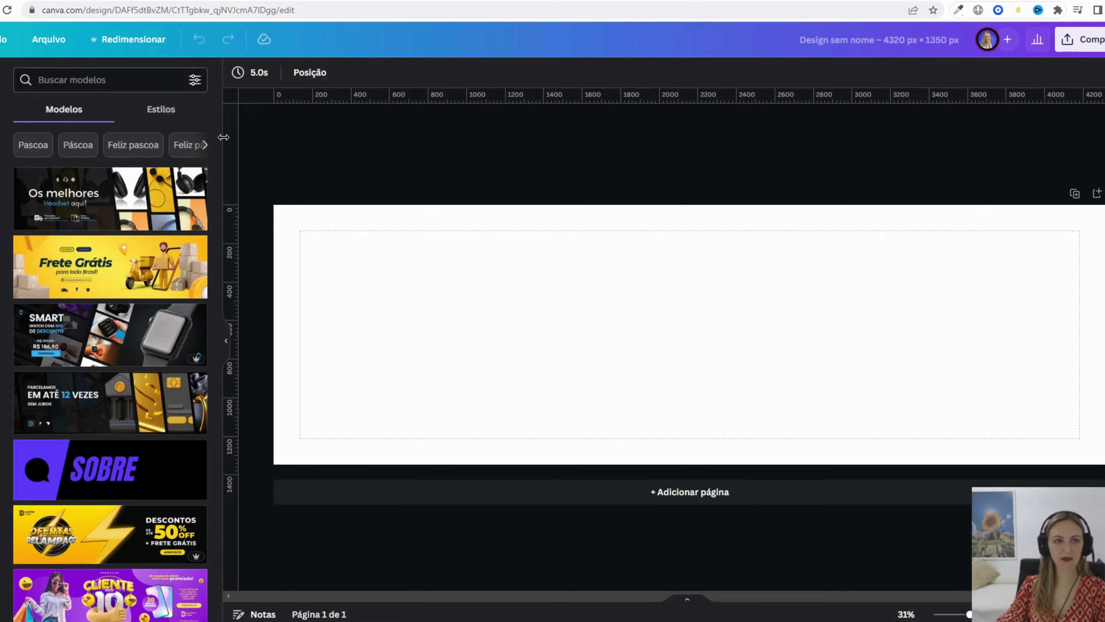
- Preview the 6-column, 3x3 grid and 12-column guide presets without adding any guides
click(50, 40)
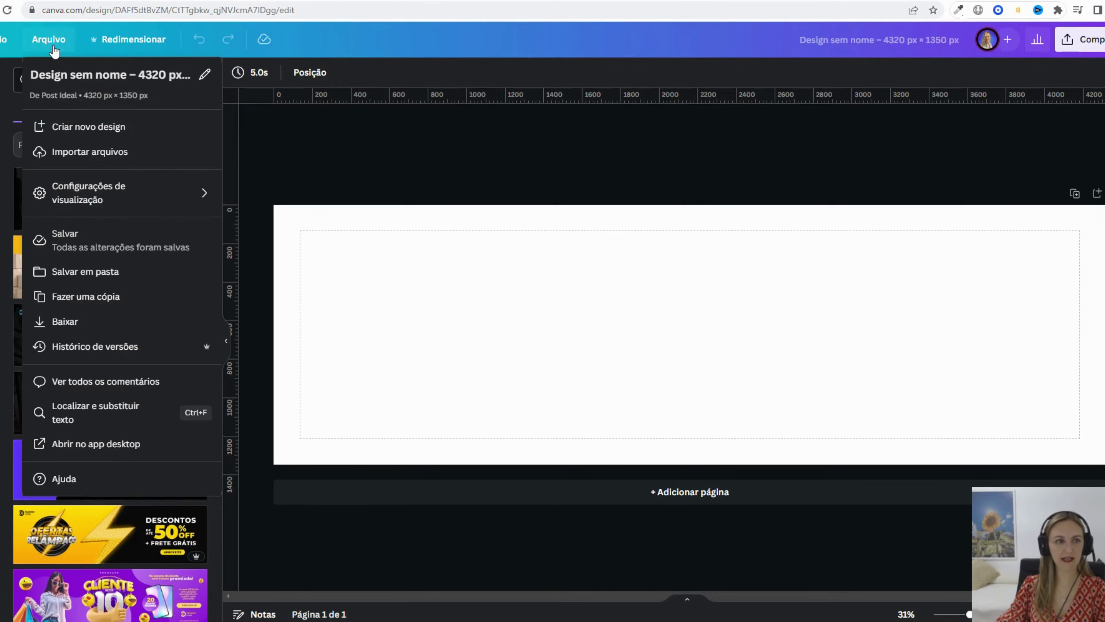
mouse_move(118, 191)
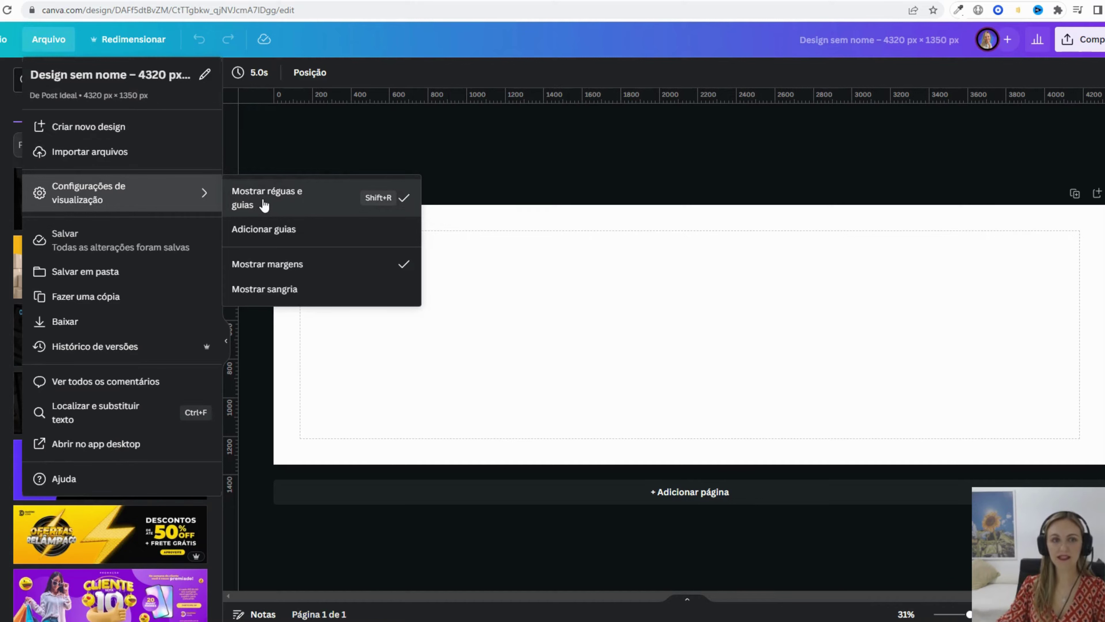
click(263, 230)
click(108, 131)
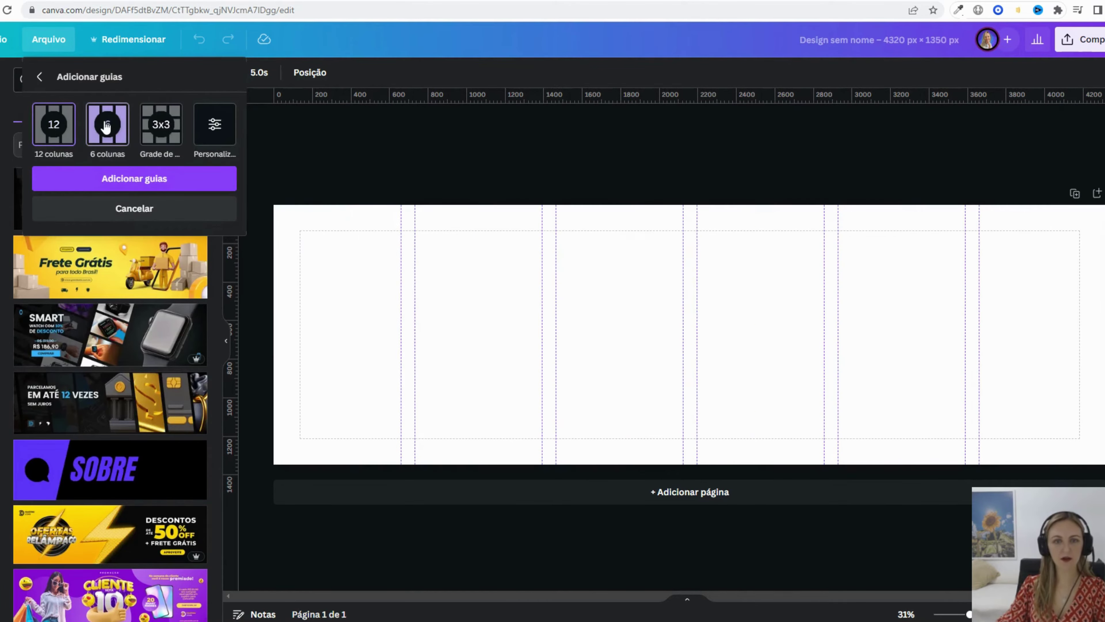
click(154, 130)
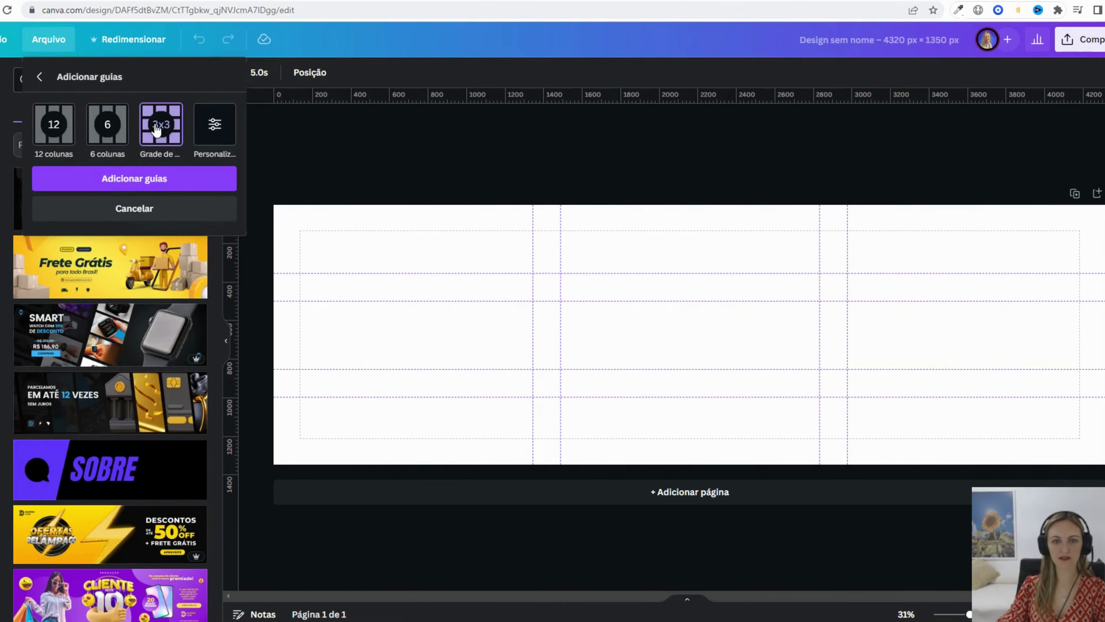
click(63, 127)
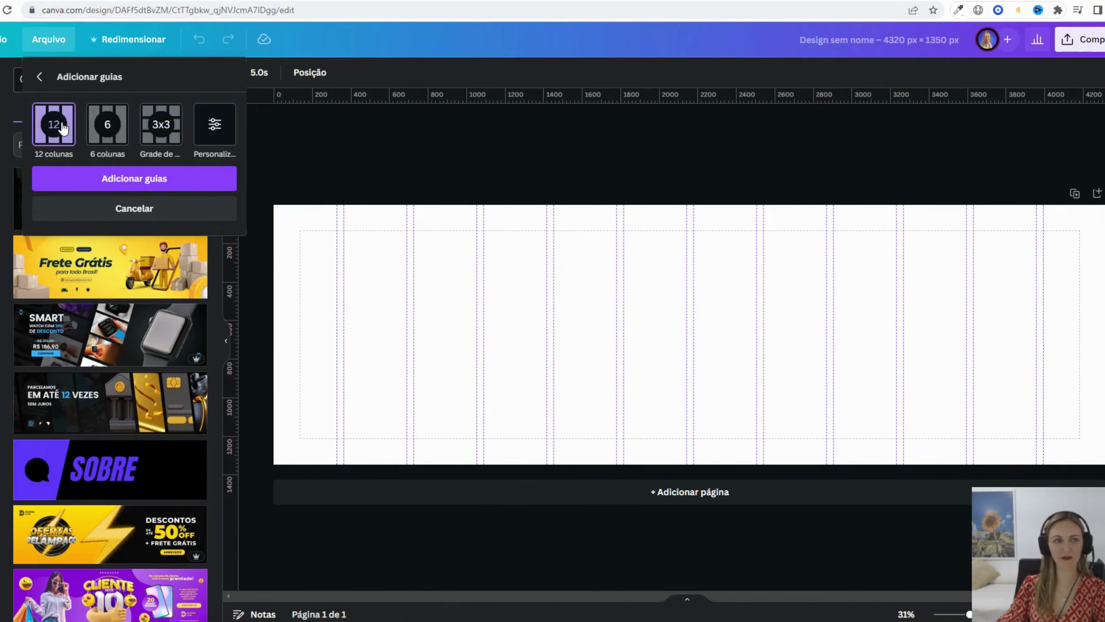
click(121, 187)
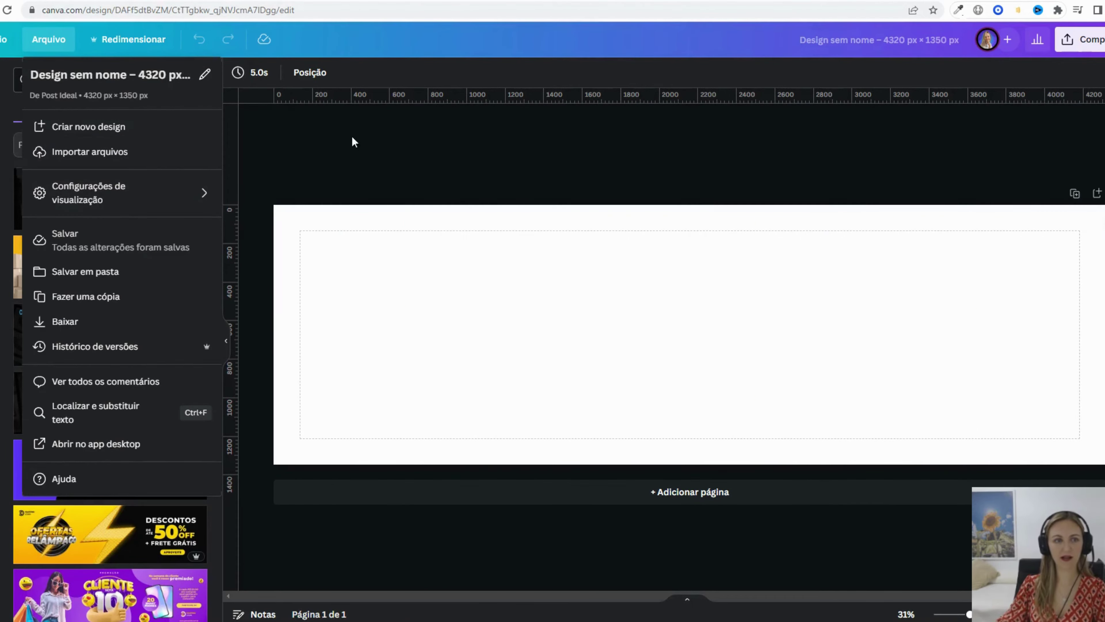
click(330, 137)
- Place vertical guides at 1080 px and 2160 px, calculating the second position as 1080 × 2
drag(237, 149, 482, 163)
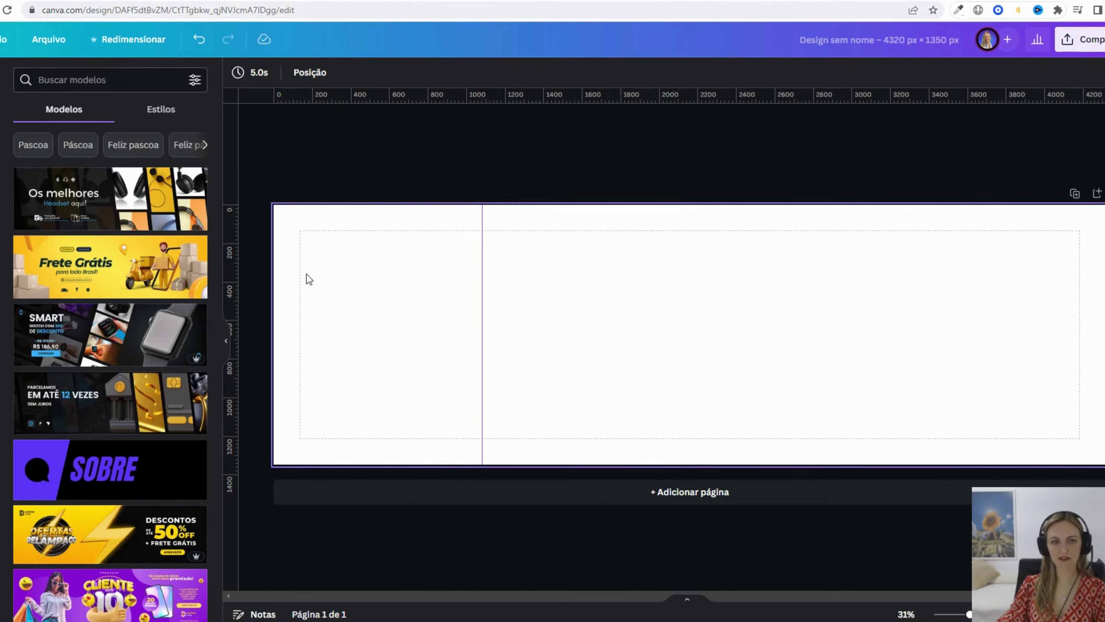
click(467, 620)
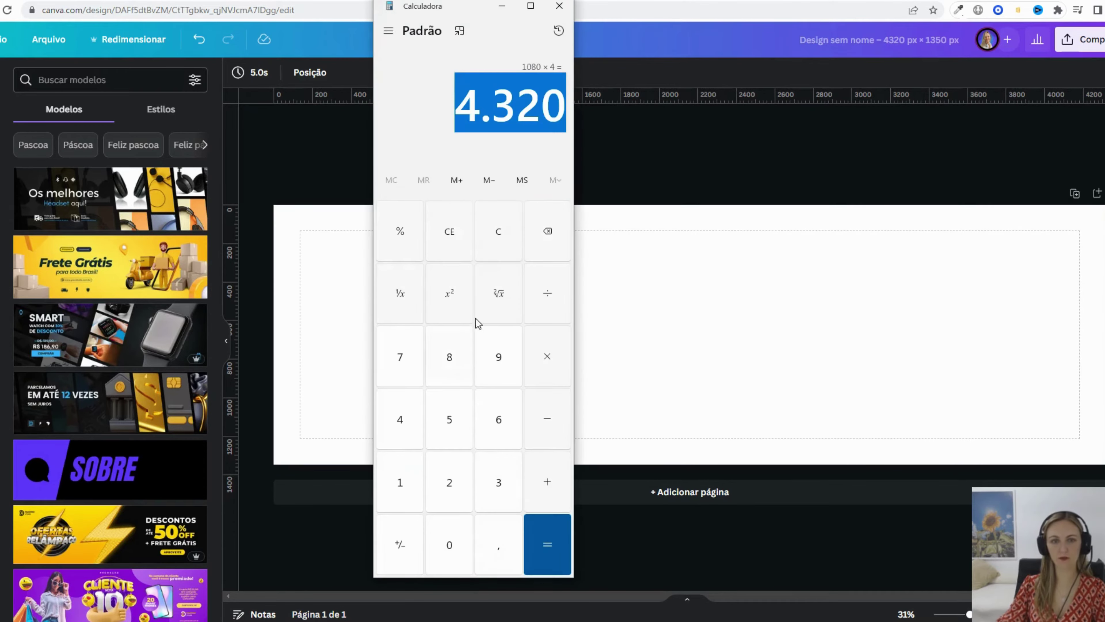
click(493, 239)
text(1080)
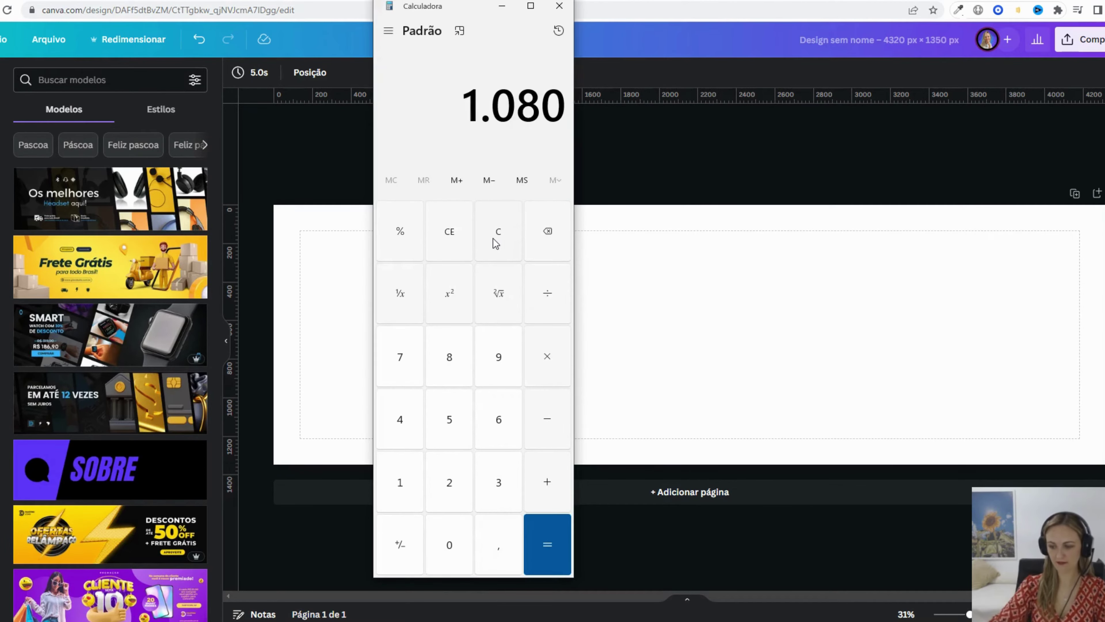
key(asterisk)
text(2)
key(Return)
click(635, 138)
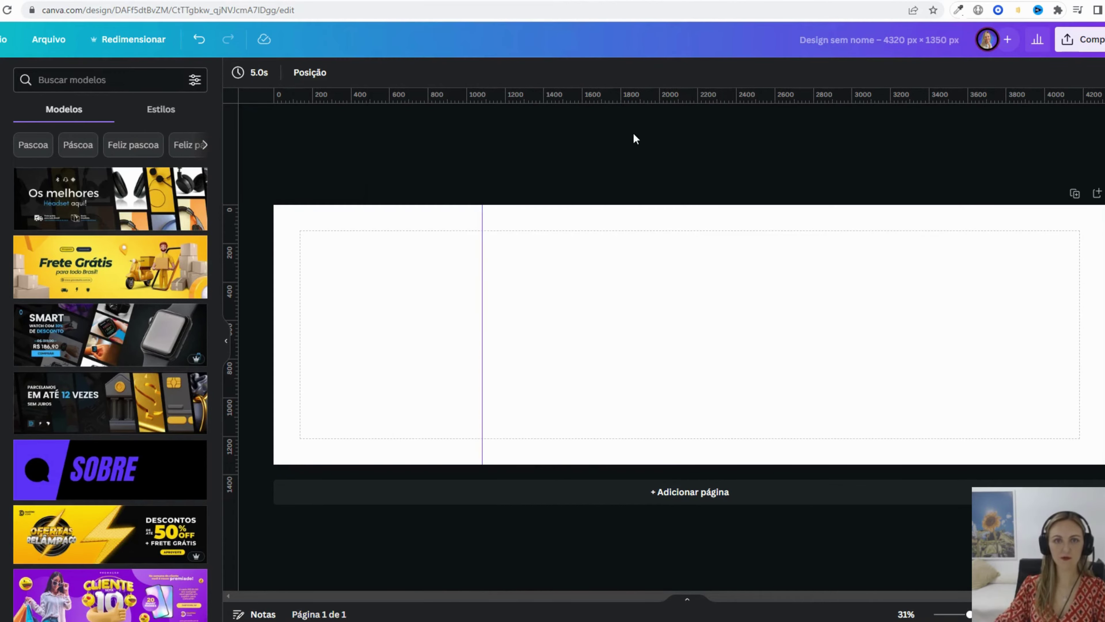
drag(233, 259, 690, 279)
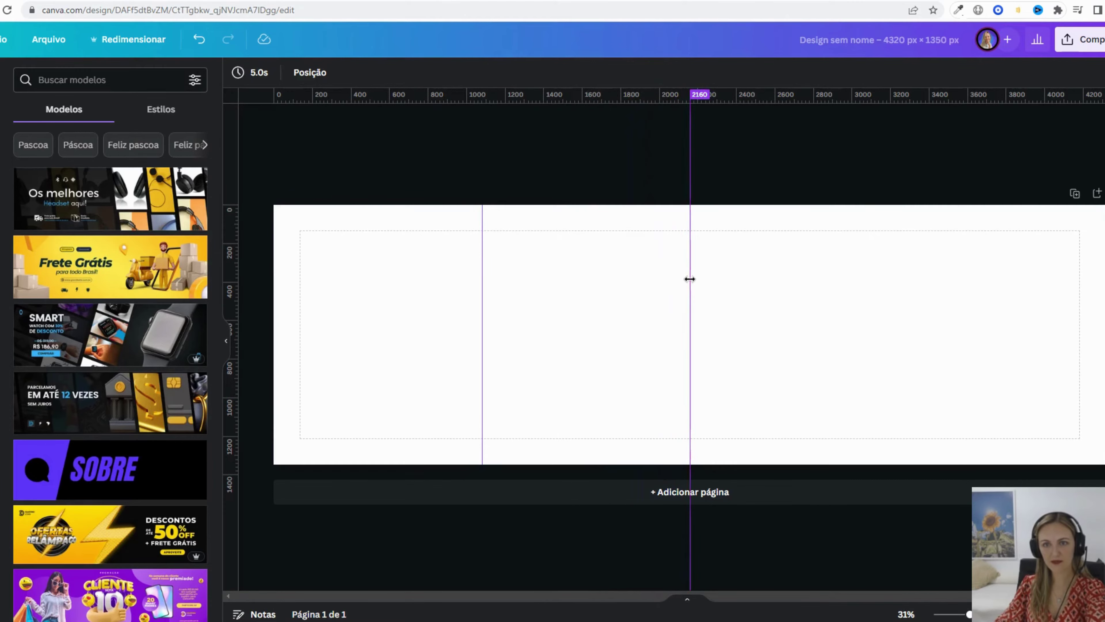
click(780, 324)
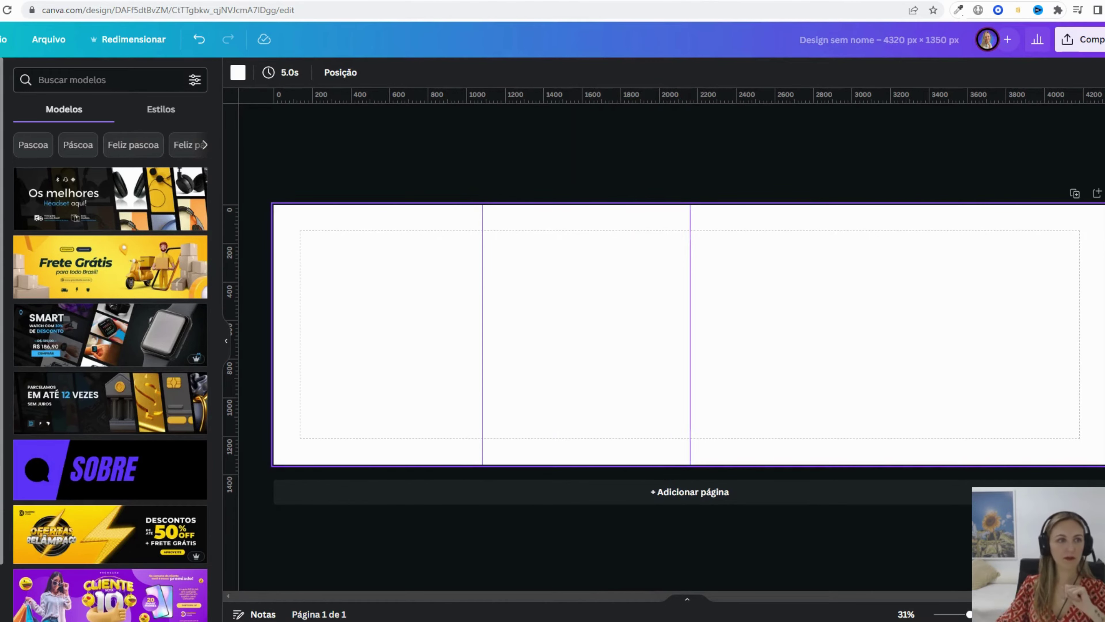
- Insert a square, enlarge it to the full height between the margins, and place it flush with the page's left edge
click(2, 126)
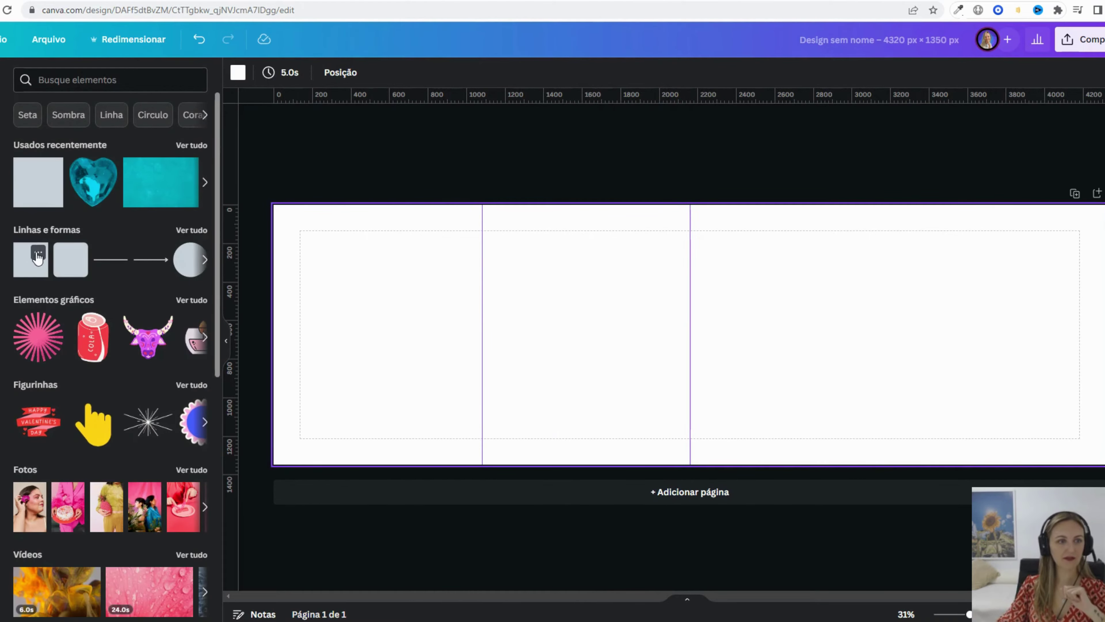
click(29, 266)
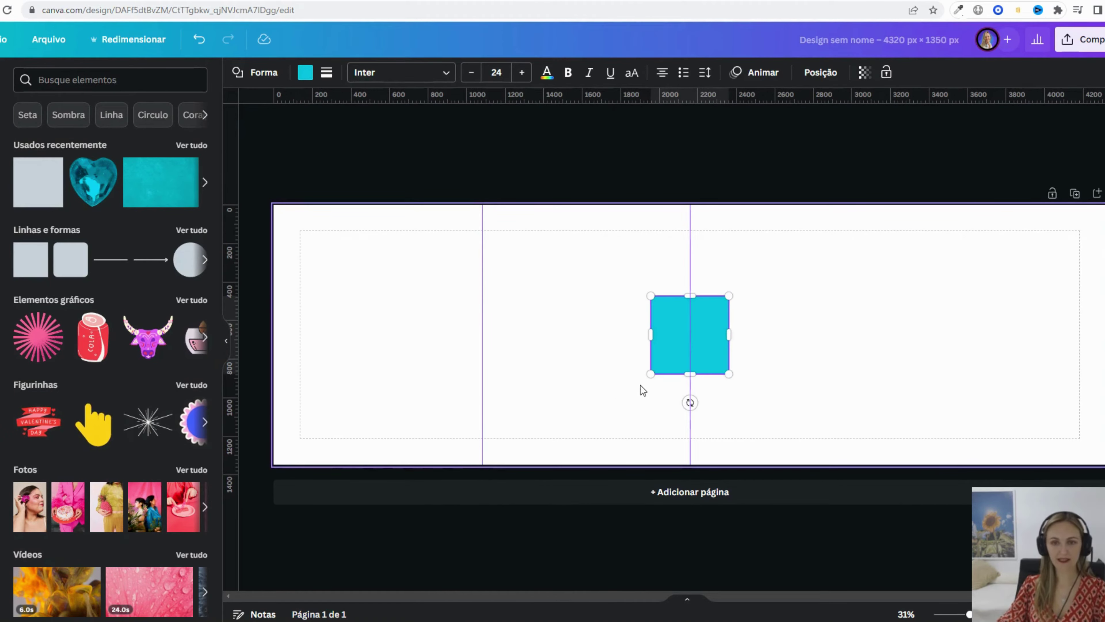
drag(650, 373, 575, 435)
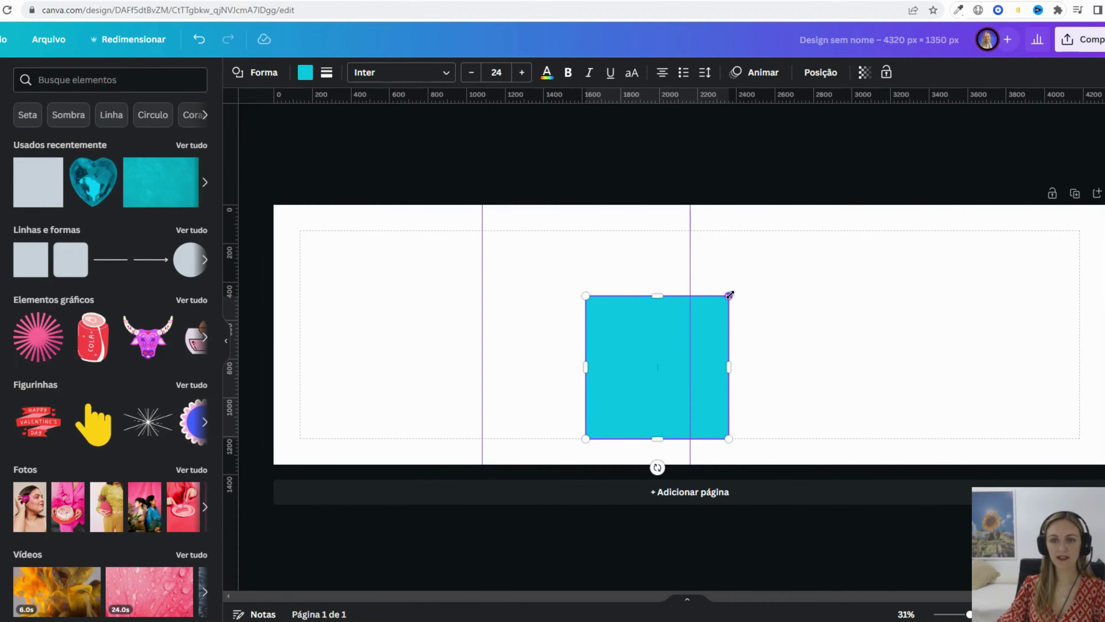
drag(729, 295, 793, 230)
drag(658, 294, 430, 311)
click(38, 182)
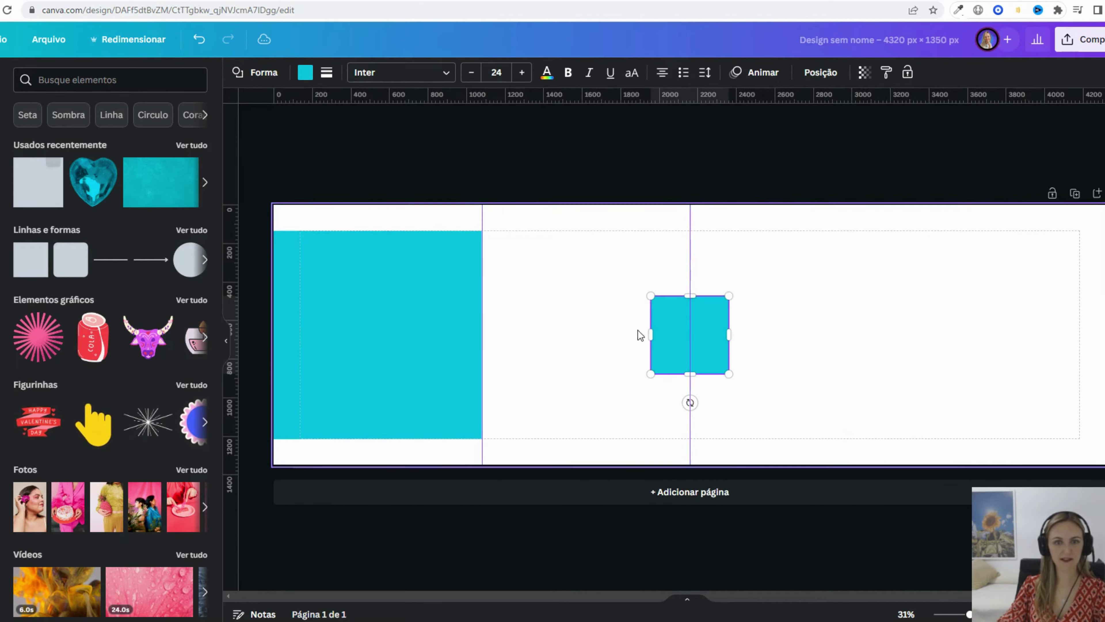
drag(729, 295, 710, 166)
key(Delete)
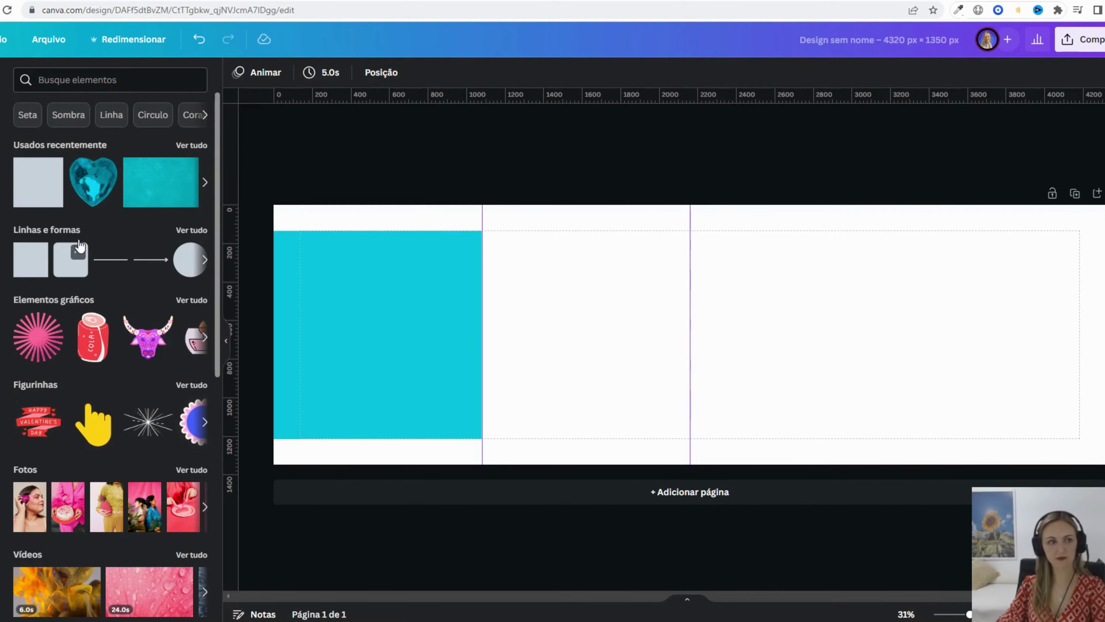
click(79, 246)
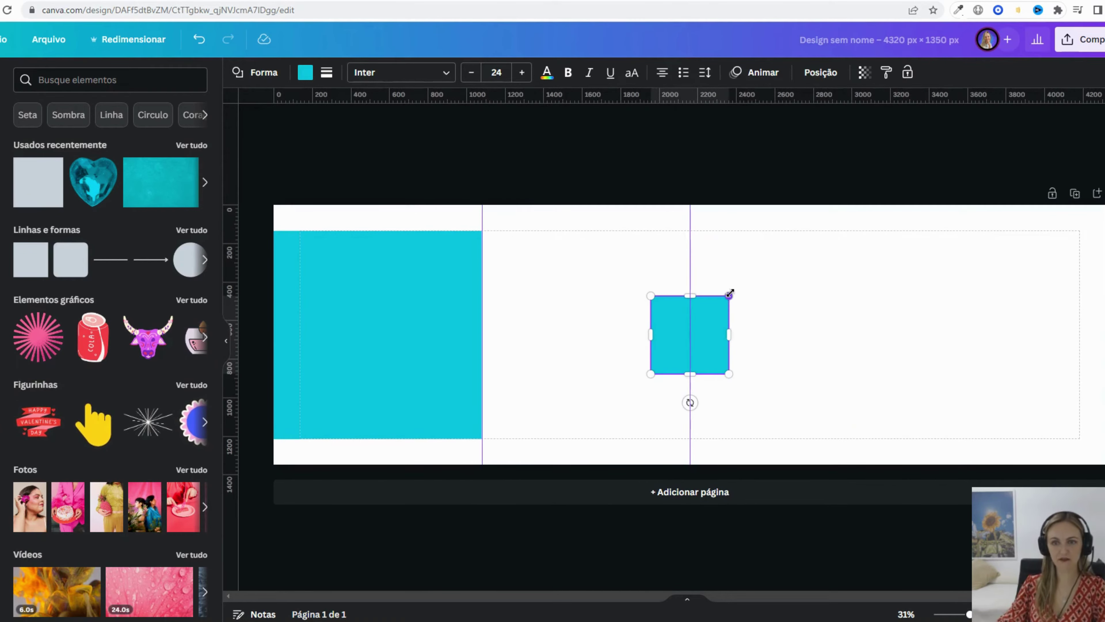
click(639, 343)
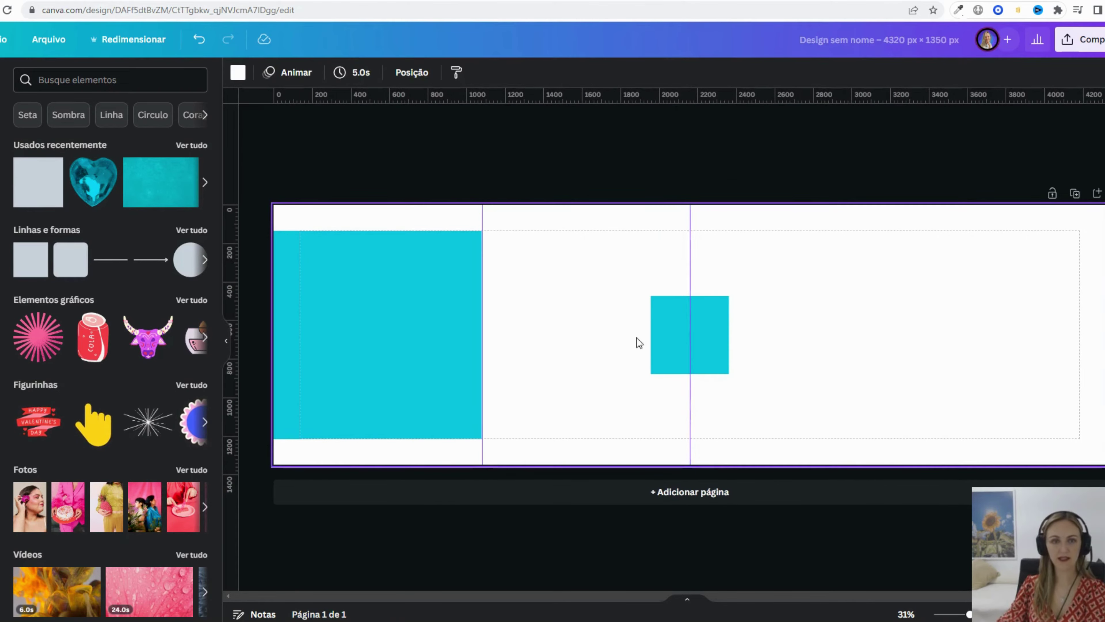
- Remove both vertical guides and delete the small square in the middle of the page
drag(698, 93, 136, 241)
click(697, 329)
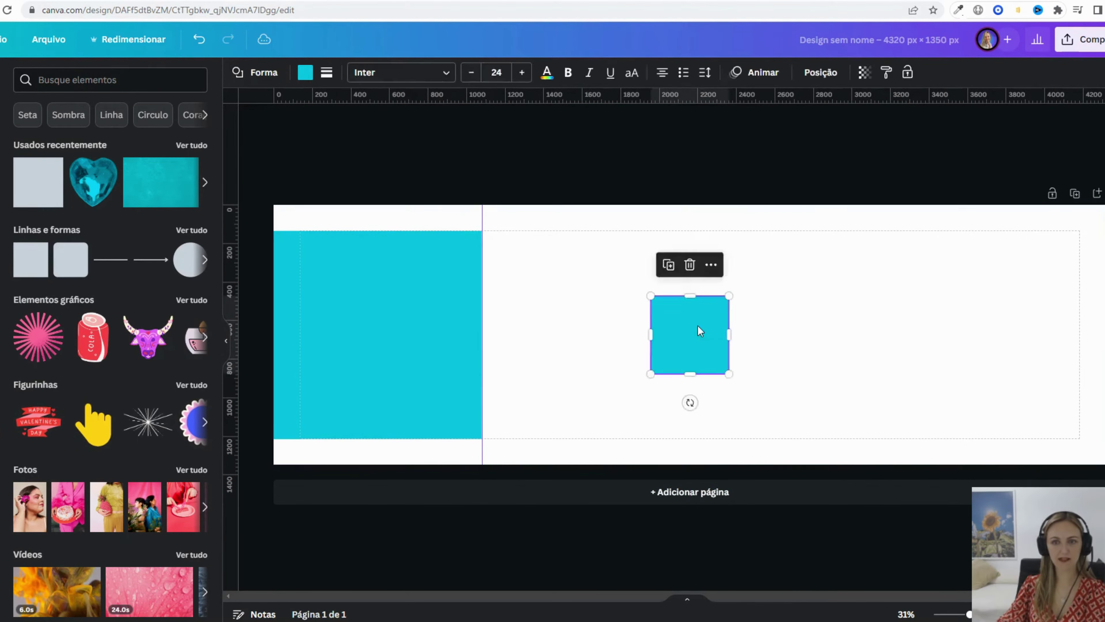
key(Delete)
drag(482, 220, 158, 209)
- Duplicate the large square three times so four squares sit edge to edge across the page
click(466, 305)
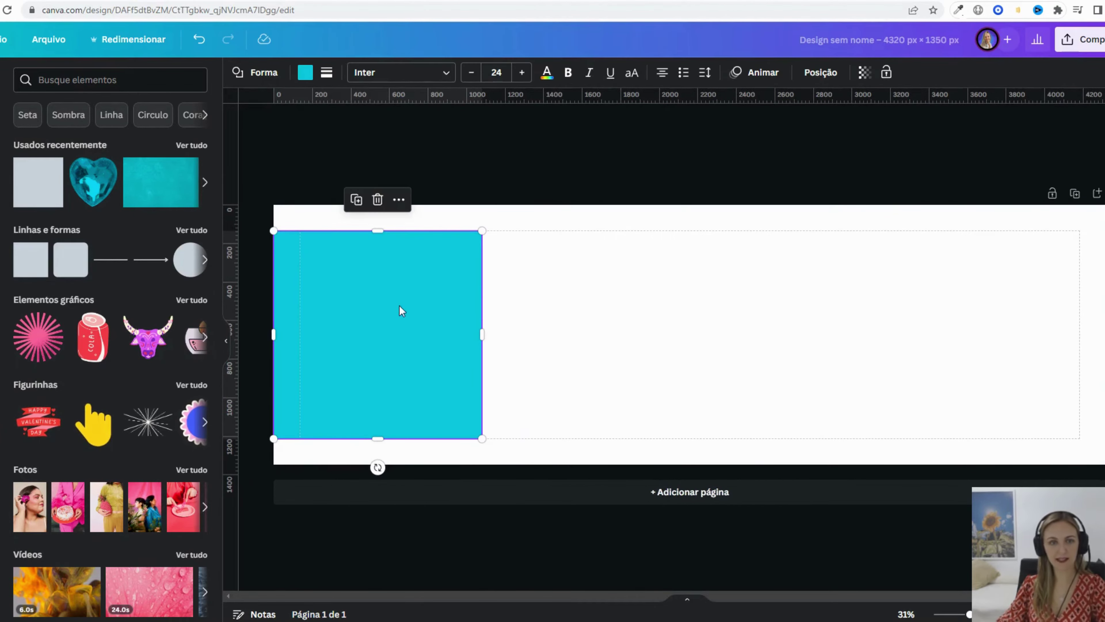
drag(405, 333, 812, 330)
drag(434, 343, 1035, 334)
- Fill the second and fourth squares with the dark color from the TESTE POST IDEAL palette
click(579, 308)
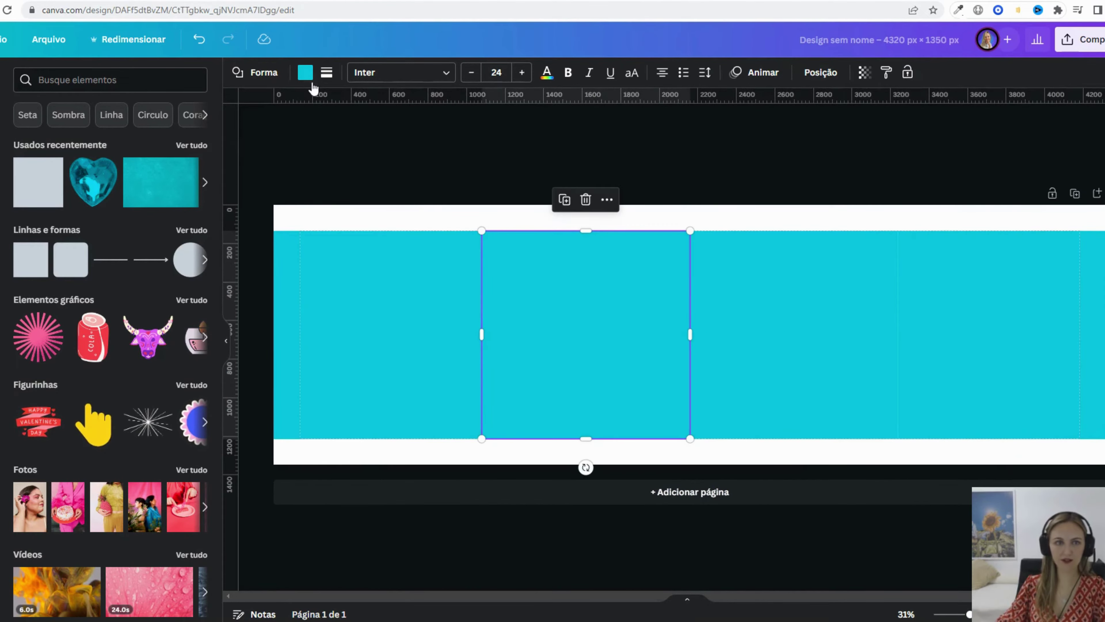
click(305, 72)
click(93, 242)
click(930, 336)
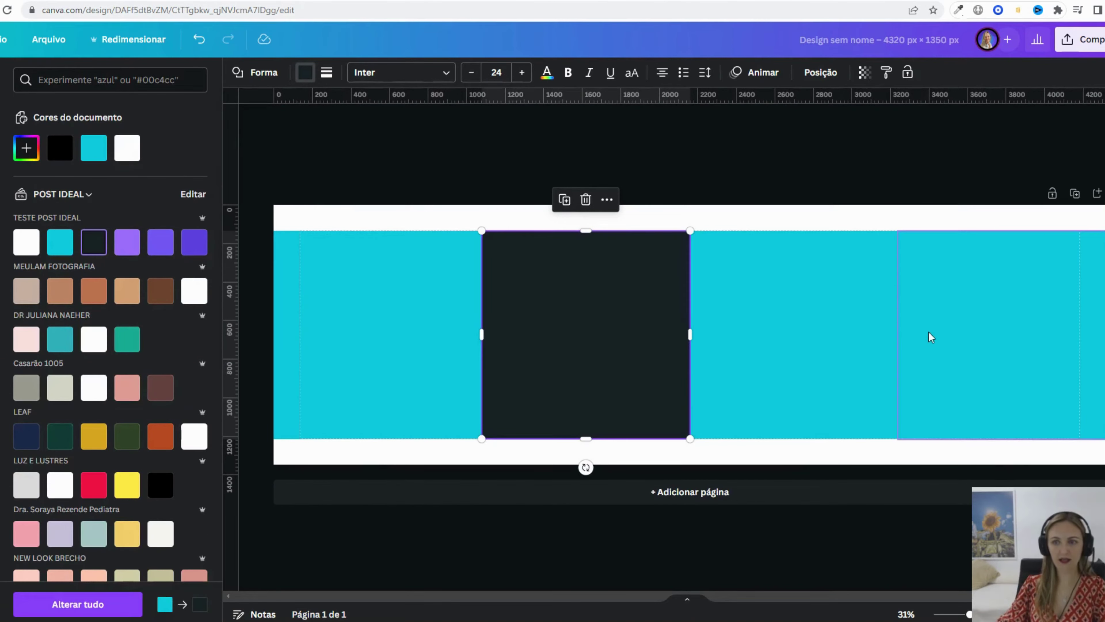
click(93, 242)
- Fill the first and third squares with the darkest purple from the TESTE POST IDEAL palette
click(382, 241)
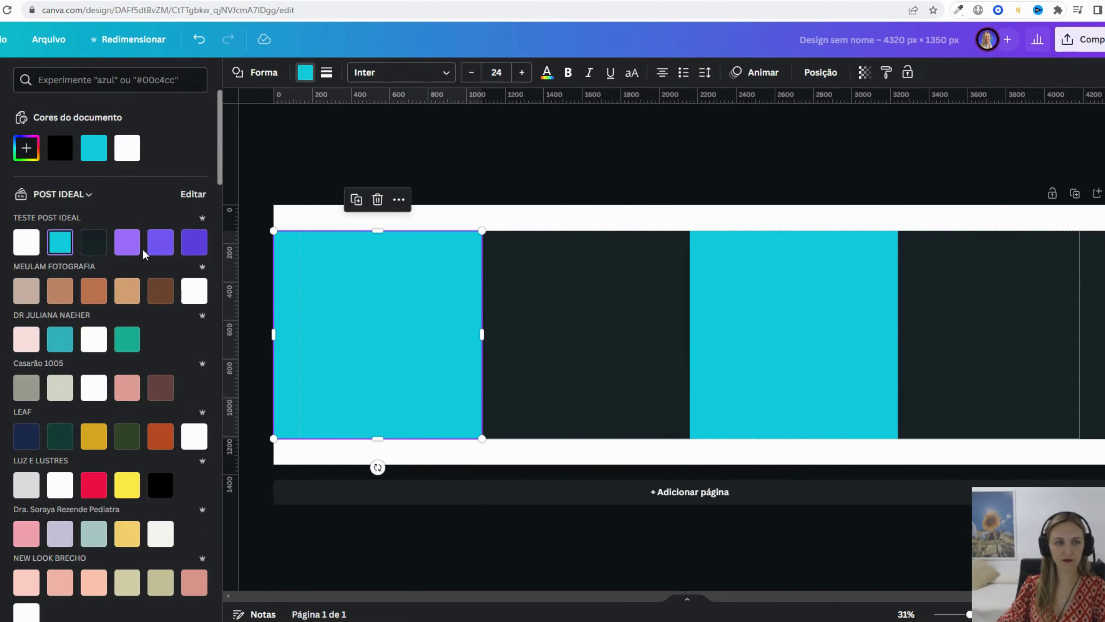
click(194, 241)
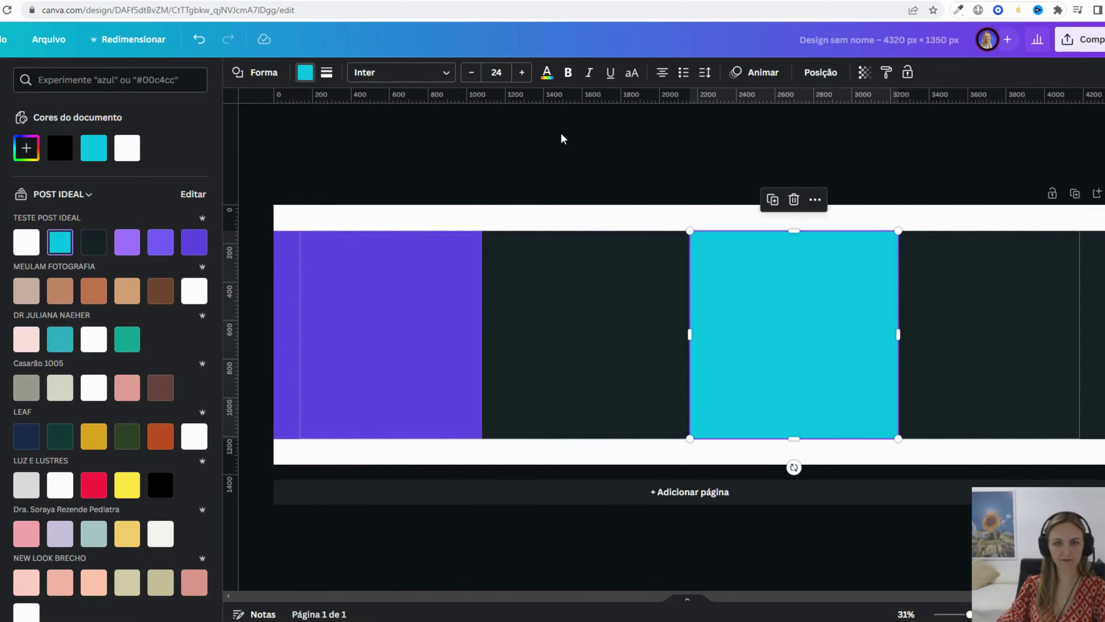
click(194, 241)
click(473, 143)
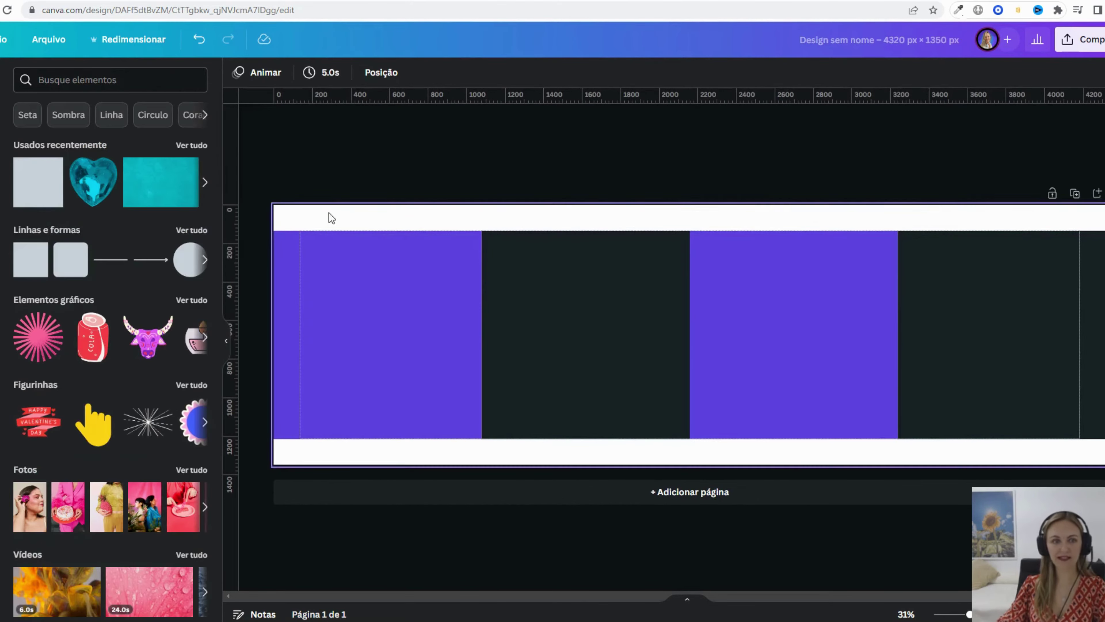
- Place vertical guides along the seams between the squares at 1080, 2160 and 3240 px
drag(236, 173, 482, 202)
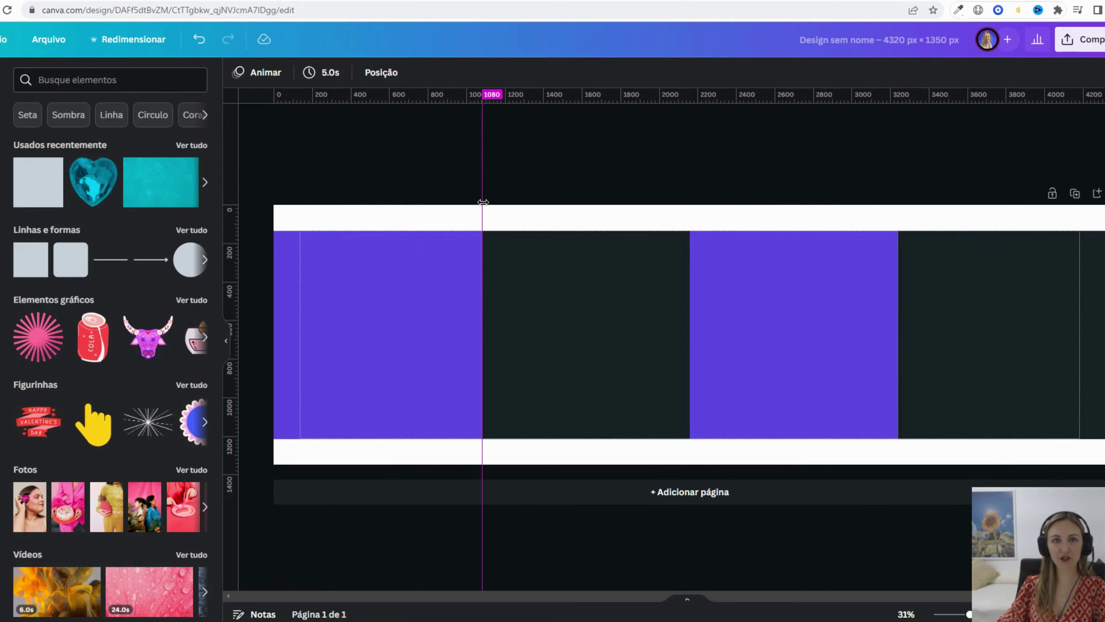
drag(233, 207, 690, 216)
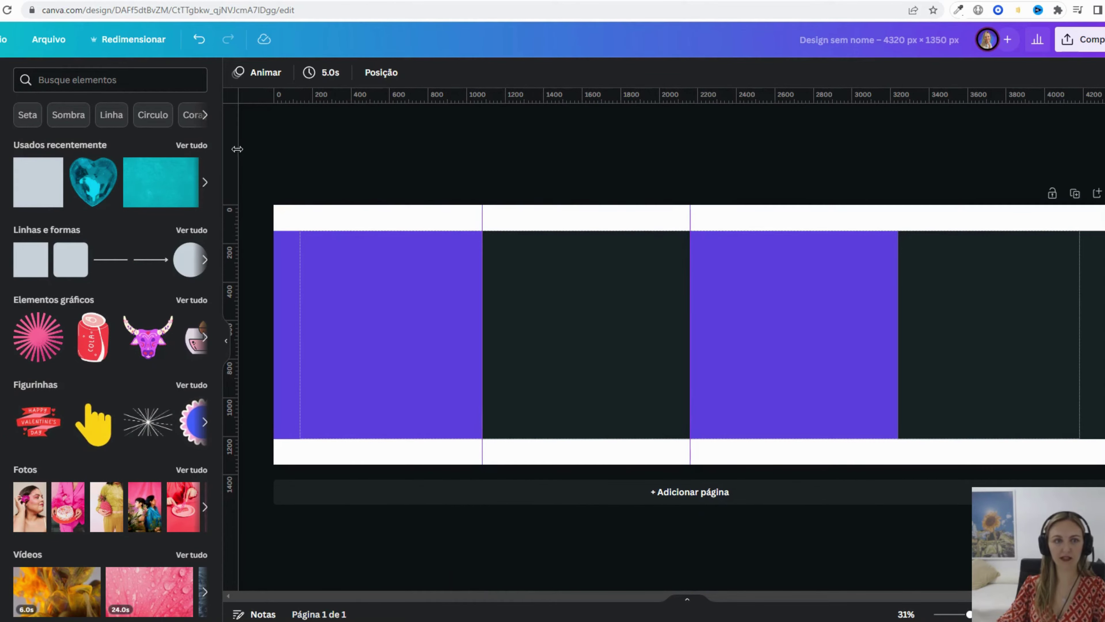
drag(237, 149, 898, 206)
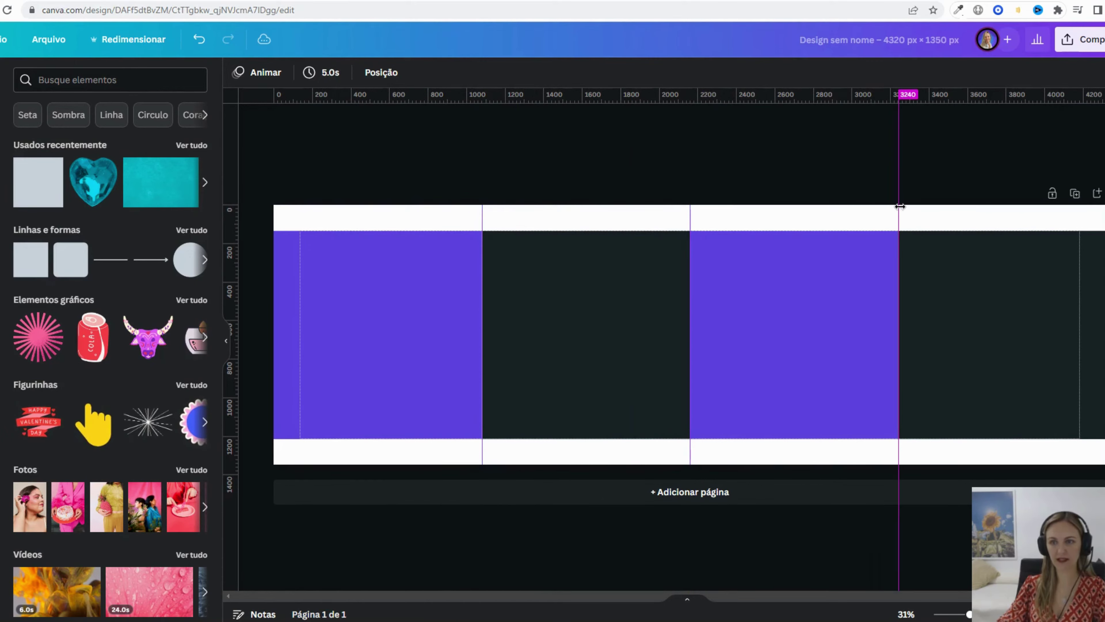
drag(374, 96, 383, 228)
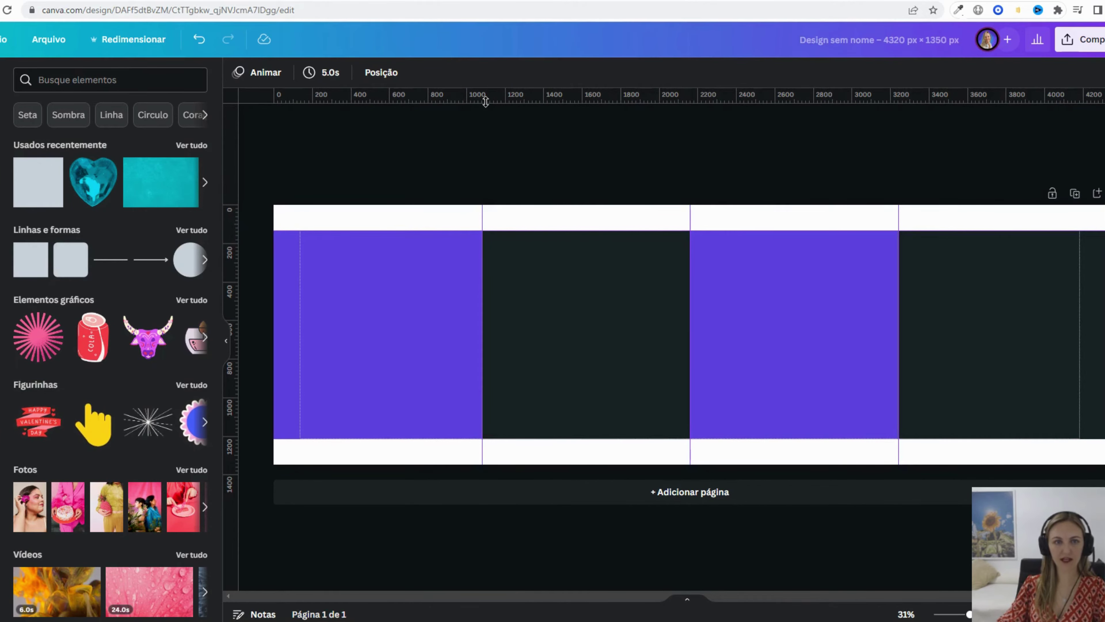
- Place a horizontal guide along the lower edge of the four squares and lock all guides
drag(486, 101, 486, 440)
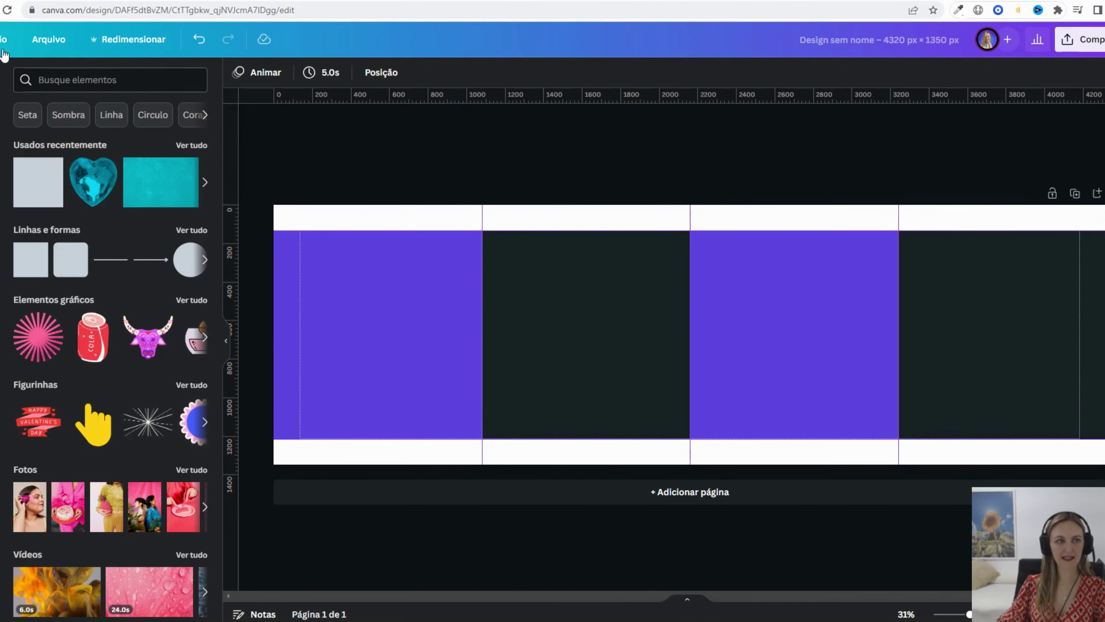
click(37, 43)
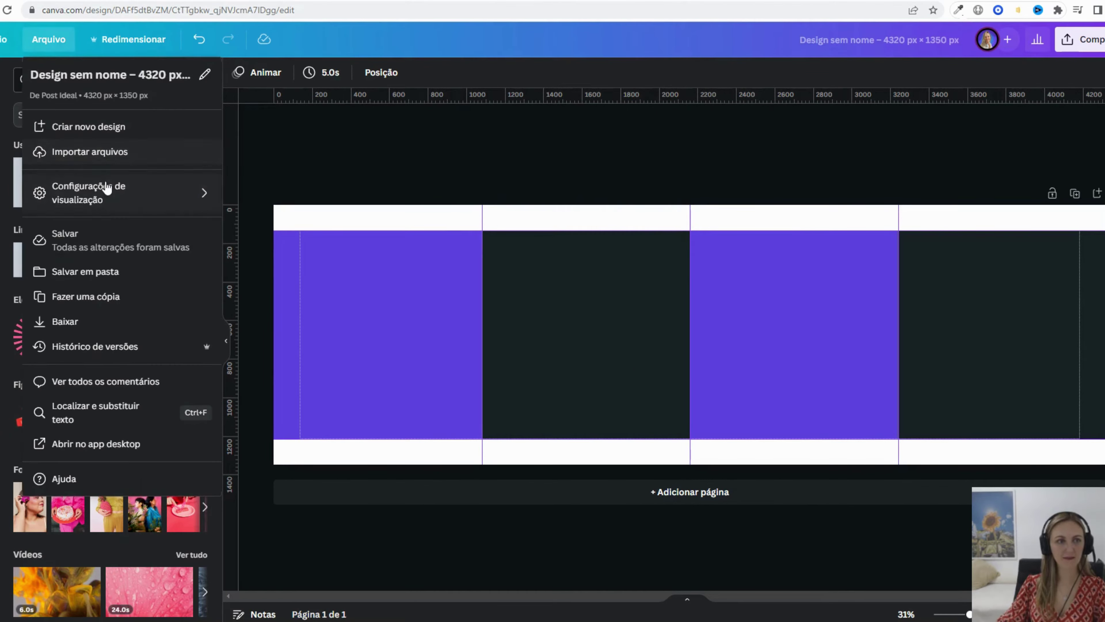
mouse_move(106, 193)
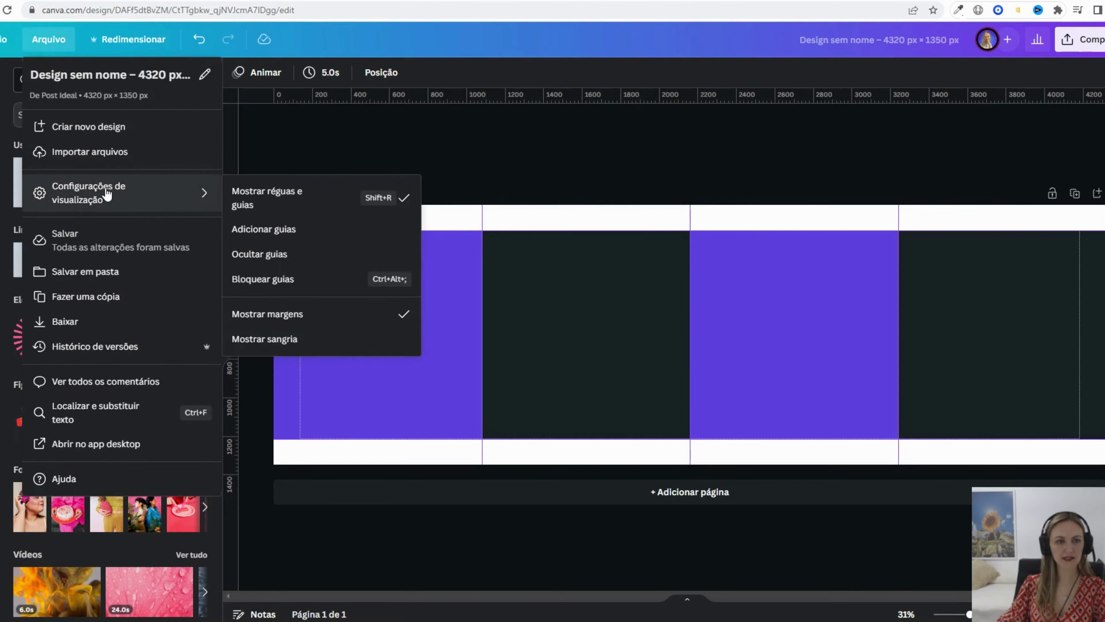
click(357, 279)
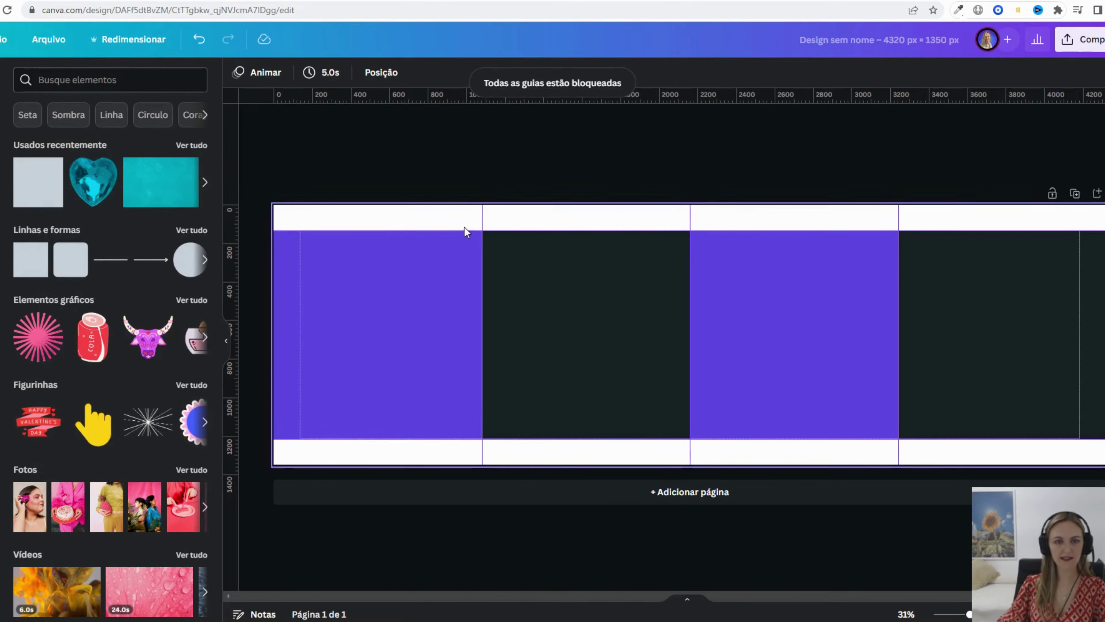
mouse_move(455, 237)
mouse_down()
mouse_move(461, 221)
mouse_move(451, 262)
mouse_move(450, 233)
mouse_up()
click(453, 235)
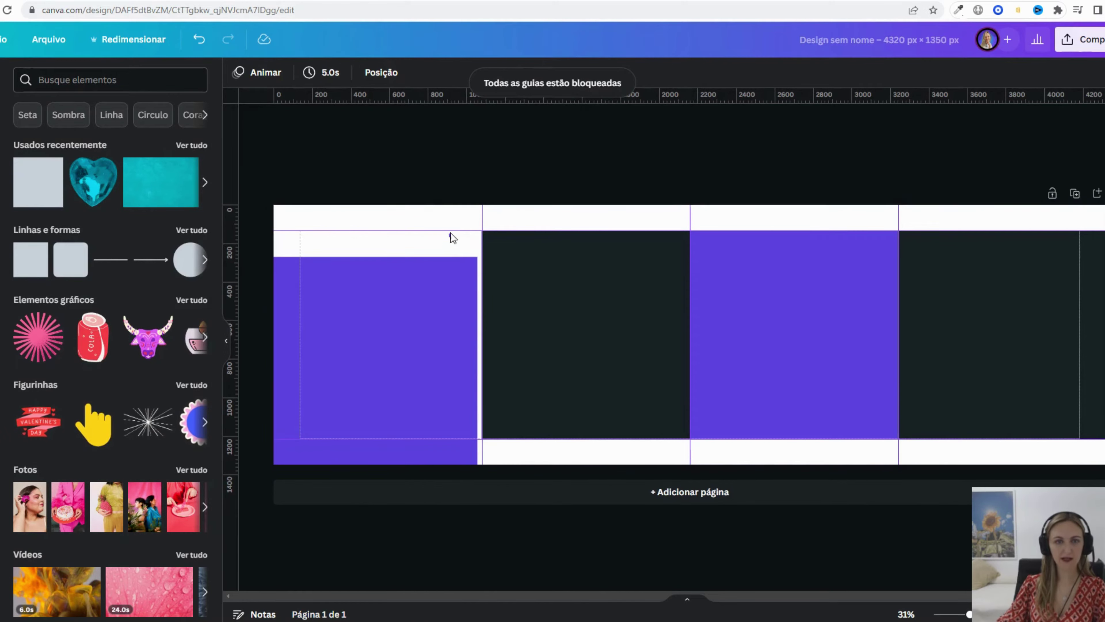
click(442, 283)
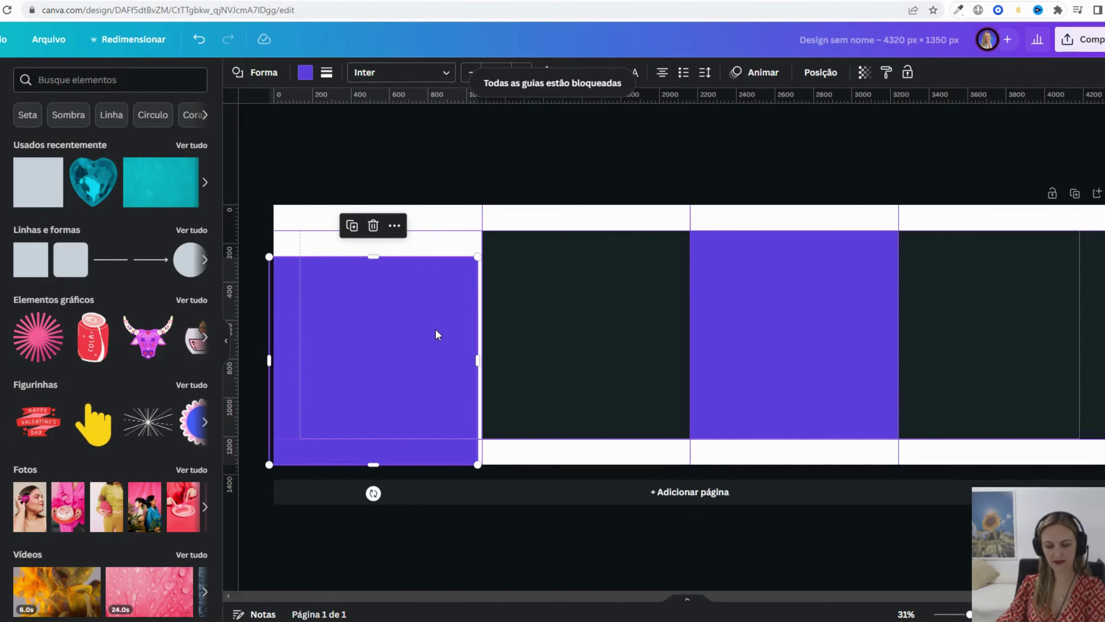
key(ctrl+z)
key(ctrl+z)
click(560, 163)
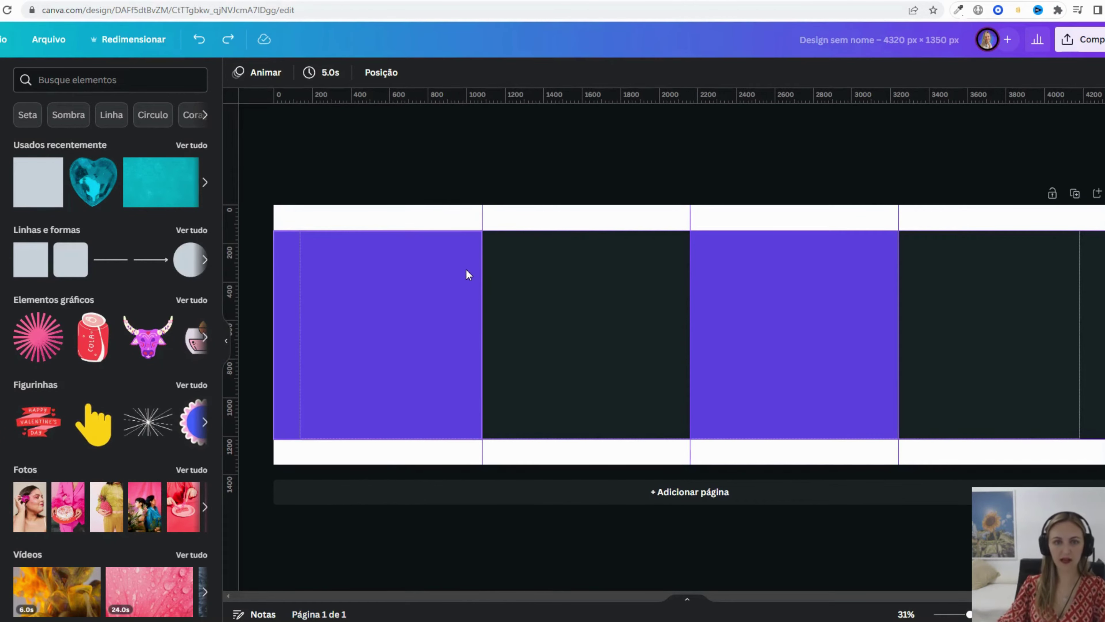
- Select all four squares together and reduce their opacity until they are semi-transparent
click(407, 298)
shift+click(642, 291)
shift+click(848, 292)
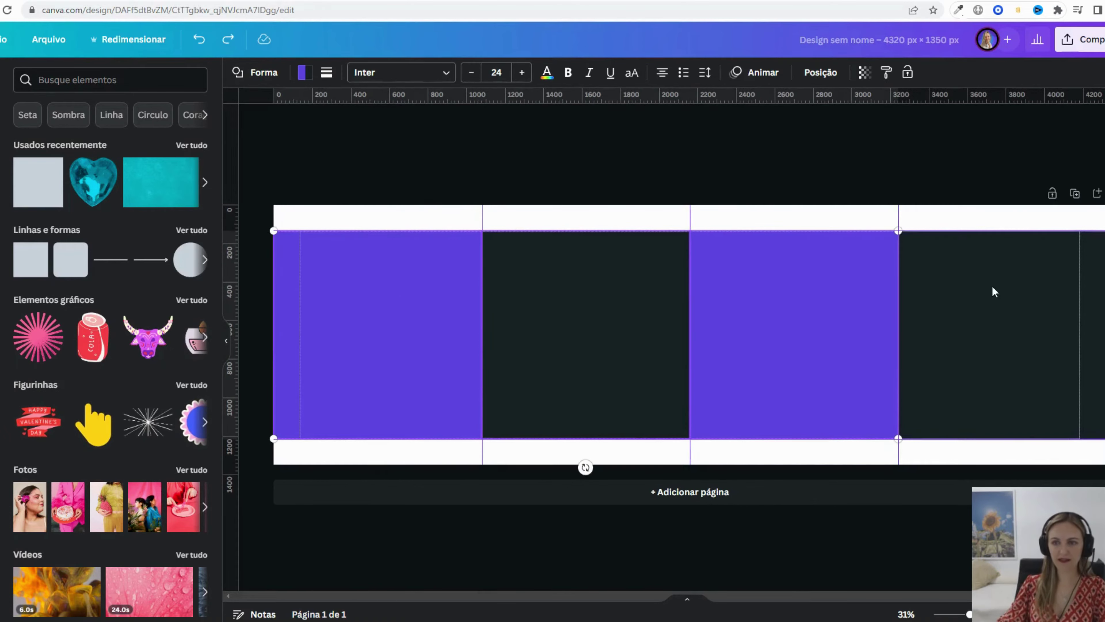
shift+click(994, 291)
click(864, 73)
drag(866, 122, 821, 125)
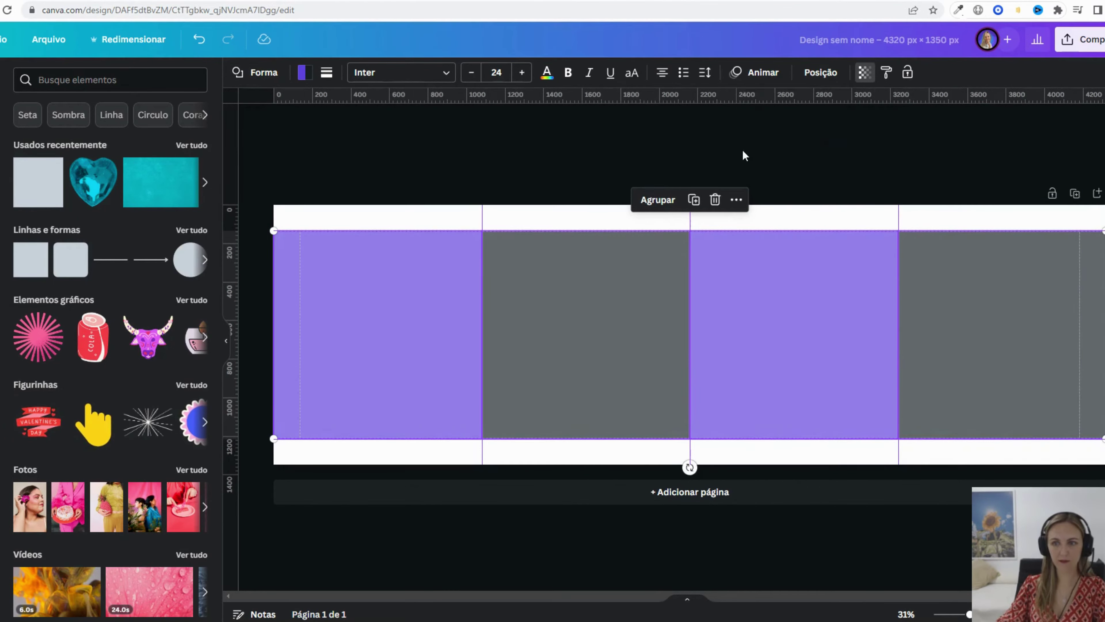
click(735, 160)
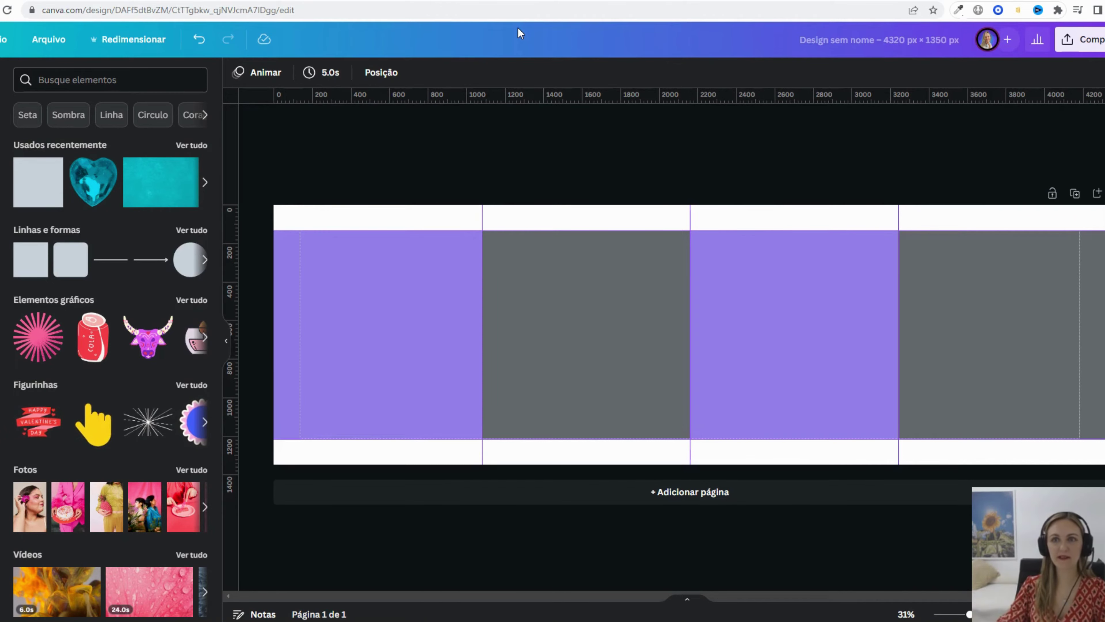
- Look over the Behance carousel example and read the StartSe nostalgia marketing article down to the section "O QUE É MARKETING DE NOSTALGIA?"
key(ctrl+Tab)
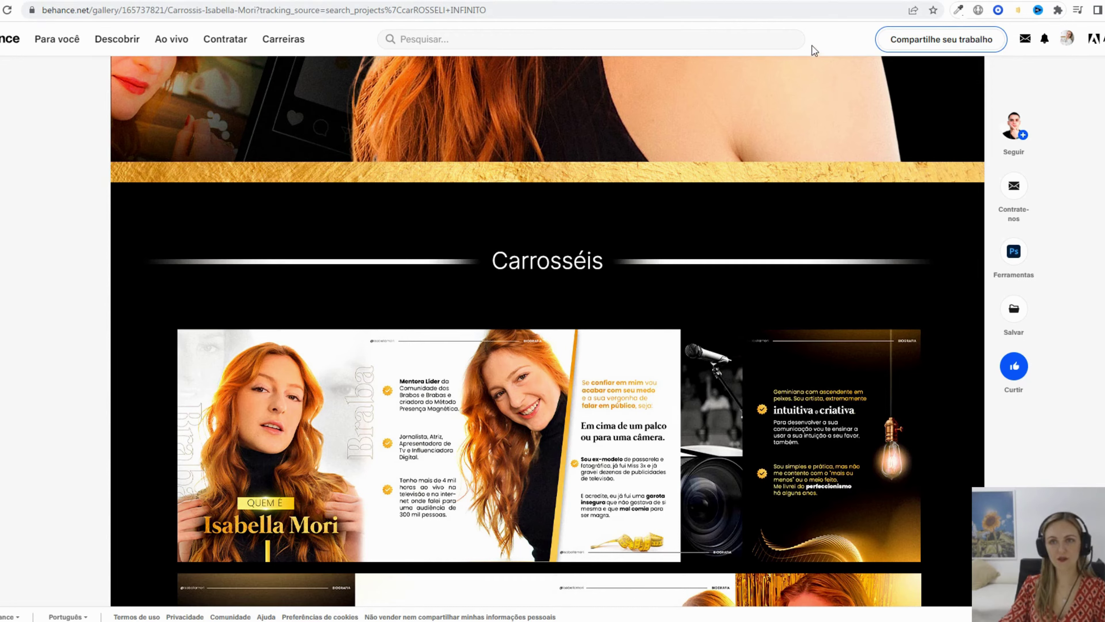
key(ctrl+Tab)
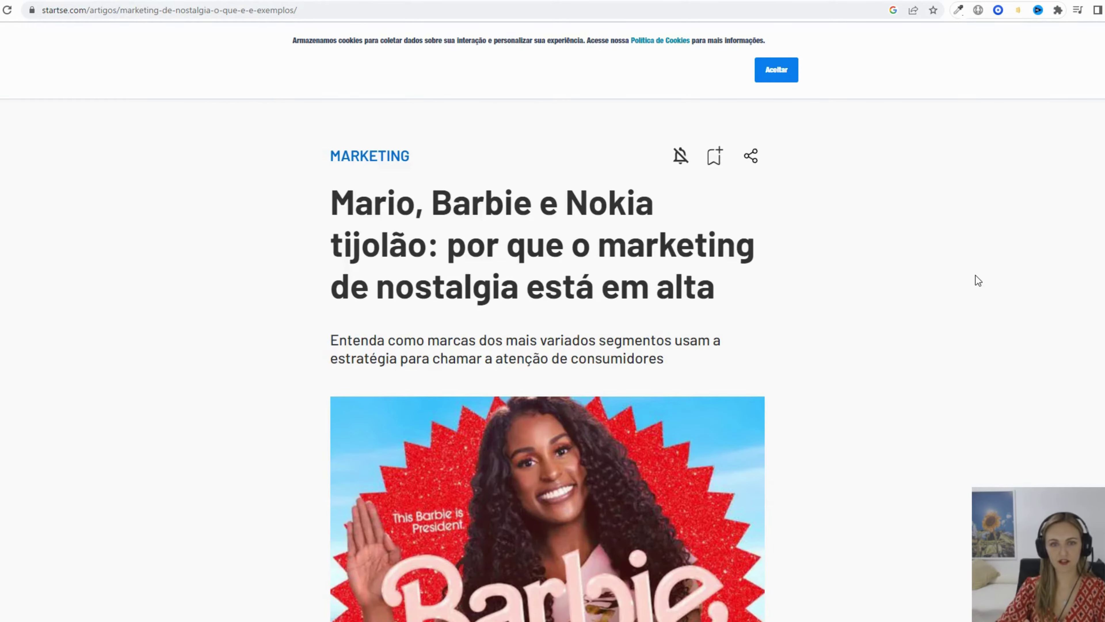
scroll(910, 279, down, 10)
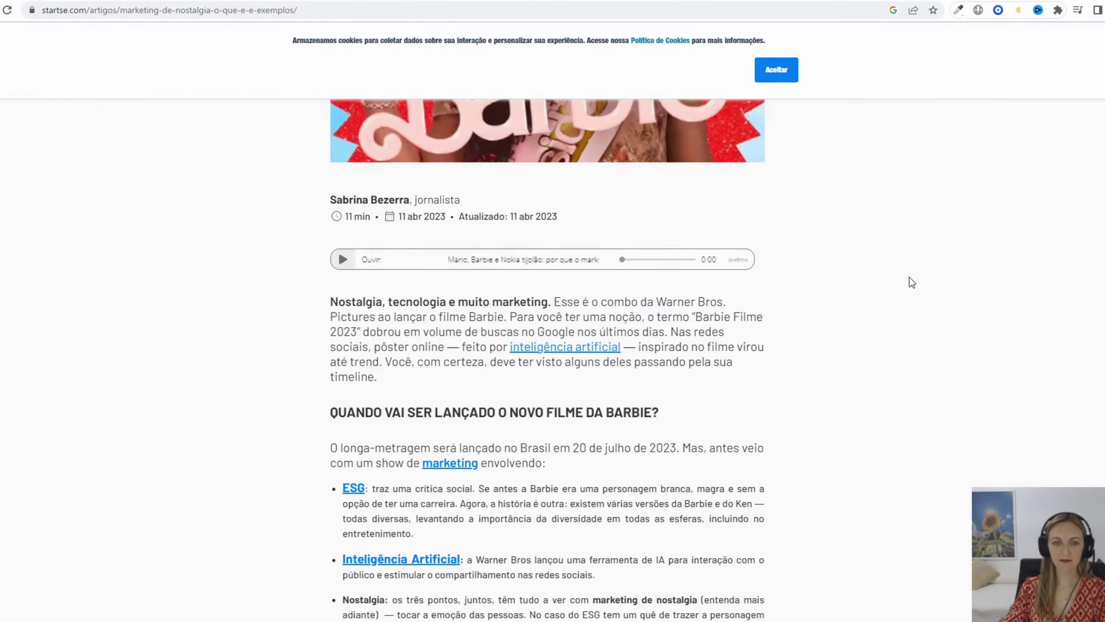
scroll(909, 277, down, 3)
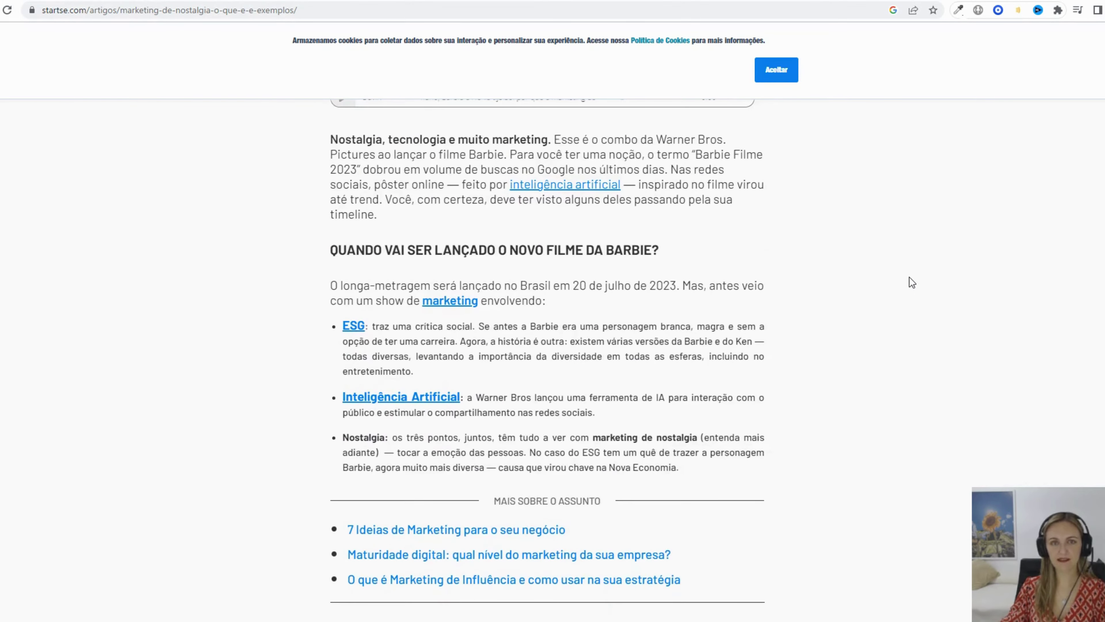
scroll(910, 277, down, 5)
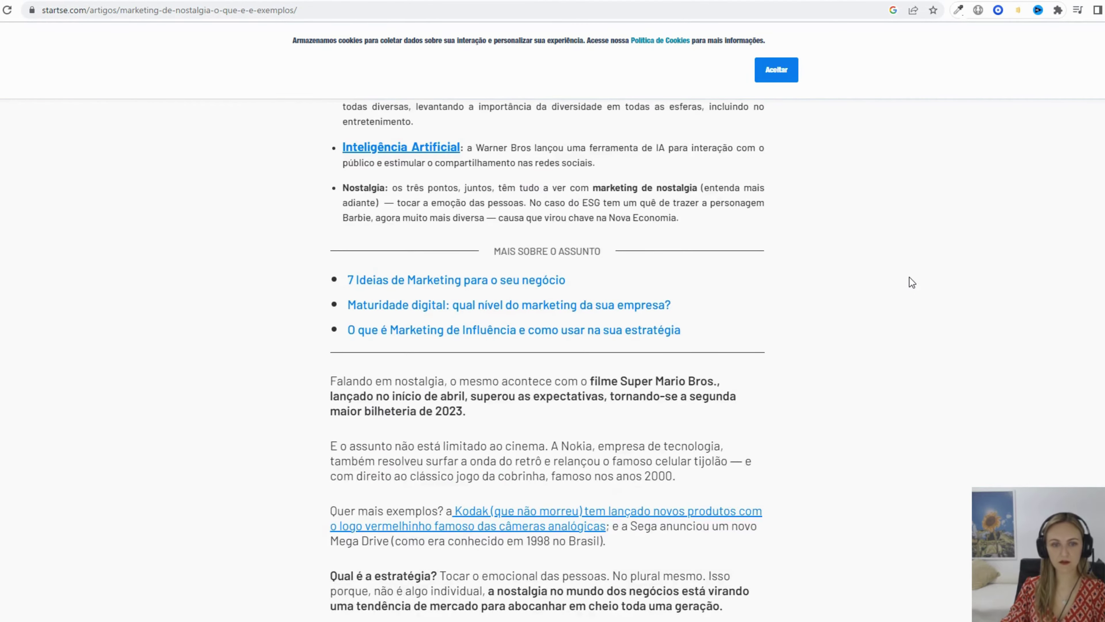
scroll(910, 277, down, 5)
scroll(910, 277, down, 5)
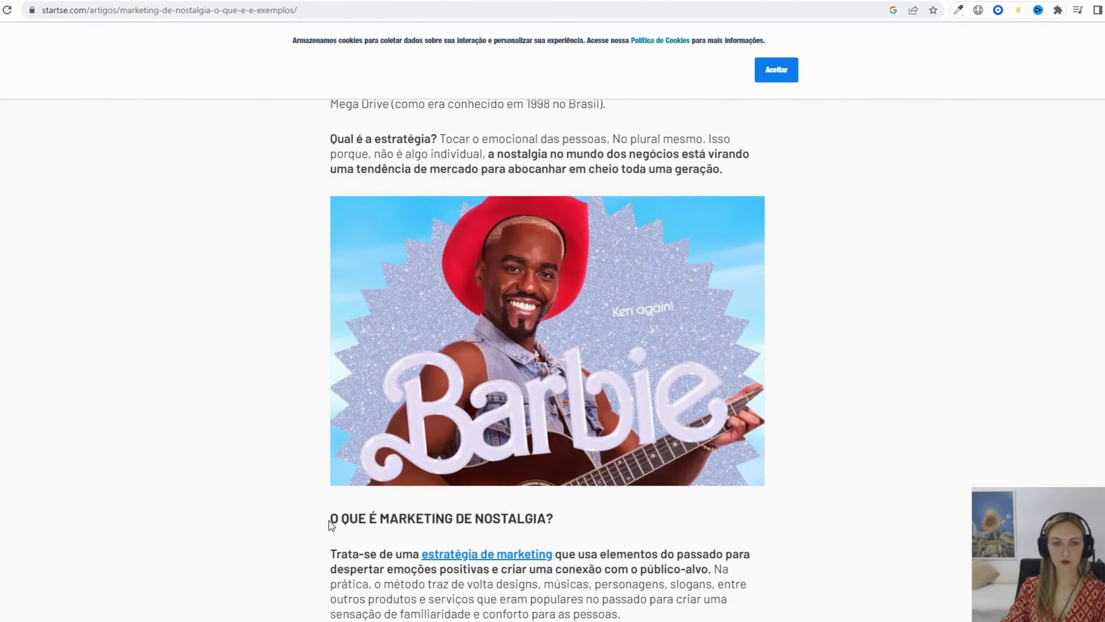
drag(330, 519, 560, 512)
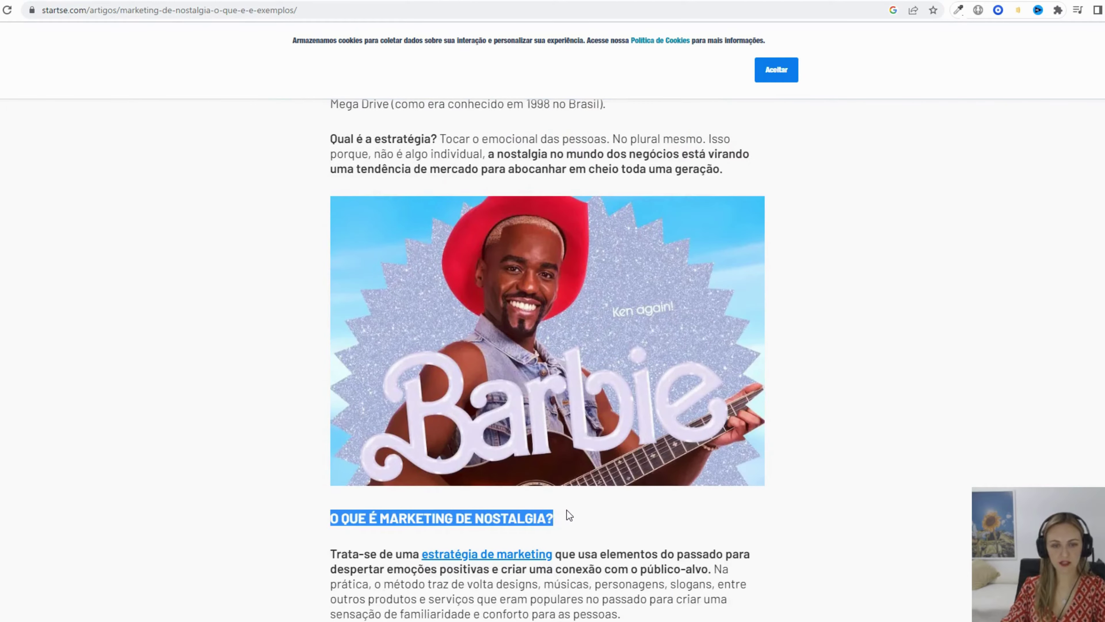
click(576, 524)
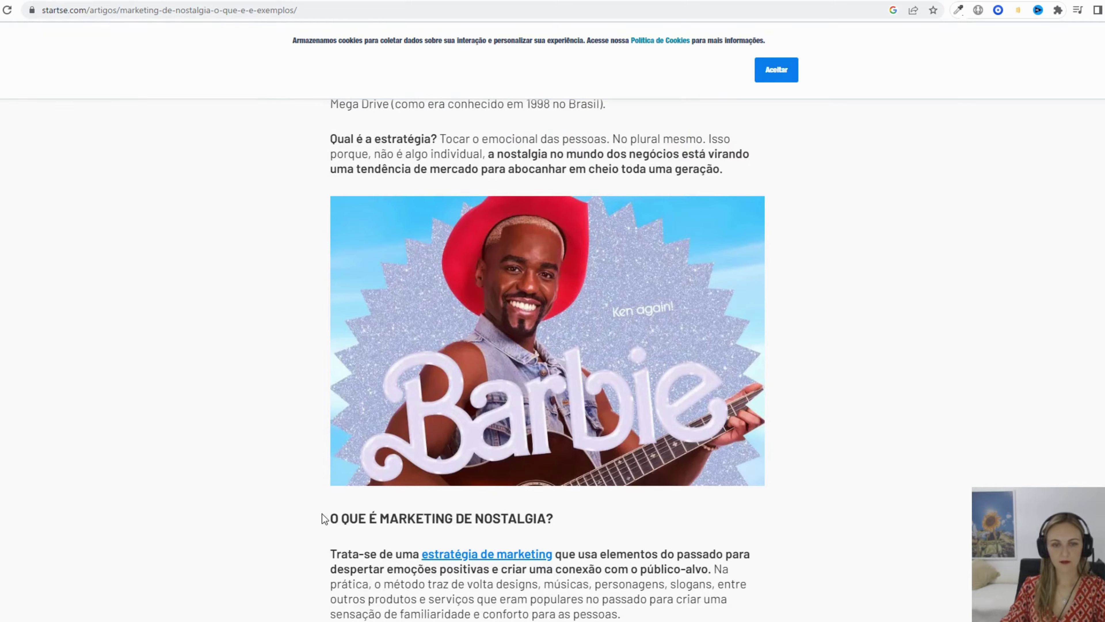
drag(330, 521, 519, 510)
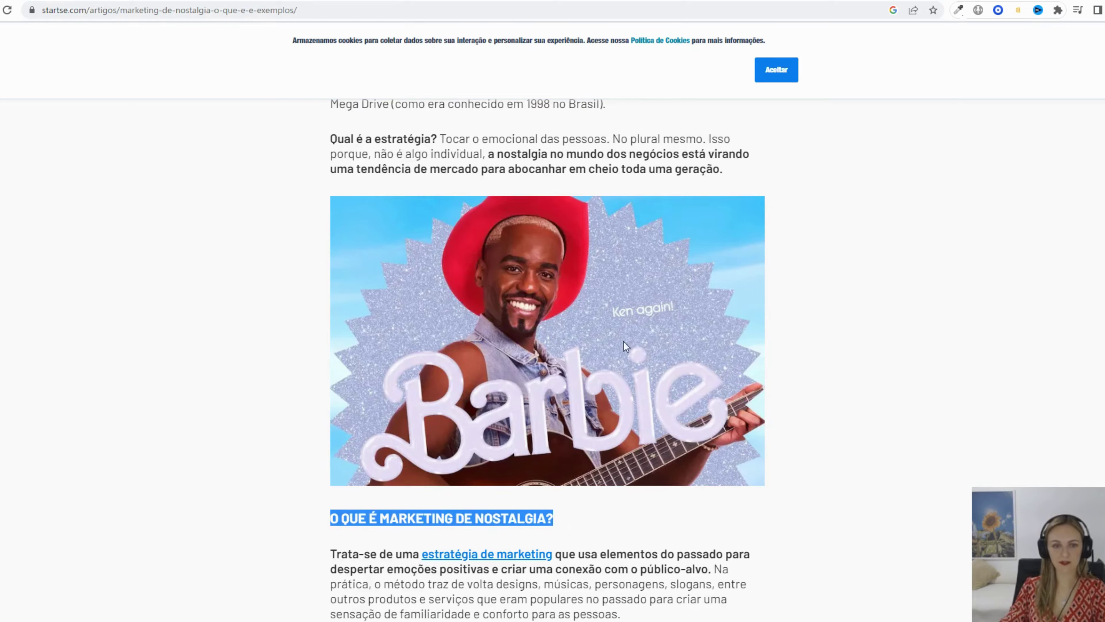
click(485, 523)
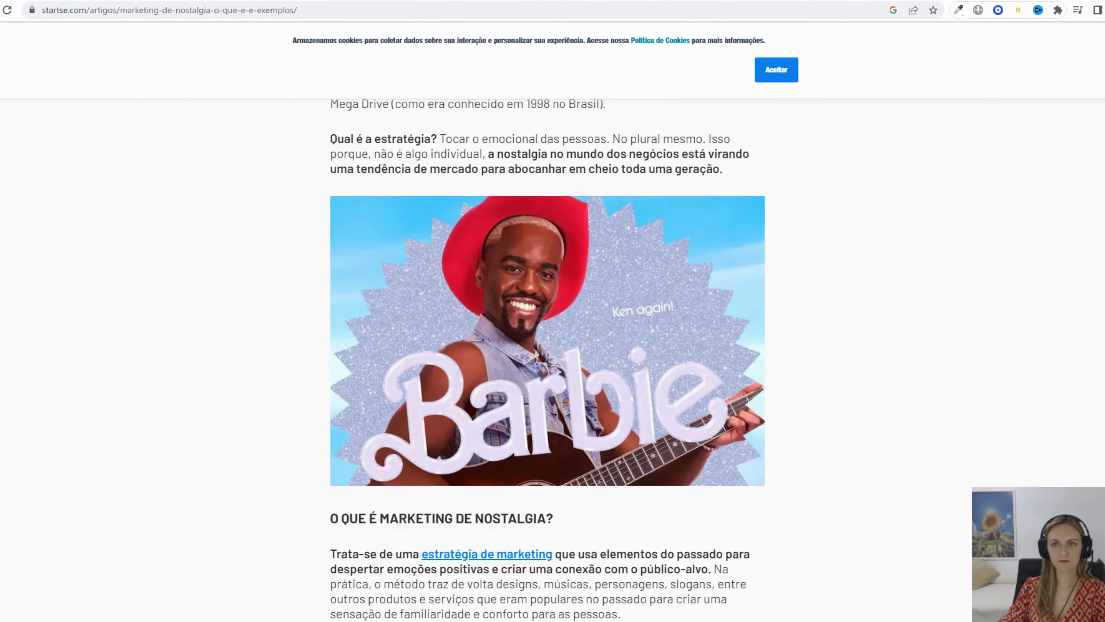
key(ctrl+Tab)
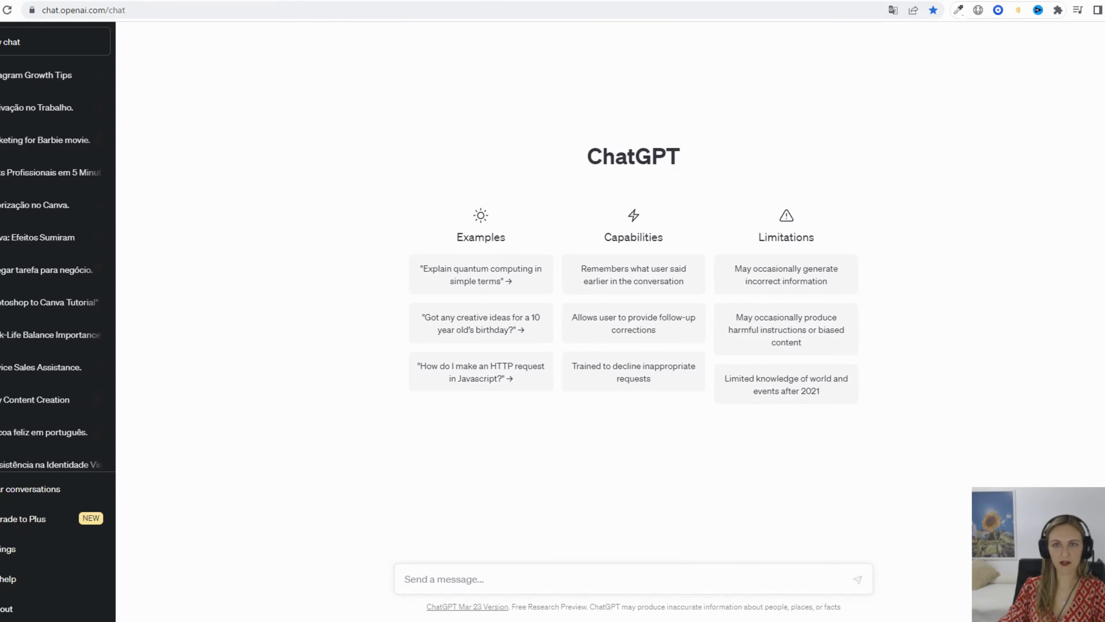
key(ctrl+shift+Tab)
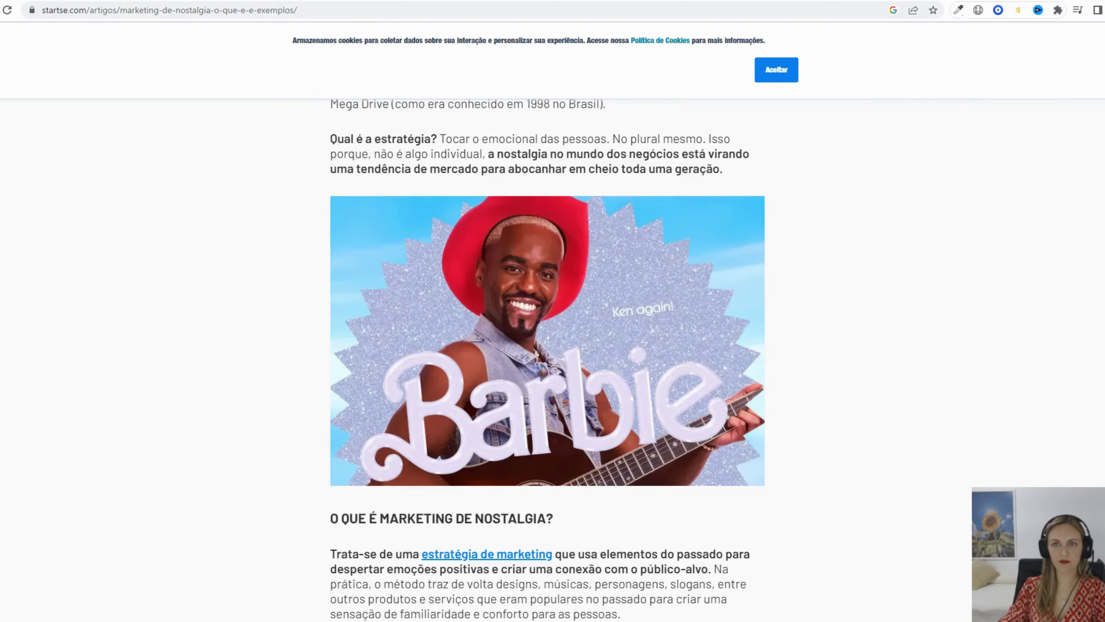
- Switch back to the Canva design, insert a POST IDEAL heading text box and clear its placeholder text
key(ctrl+shift+Tab)
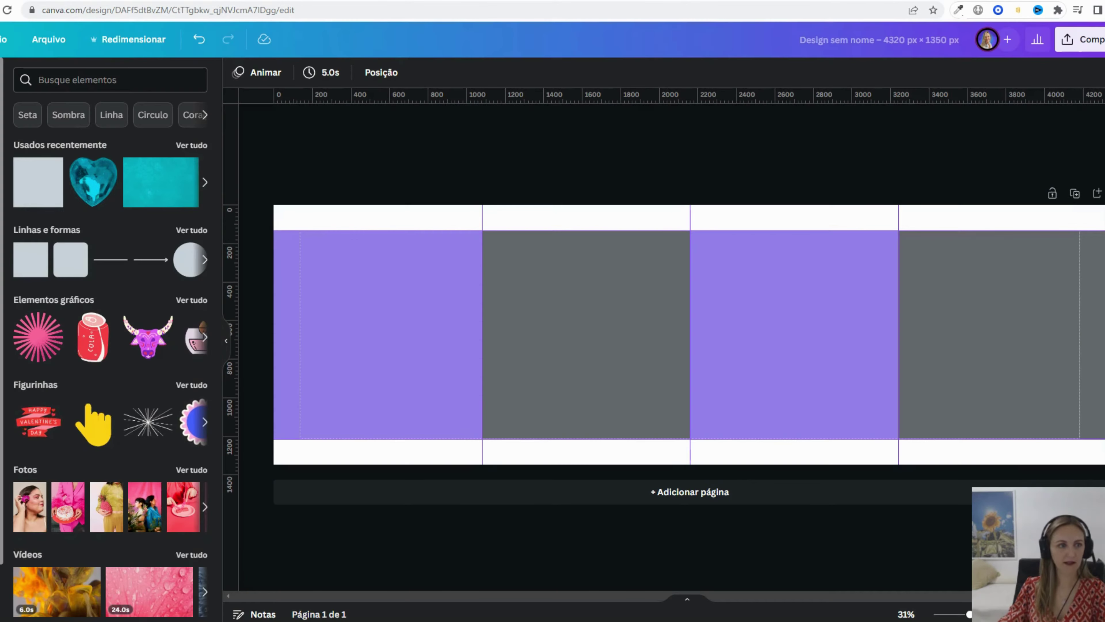
click(1, 268)
click(148, 174)
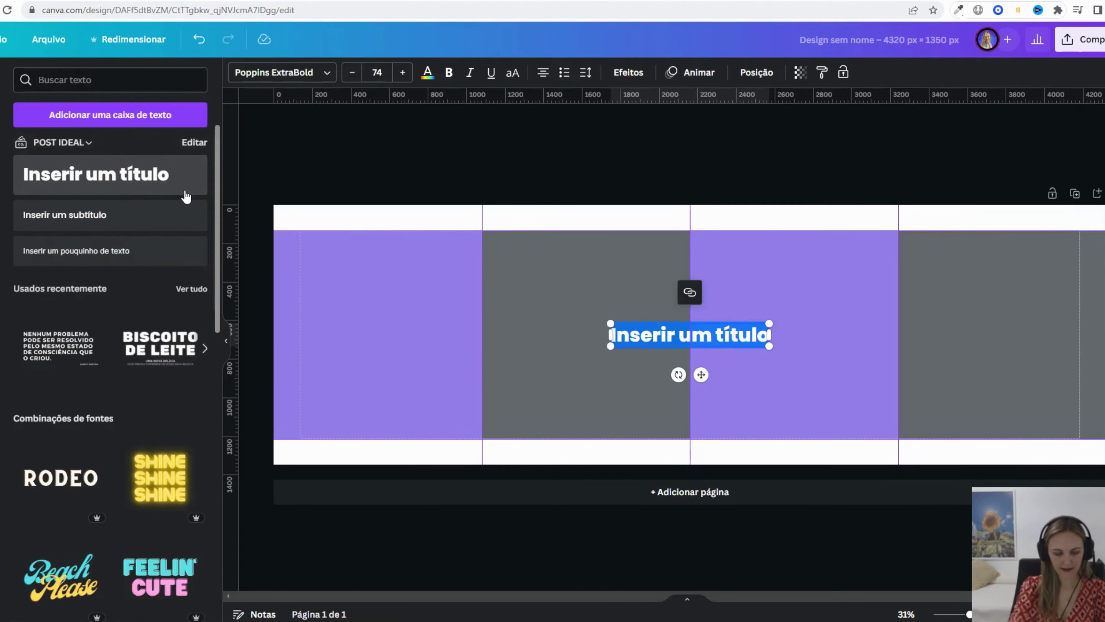
text(eSTER)
key(BackSpace)
key(BackSpace)
key(BackSpace)
key(BackSpace)
key(BackSpace)
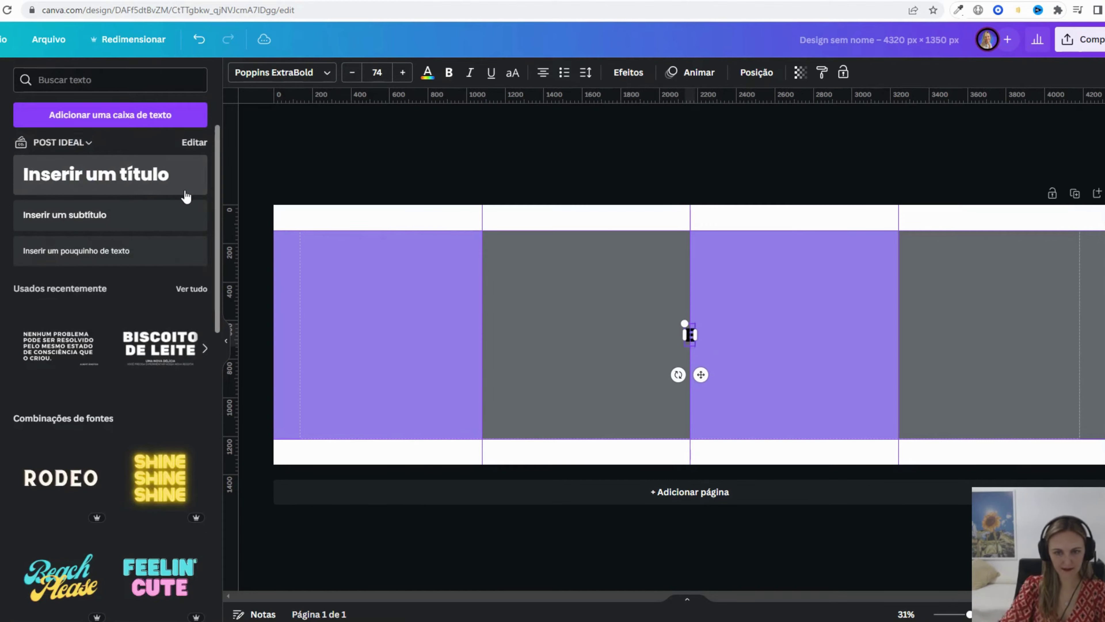
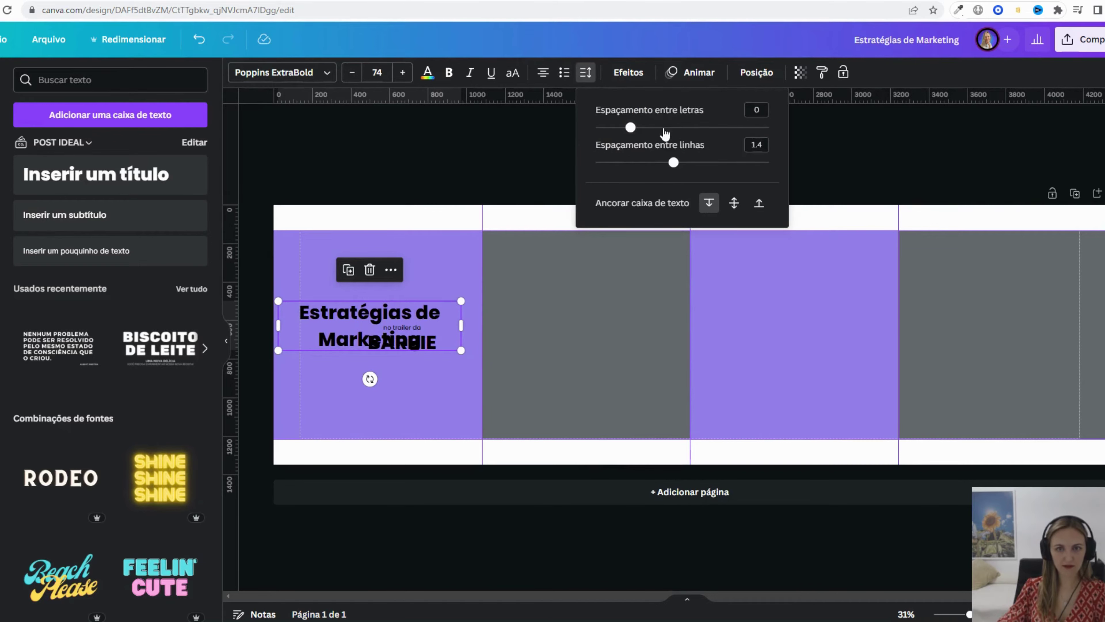
drag(630, 131, 614, 127)
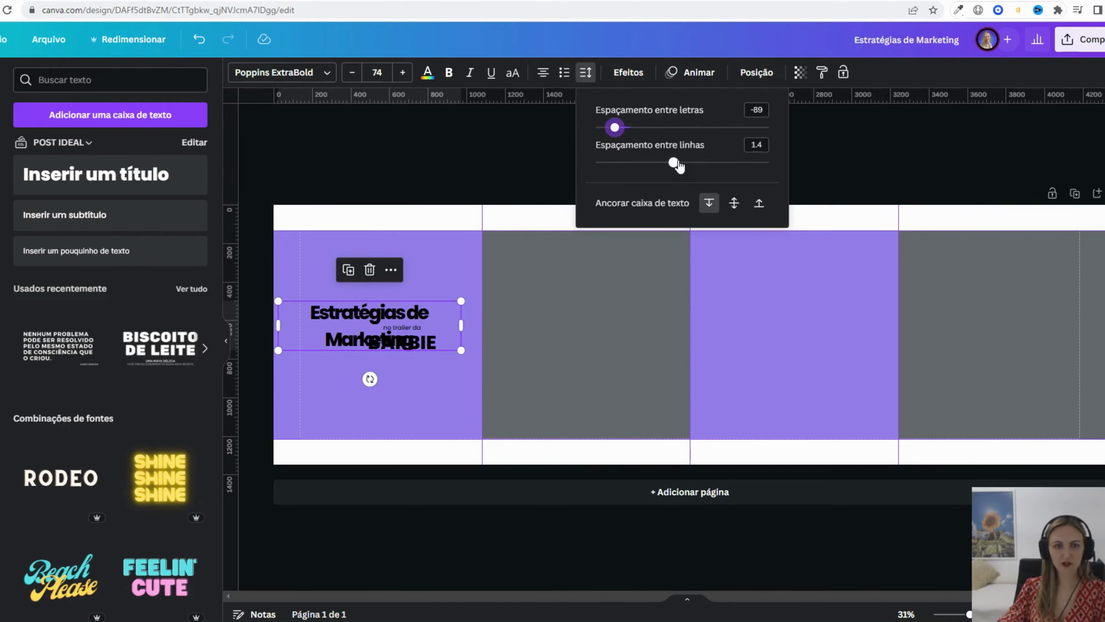
click(529, 172)
key(ctrl+z)
- Tighten the line spacing of the "Estratégias de Marketing" heading and move it directly above the "no trailer da" line
click(399, 303)
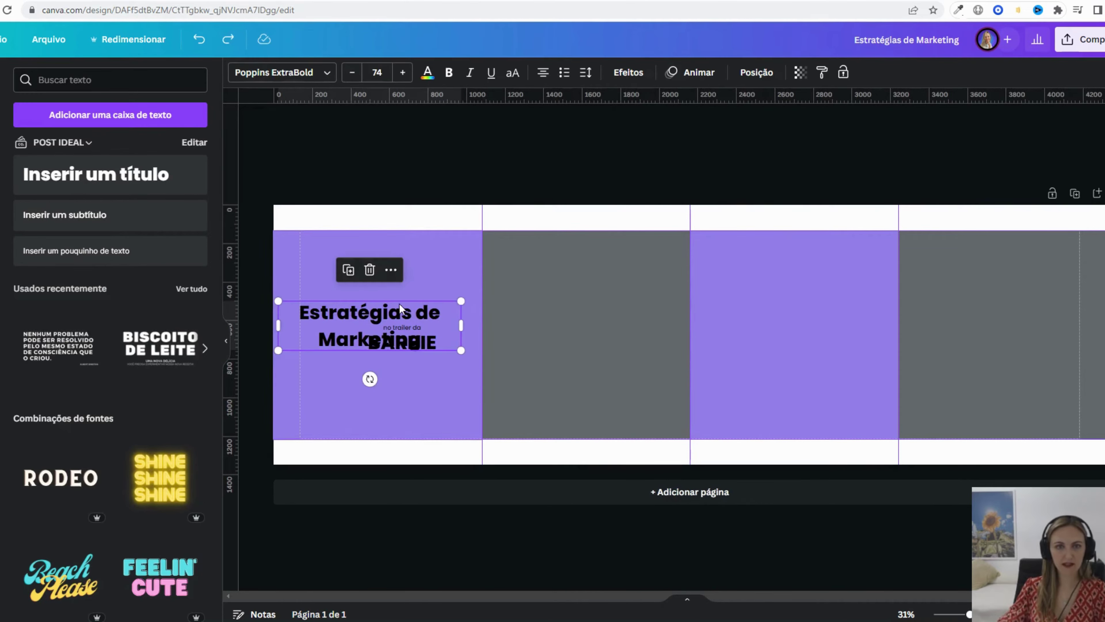
click(587, 73)
drag(673, 163, 635, 171)
click(503, 172)
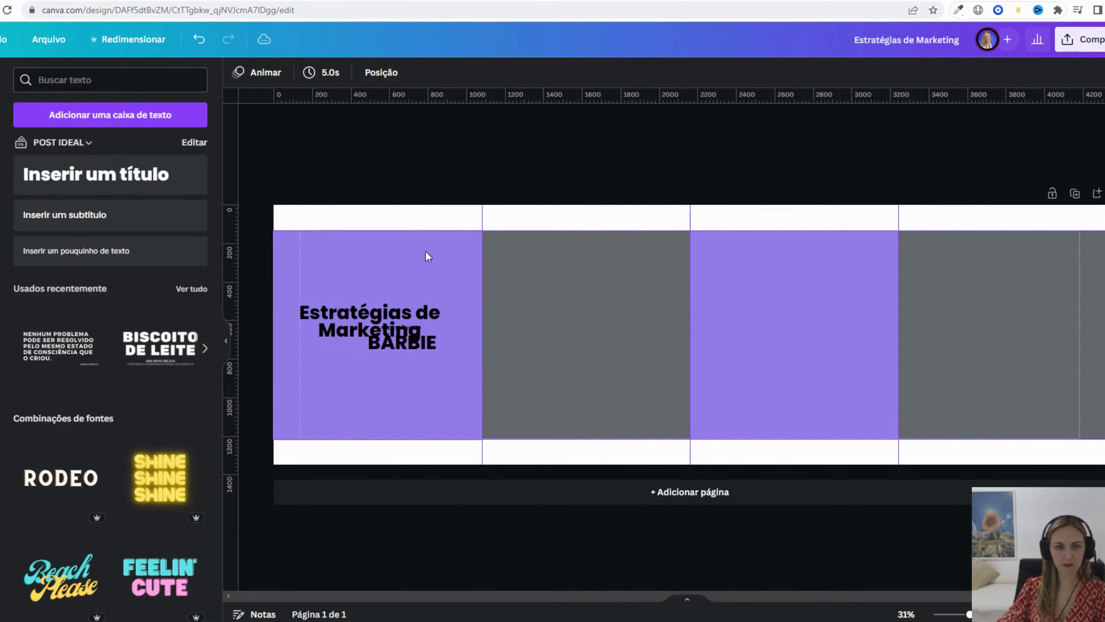
drag(385, 317, 417, 299)
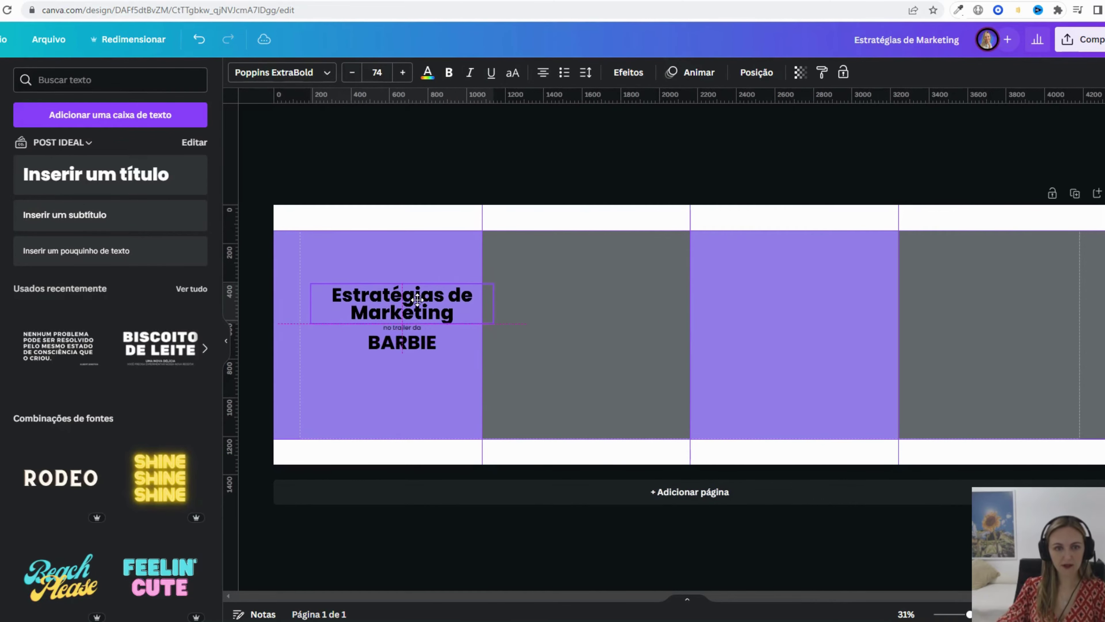
- Scale down the heading, "no trailer da" and "BARBIE" texts together and center them in the first purple square
shift+click(412, 327)
shift+click(412, 341)
drag(529, 282, 482, 296)
mouse_move(366, 344)
mouse_down()
mouse_move(365, 364)
mouse_move(363, 349)
mouse_up()
click(423, 274)
click(365, 226)
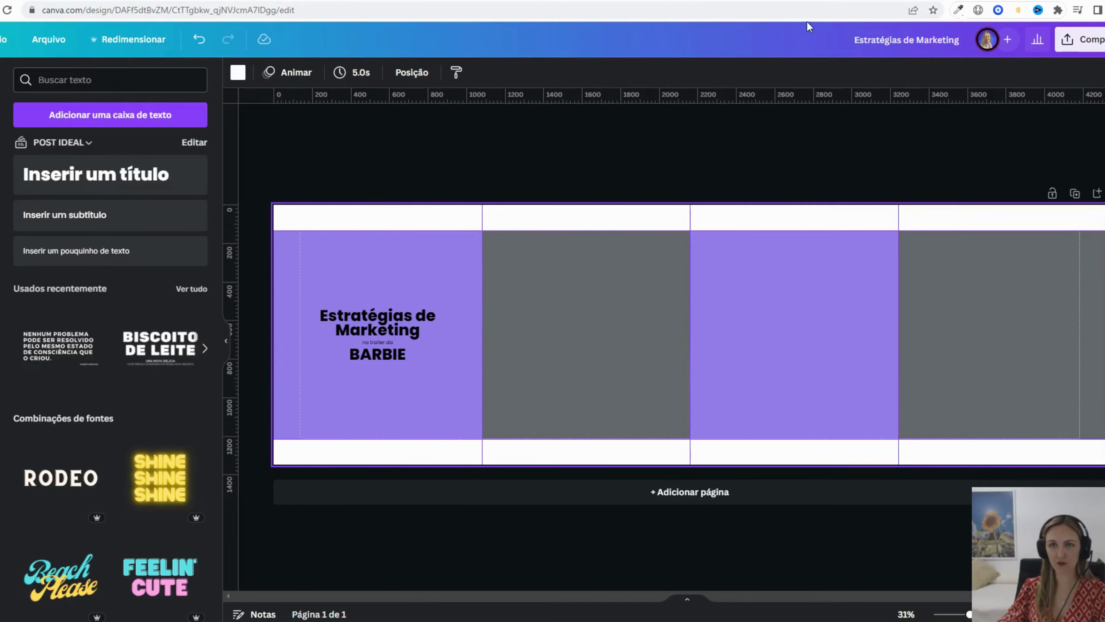
- Switch to the StartSe article and copy the "O QUE É MARKETING DE NOSTALGIA?" heading with its paragraph
key(ctrl+Tab)
scroll(878, 282, down, 7)
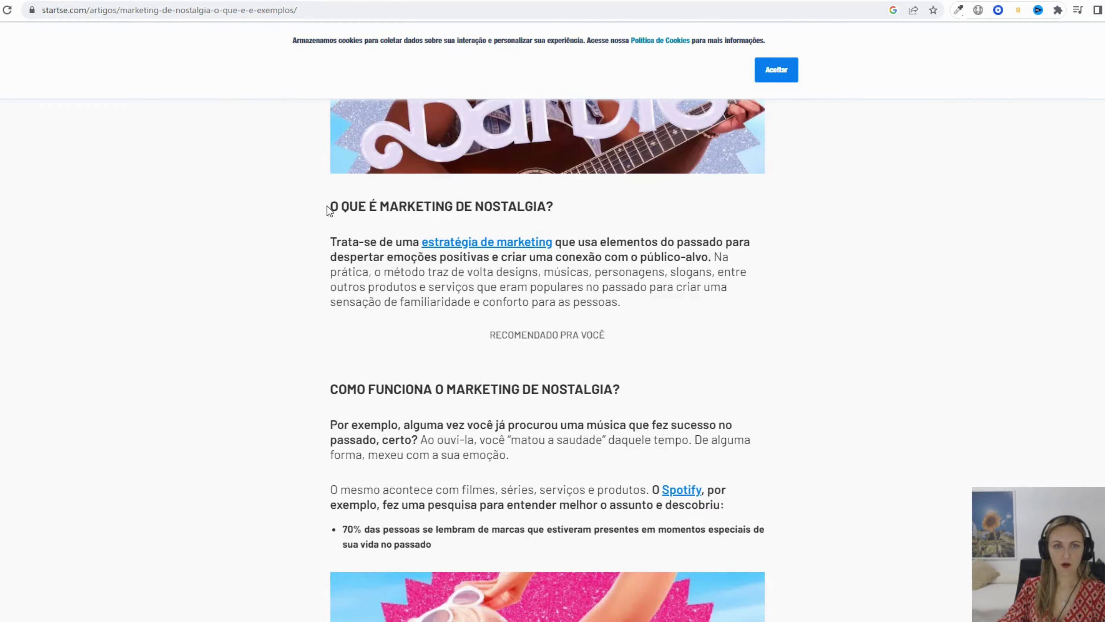
drag(328, 209, 638, 303)
key(ctrl+c)
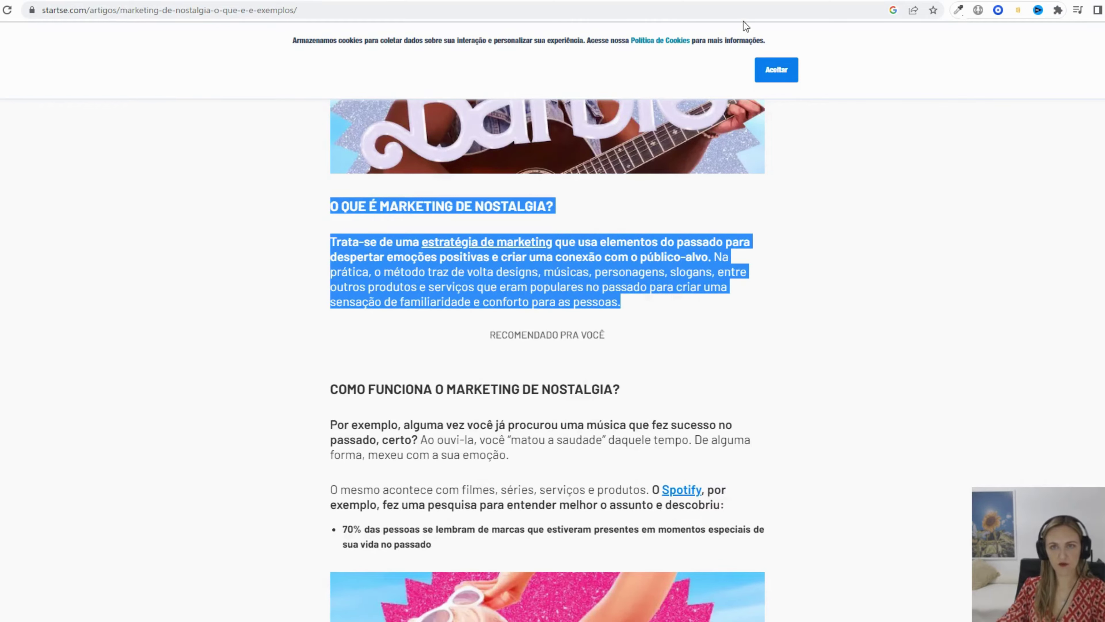
- Paste the copied section into the Canva design as a text box and narrow it to about 795 px wide
click(744, 1)
key(ctrl+v)
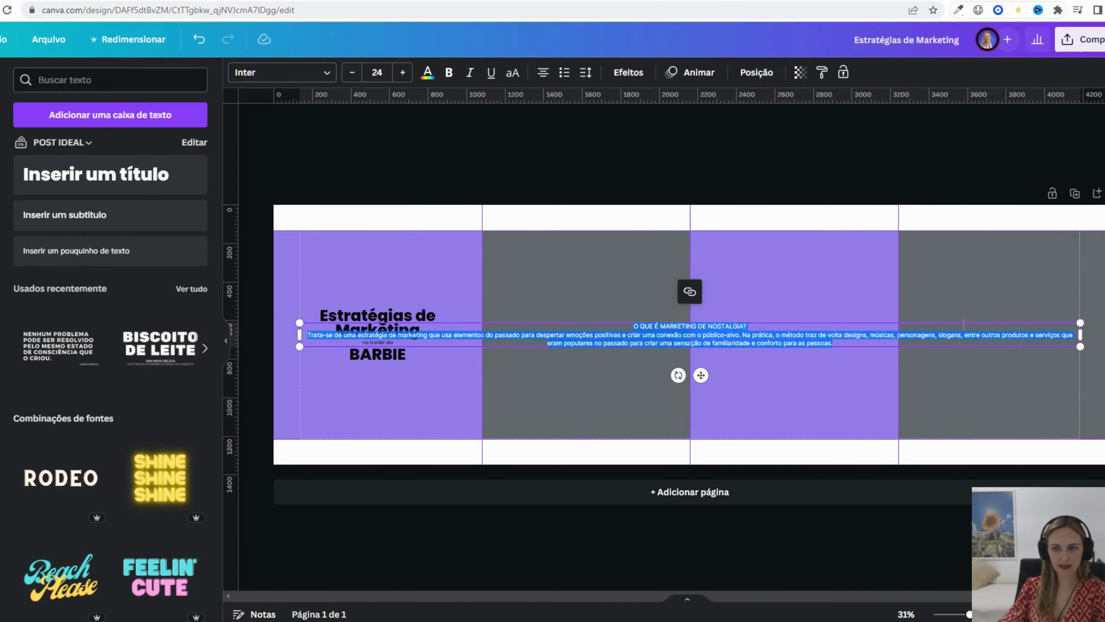
drag(1080, 334, 450, 332)
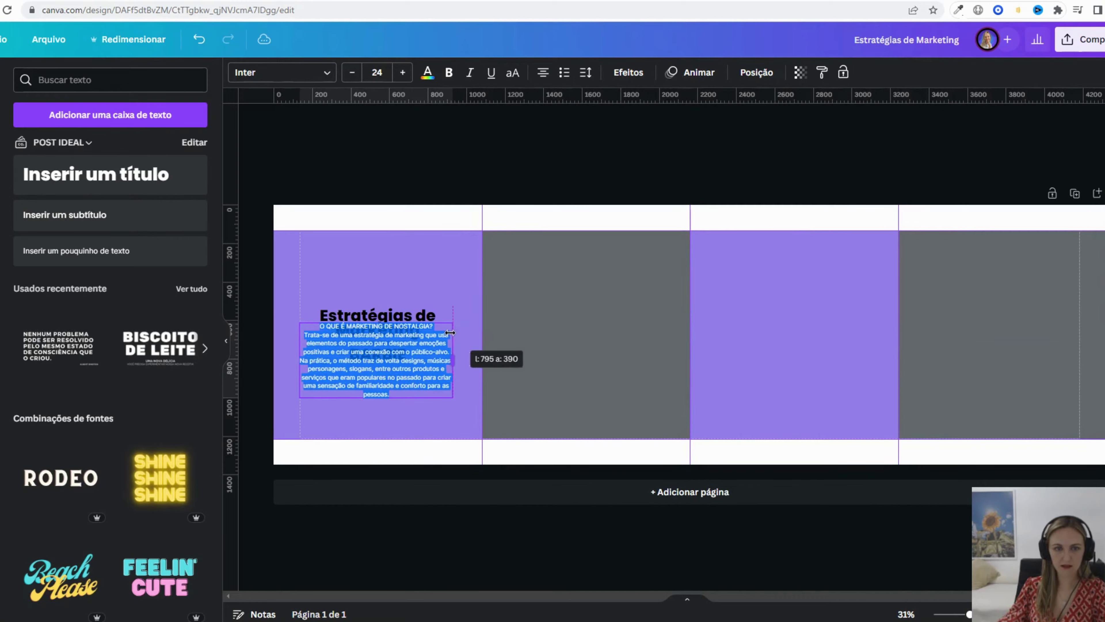
- Left-align the pasted nostalgia text and move it into the first grey square
click(543, 72)
click(552, 160)
drag(303, 359, 506, 337)
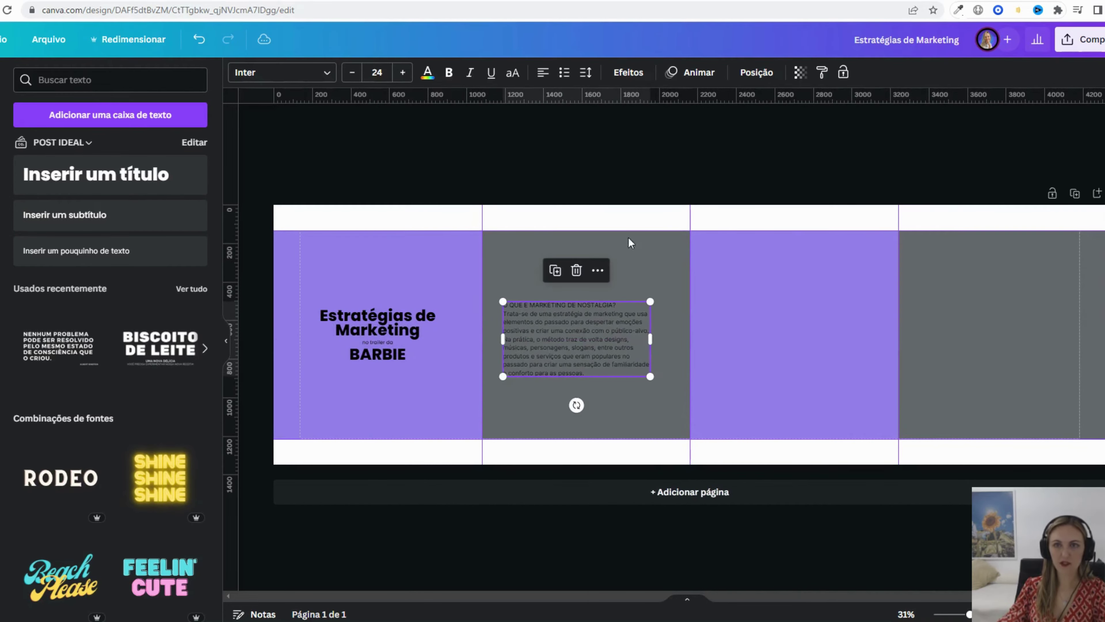
- Check the Behance carousel reference, and narrow the nostalgia text into a slim column along the left edge of the first grey square
key(ctrl+Tab)
key(ctrl+Tab)
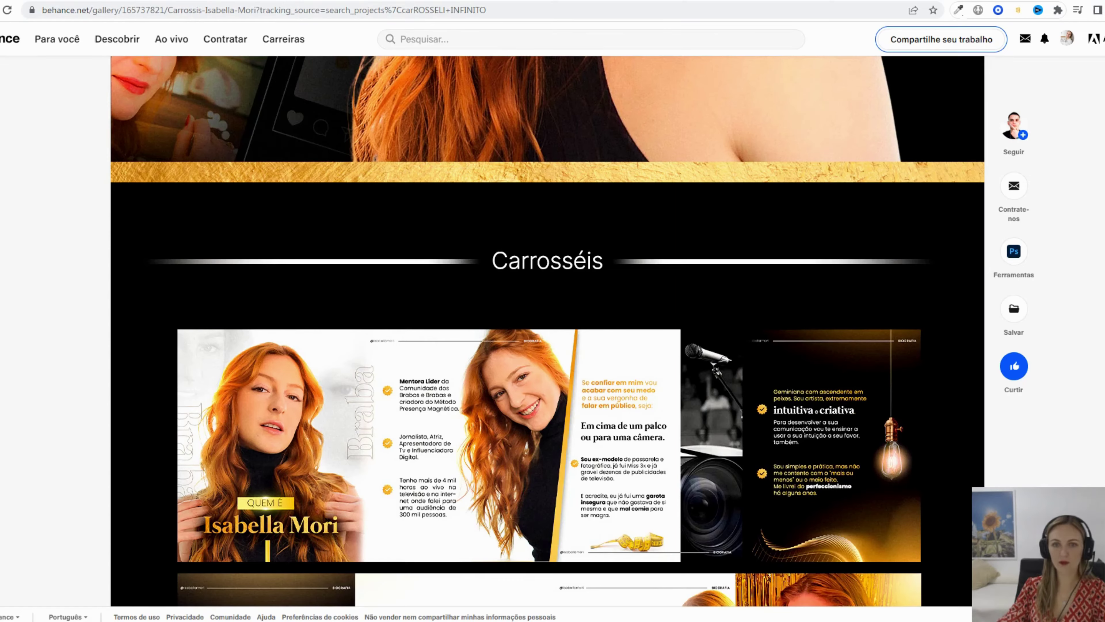
key(ctrl+Tab)
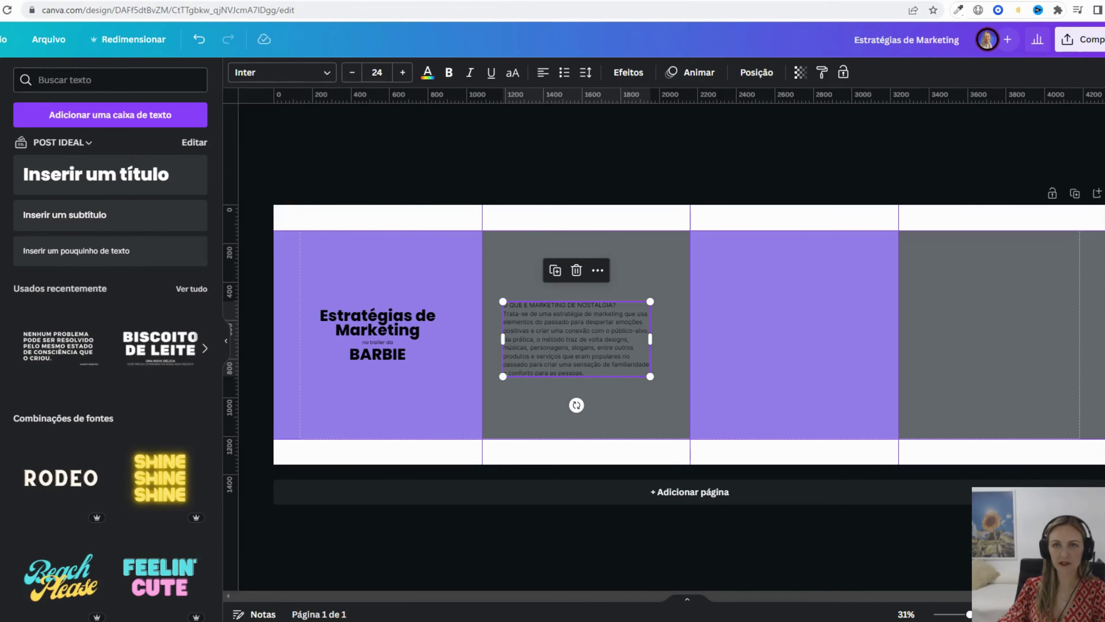
drag(650, 338, 591, 326)
drag(587, 366, 519, 322)
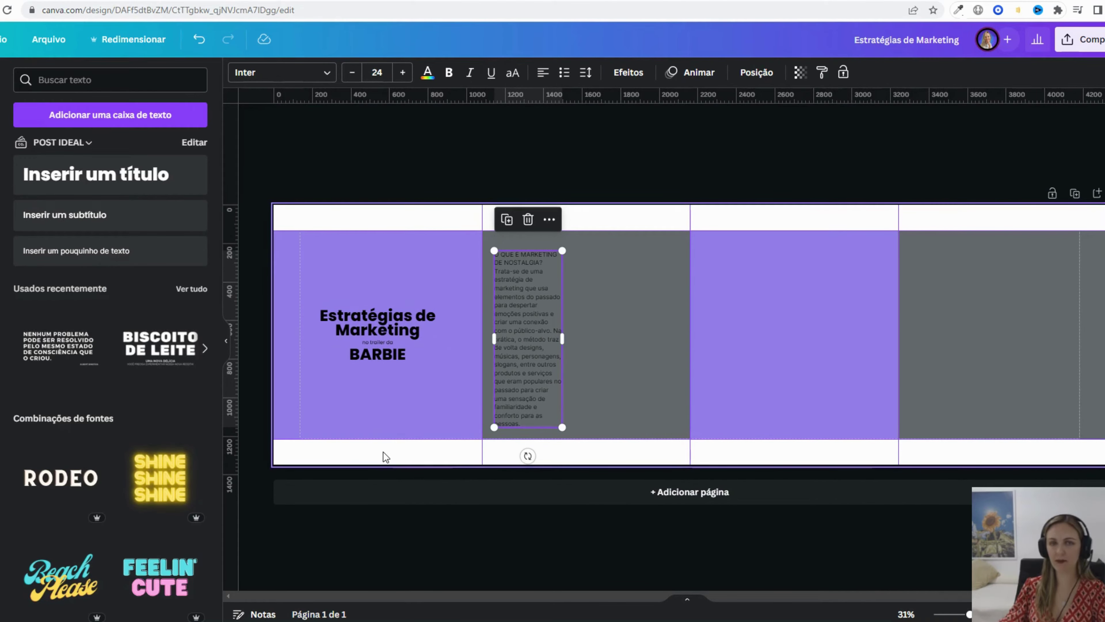
click(608, 330)
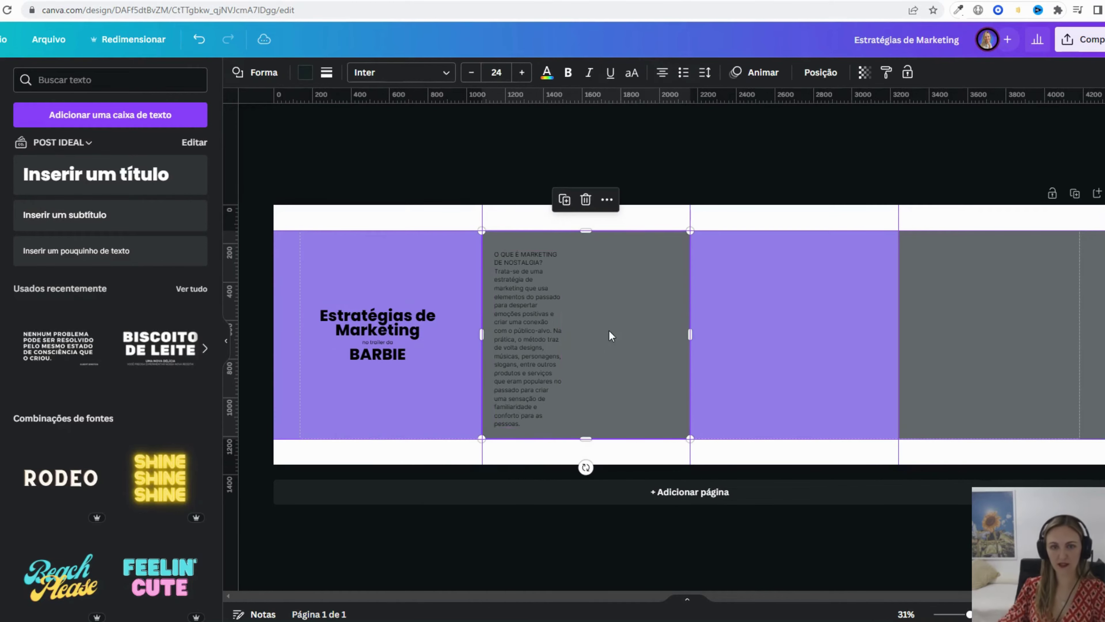
click(560, 323)
drag(563, 323, 558, 322)
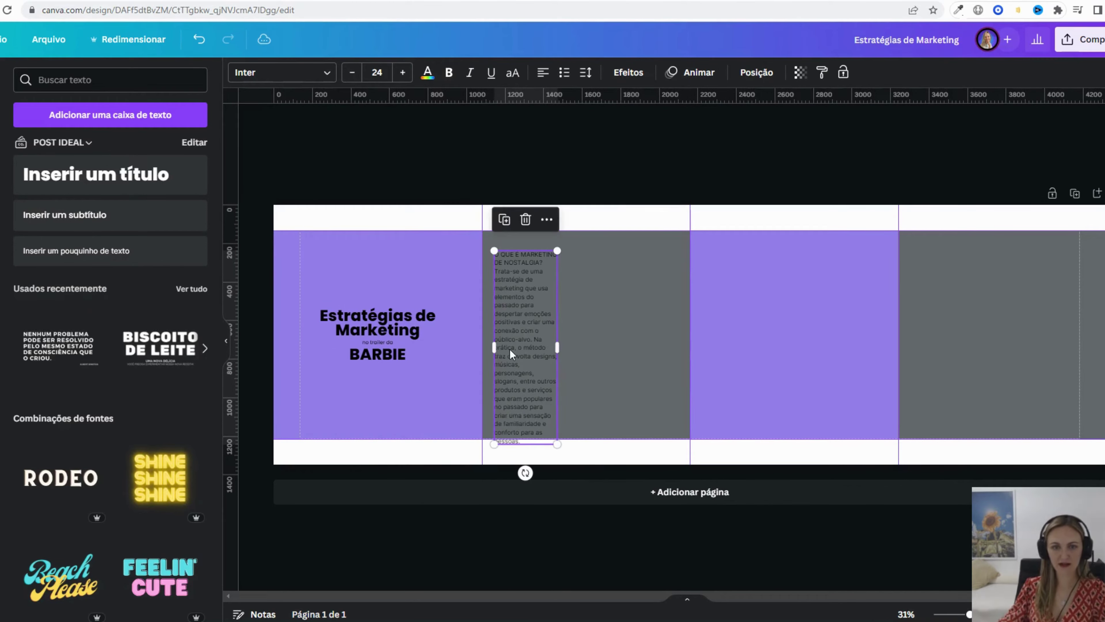
drag(509, 349, 516, 335)
click(678, 235)
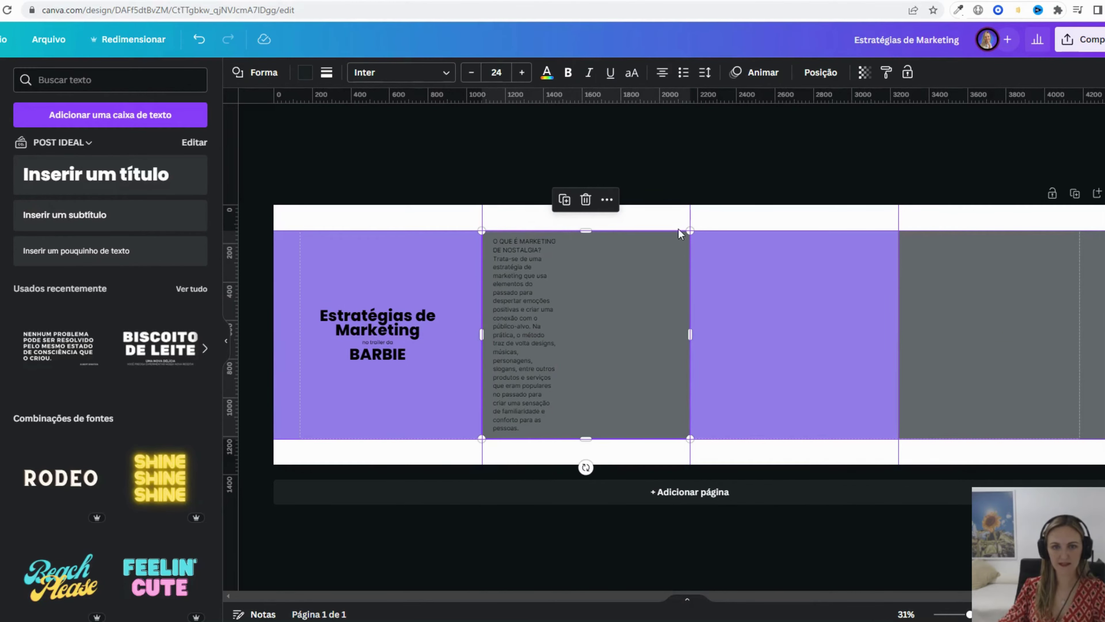
- Switch to ChatGPT and submit the prompt "recrie esse texto:" followed by the copied "O QUE É MARKETING DE NOSTALGIA?" section
key(ctrl+Tab)
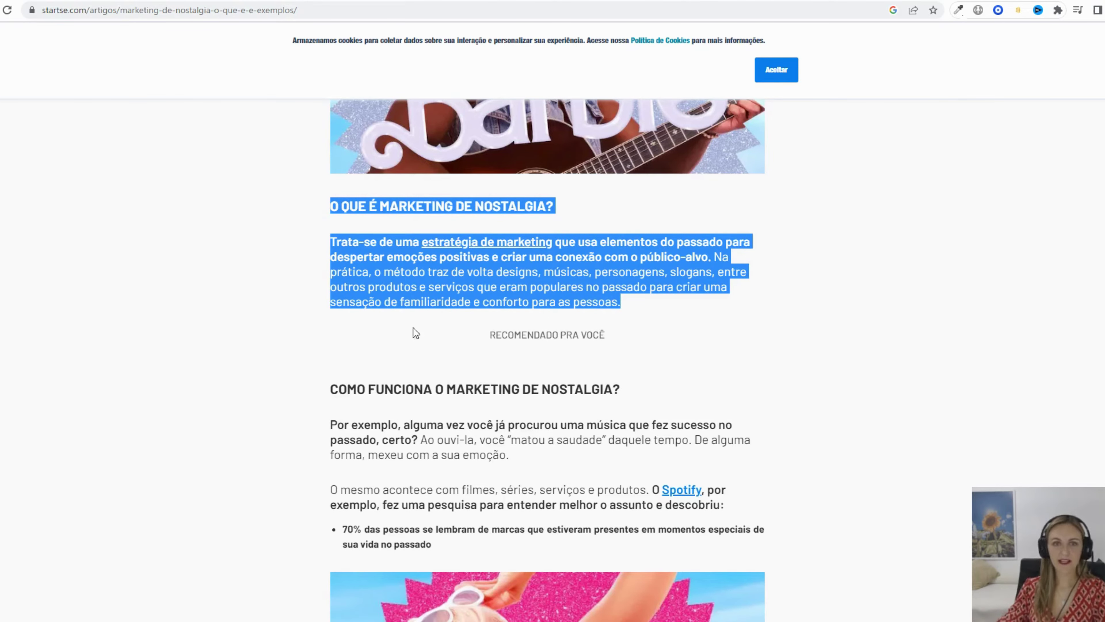
key(ctrl+shift+Tab)
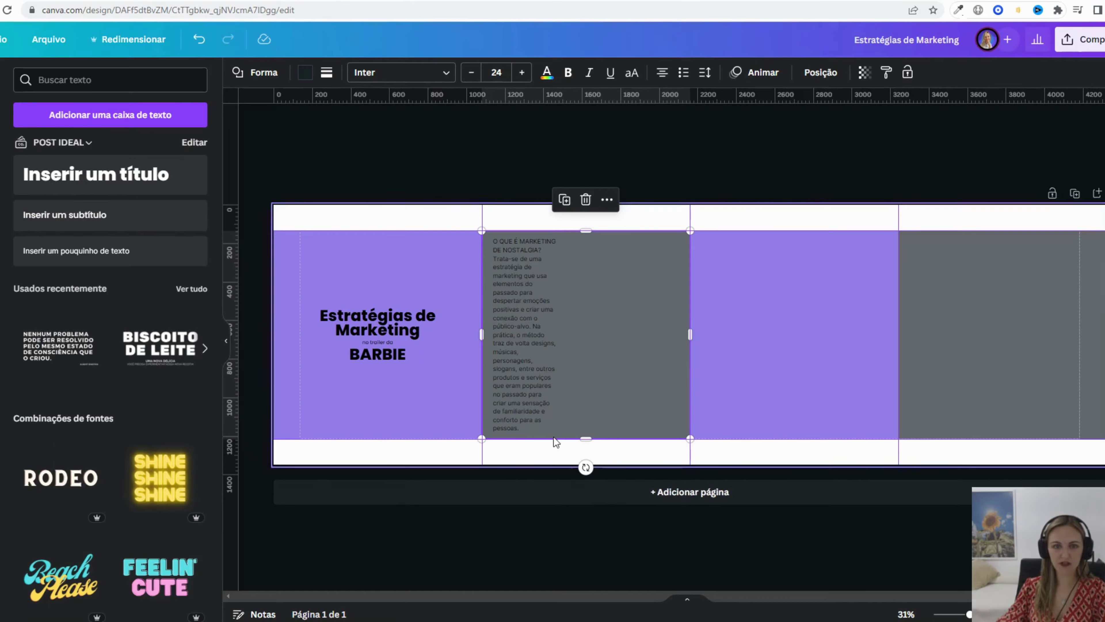
key(ctrl+Tab)
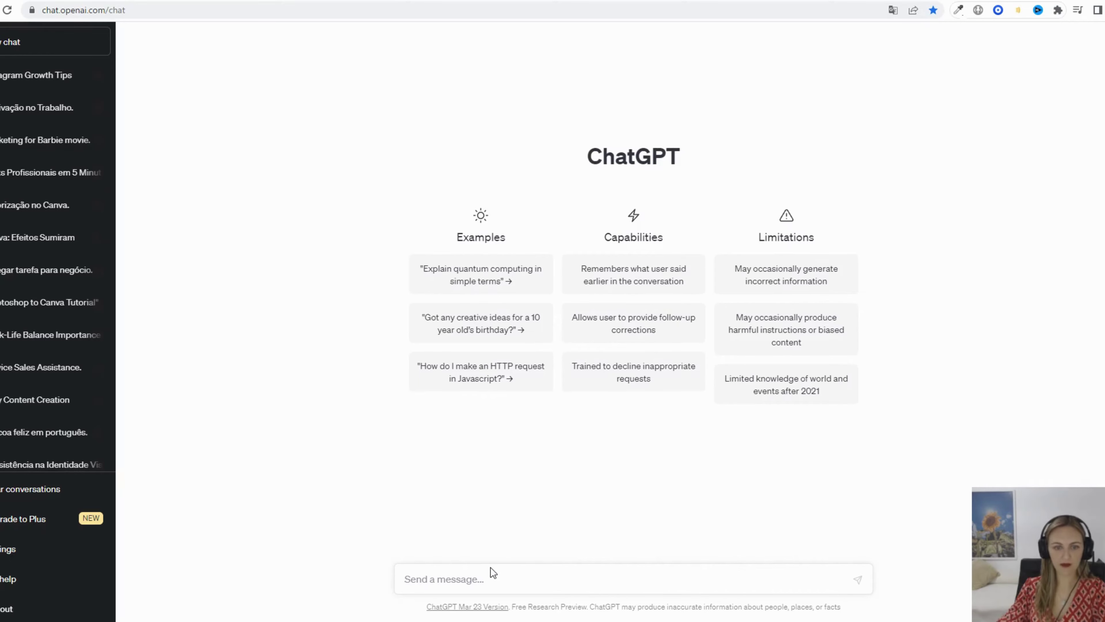
click(491, 582)
text(ro)
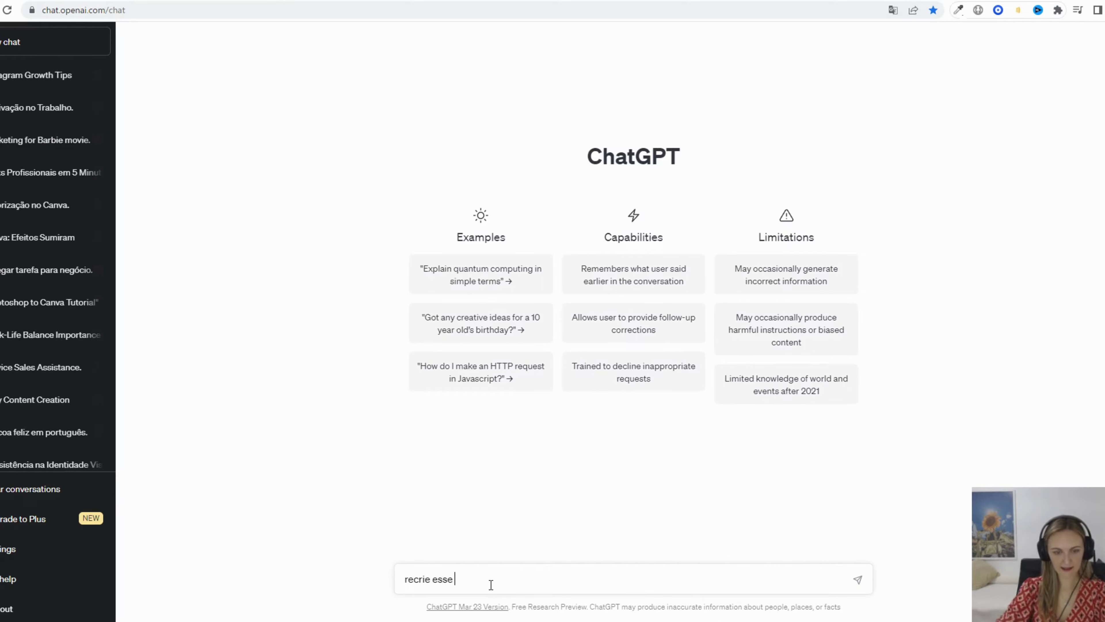
text(crie esse texto:)
text(O QUE É MARKETING DE NOSTALGIA? Trata-se de uma estratégia de marketing que usa elementos do passado para despertar emoções positivas e criar uma conexão com o público-alvo. Na prática, o método traz de volta designs, músicas, personagens, slogans, entre outros produtos e serviços que eram populares no passado para criar uma sensação de familiaridade e conforto para as pessoas.)
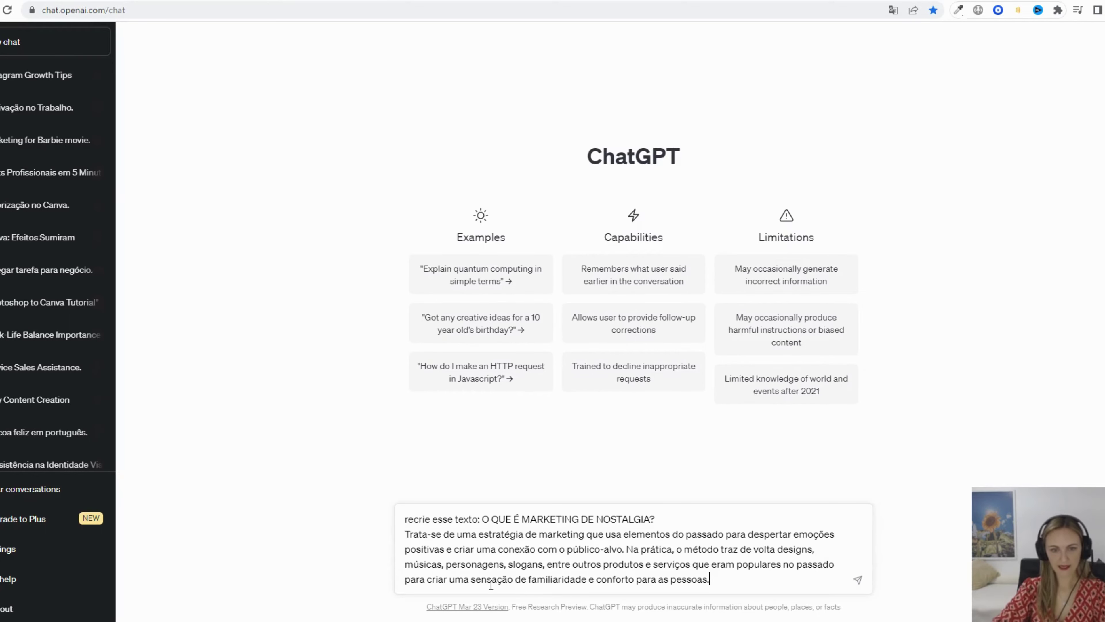
key(Return)
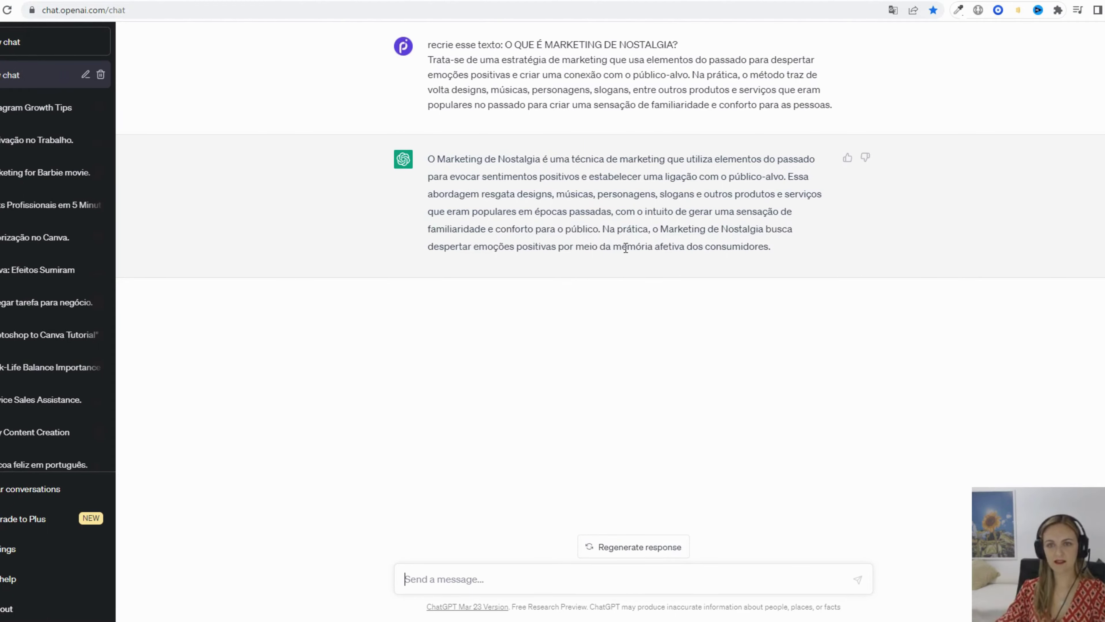
- Copy ChatGPT's rewritten nostalgia marketing paragraph and return to the Canva design
drag(795, 267, 427, 157)
key(ctrl+c)
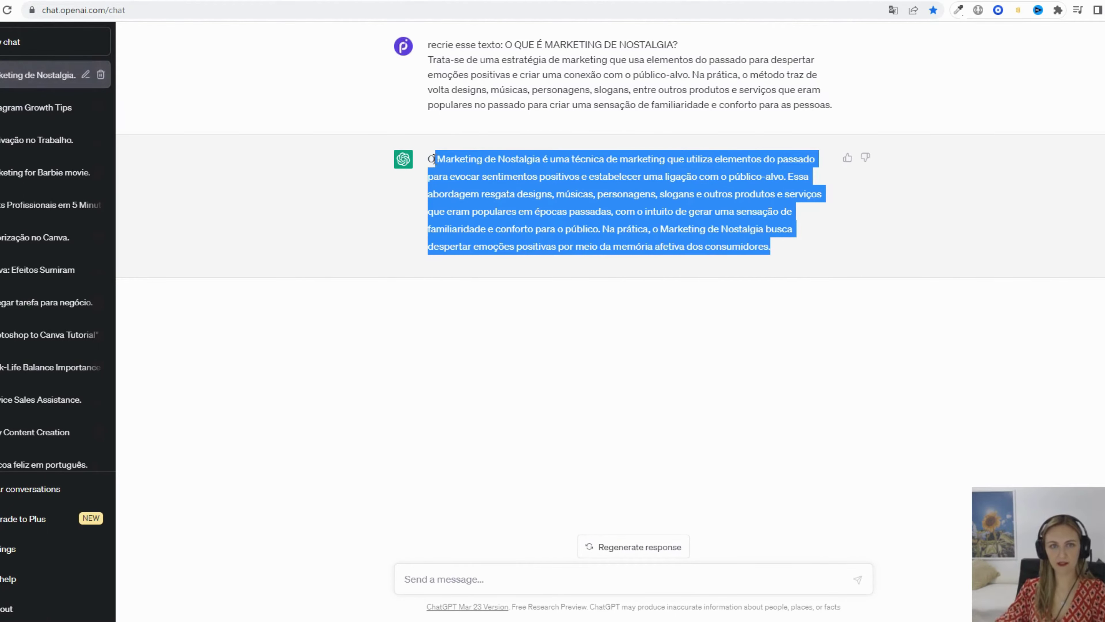
key(ctrl+Tab)
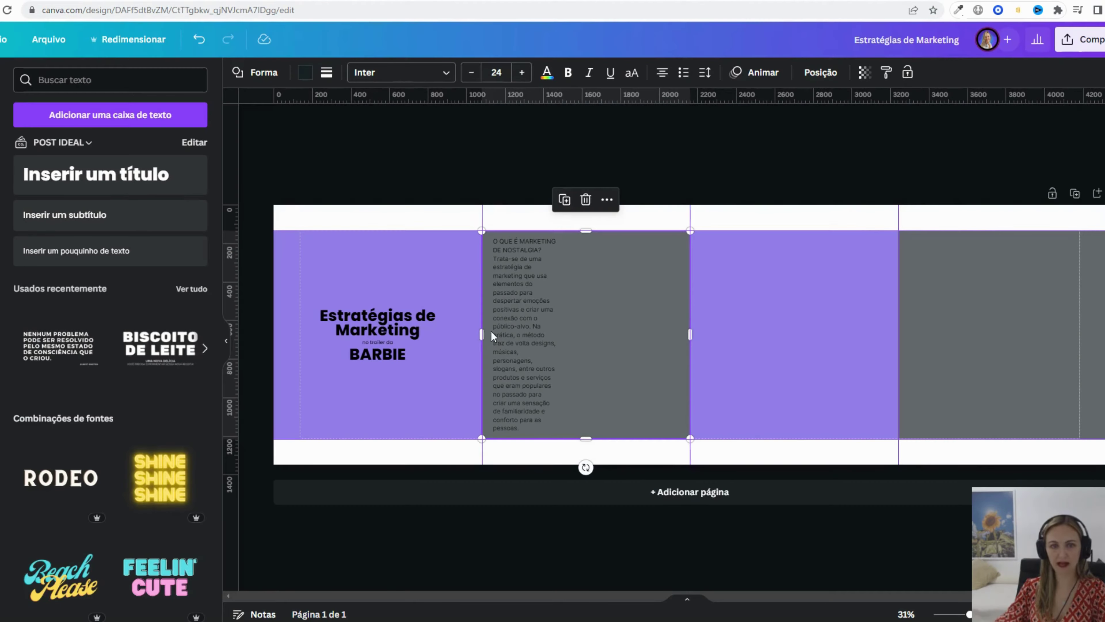
- Replace the column text in the first grey square with the copied paragraph and refit the text box within the square's height
triple_click(523, 353)
click(528, 394)
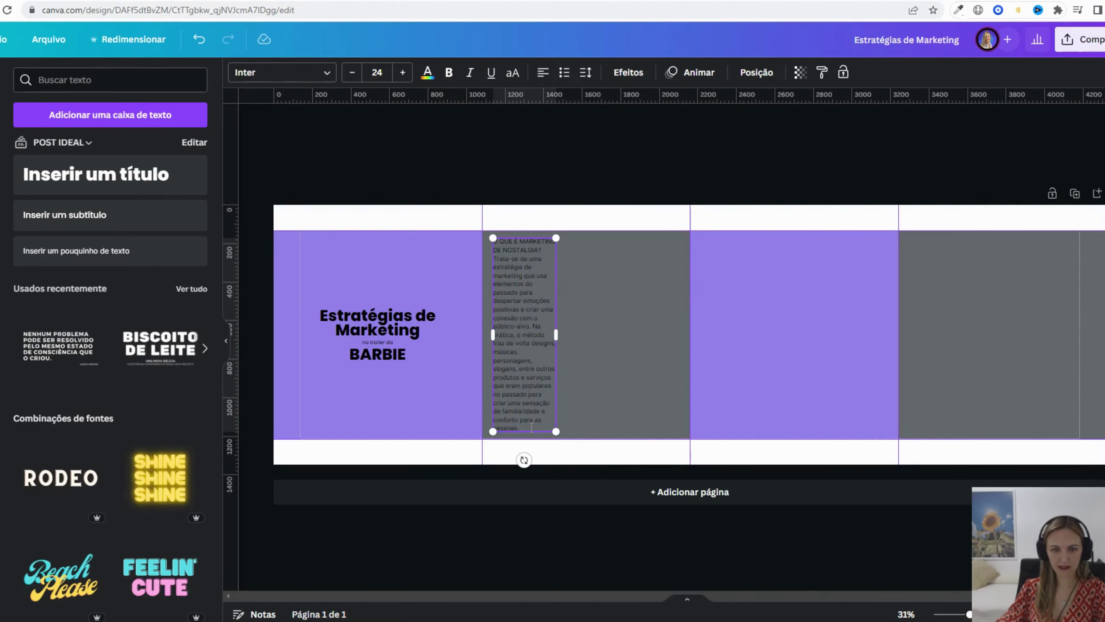
key(ctrl+a)
key(ctrl+v)
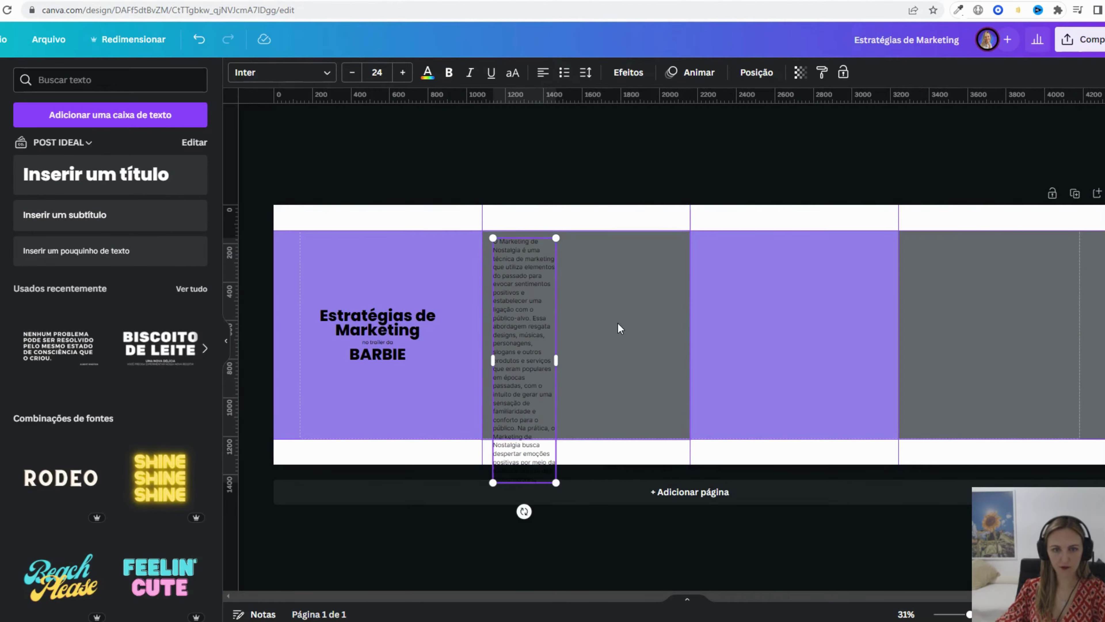
drag(511, 333, 540, 320)
click(592, 300)
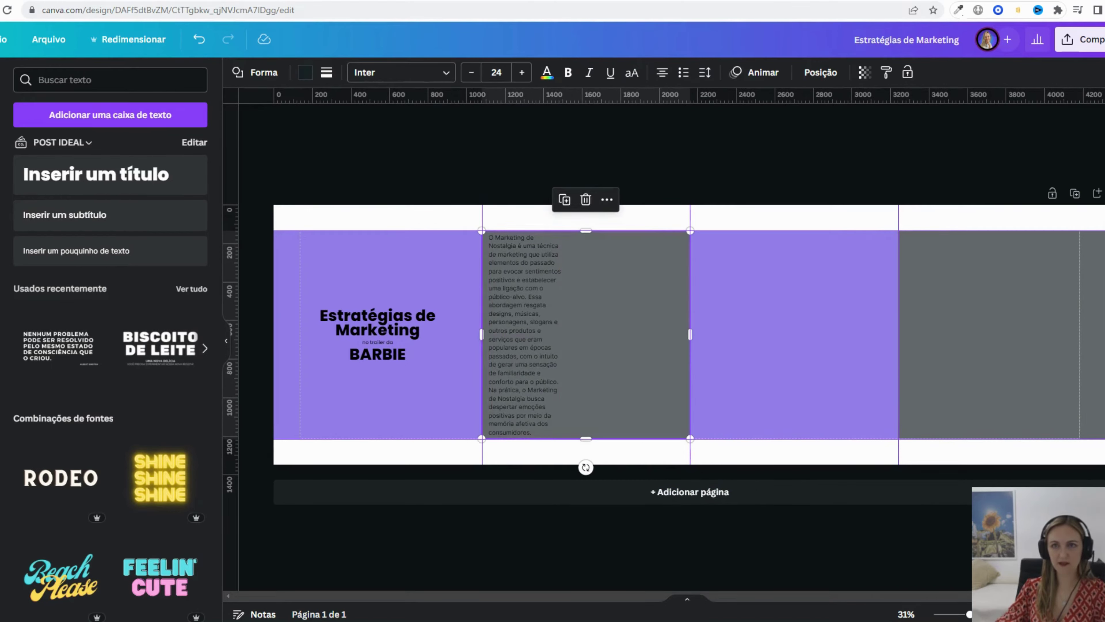
- Switch to the StartSe article and copy the "POR QUE O MARKETING DE NOSTALGIA É IMPORTANTE?" heading with its paragraph
key(ctrl+Tab)
scroll(799, 285, down, 3)
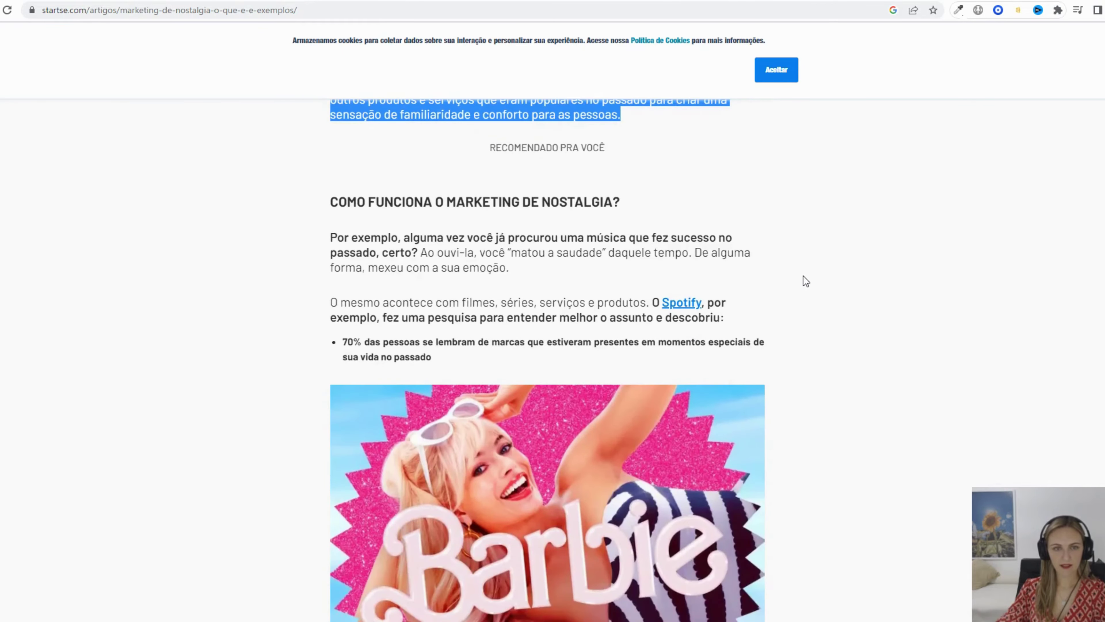
scroll(804, 280, down, 12)
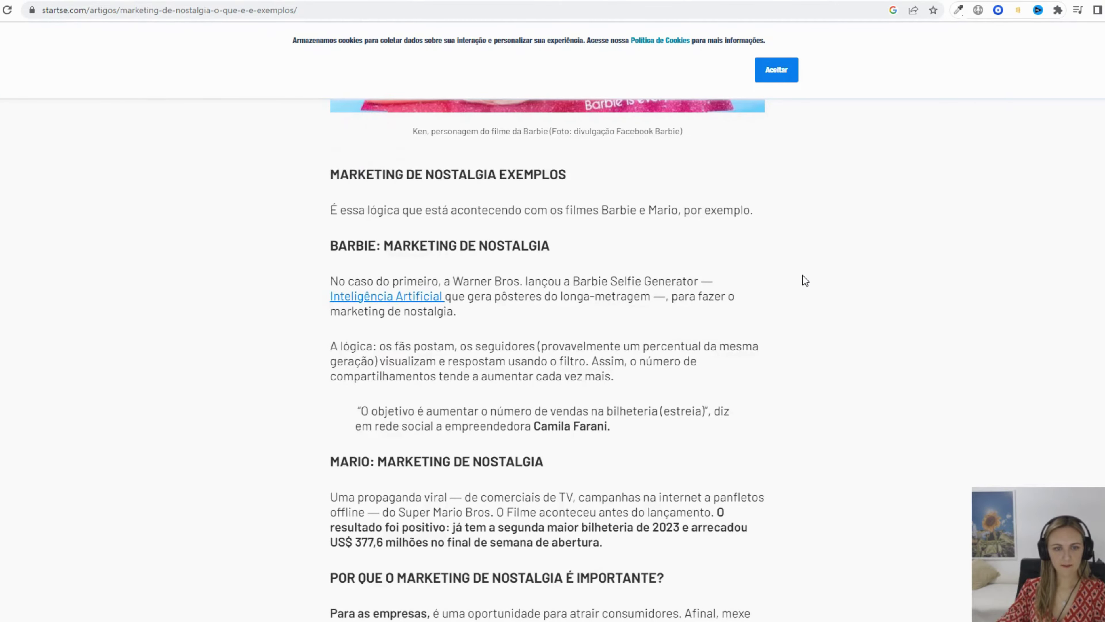
scroll(802, 280, down, 6)
scroll(717, 256, down, 3)
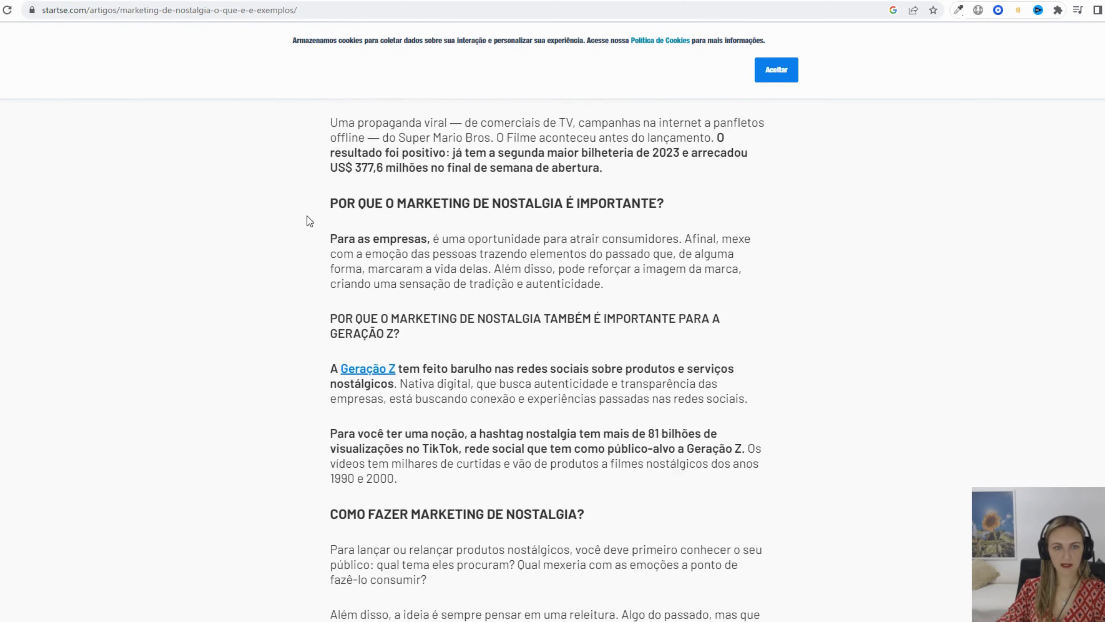
drag(328, 206, 620, 283)
key(ctrl+c)
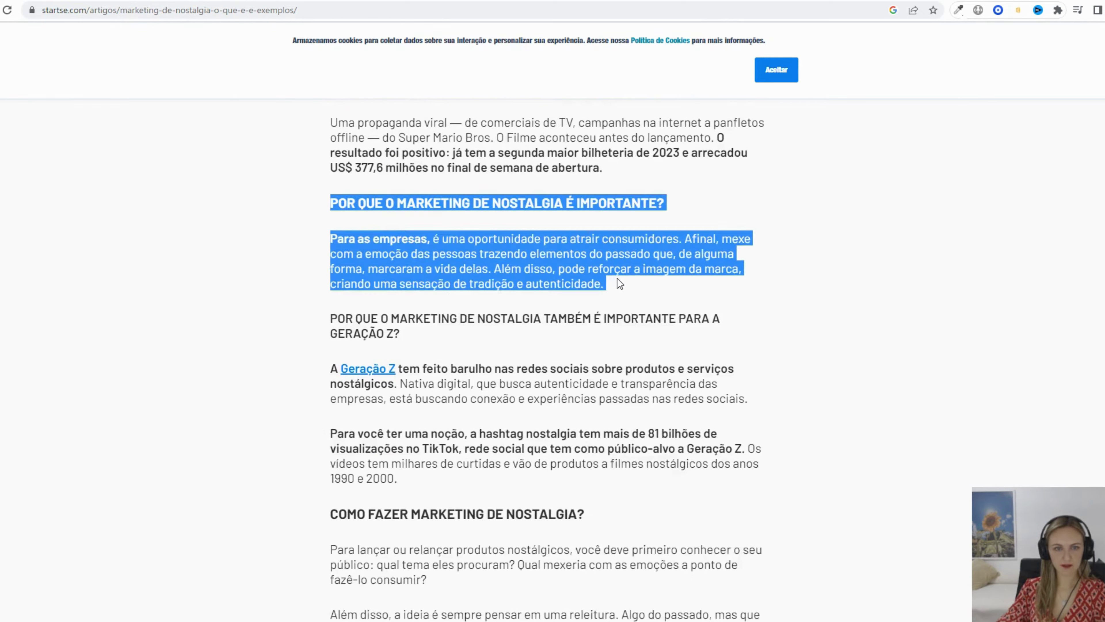
- Switch to ChatGPT and submit the prompt "recrie:" followed by the copied "POR QUE O MARKETING DE NOSTALGIA É IMPORTANTE?" section
click(779, 3)
click(490, 577)
text(rec)
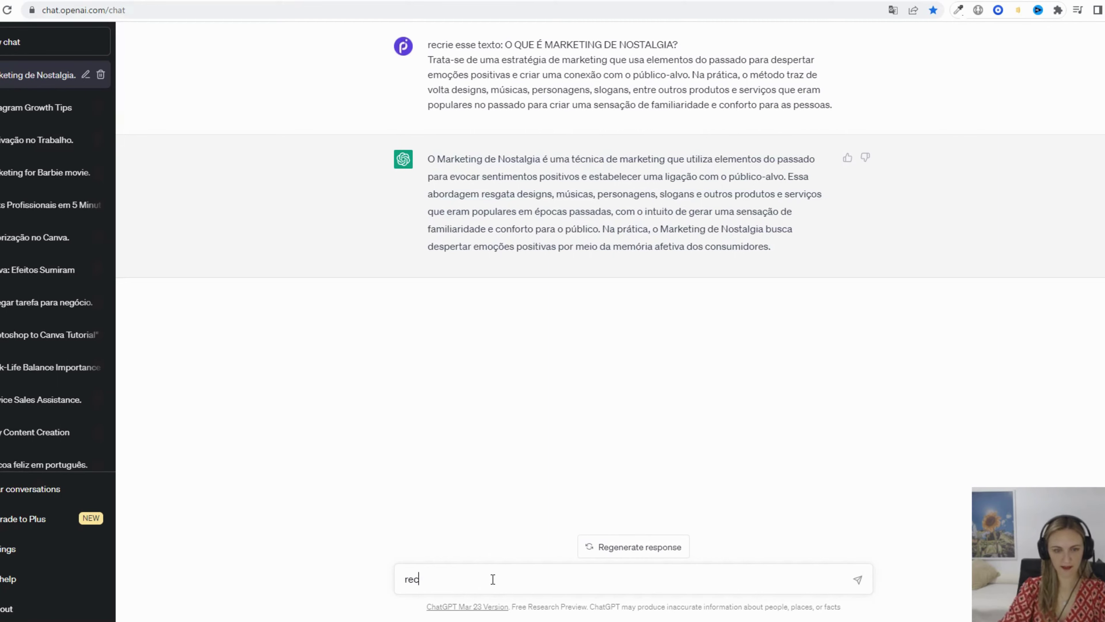
text(rie:)
key(ctrl+v)
key(Return)
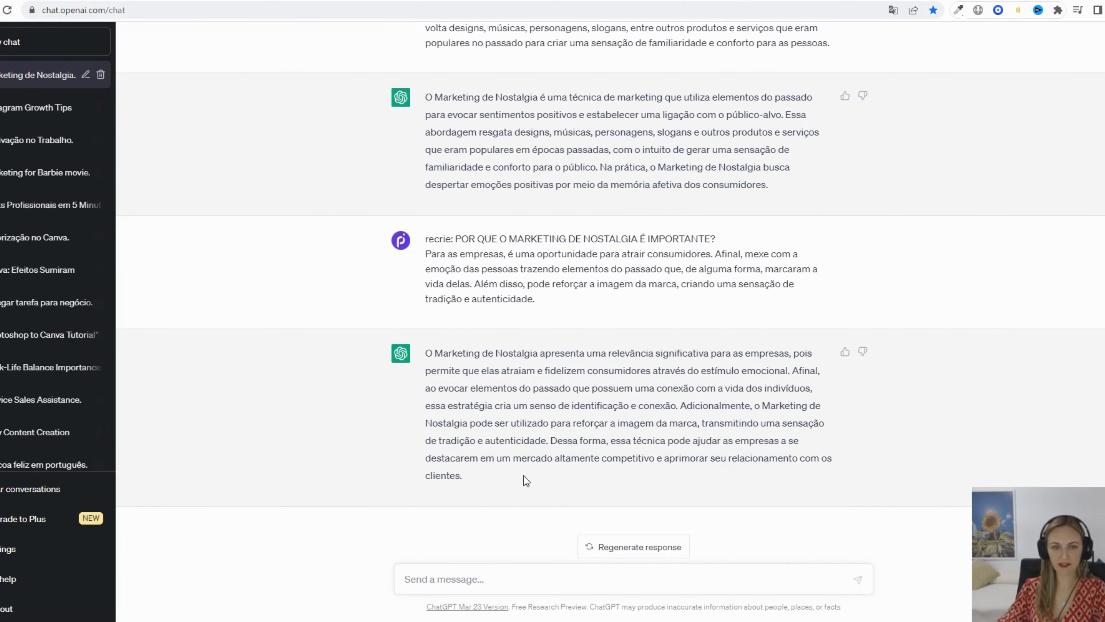
- Copy ChatGPT's rewritten paragraph on why nostalgia marketing matters and paste it into the Canva design as a text box
drag(524, 476, 415, 381)
key(ctrl+c)
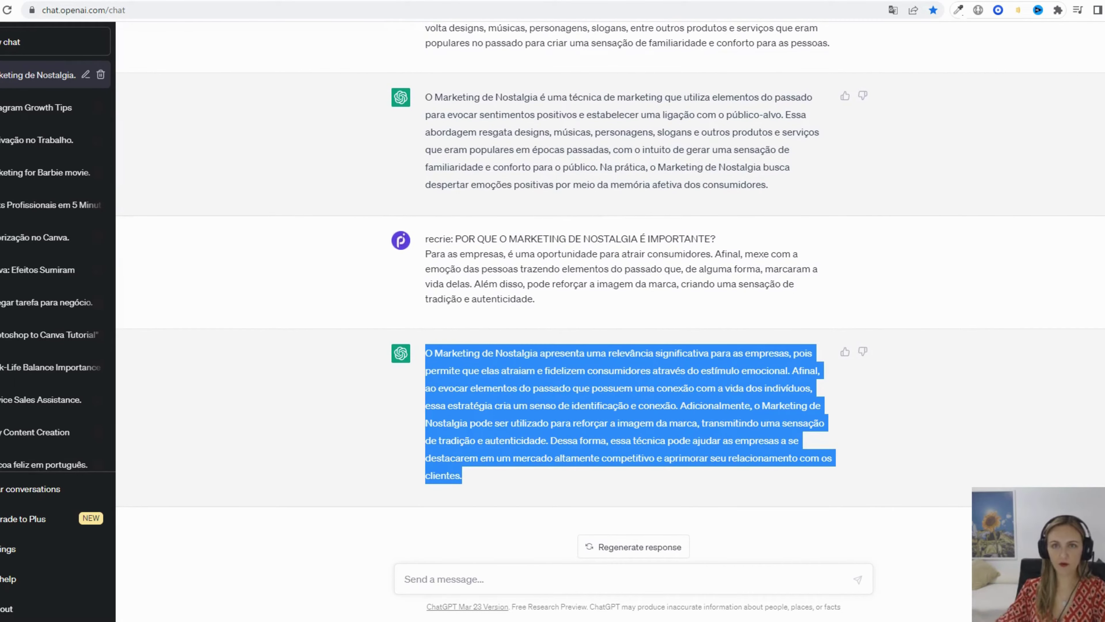
key(ctrl+Tab)
click(742, 312)
key(ctrl+v)
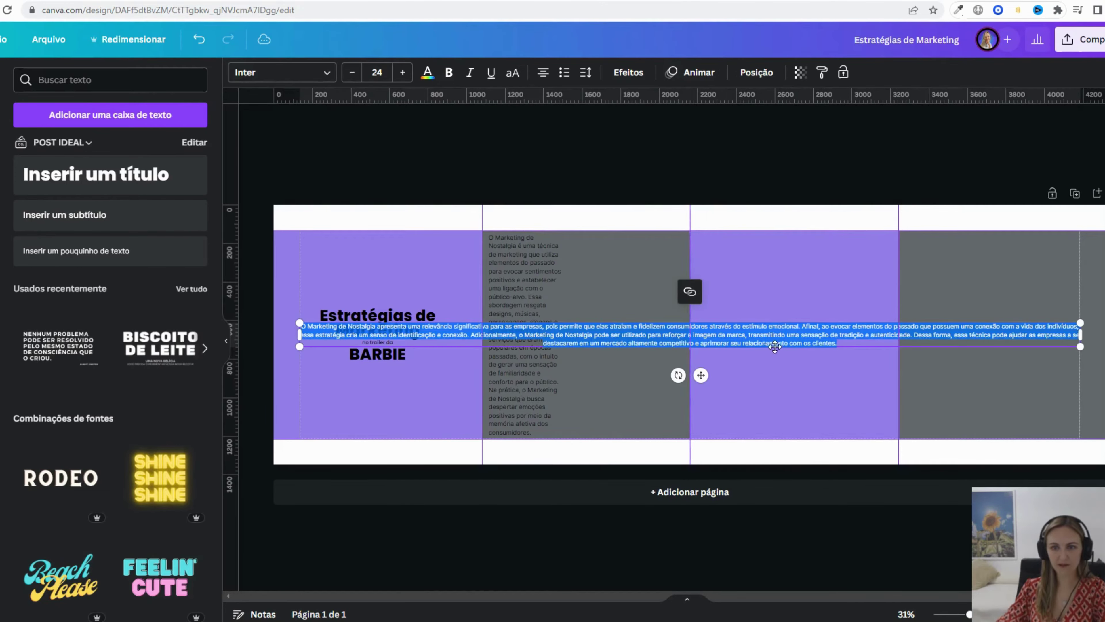
- Narrow the newly pasted text box and right-align its text, checking the Behance carousel reference for the layout
drag(1088, 334, 437, 316)
click(542, 72)
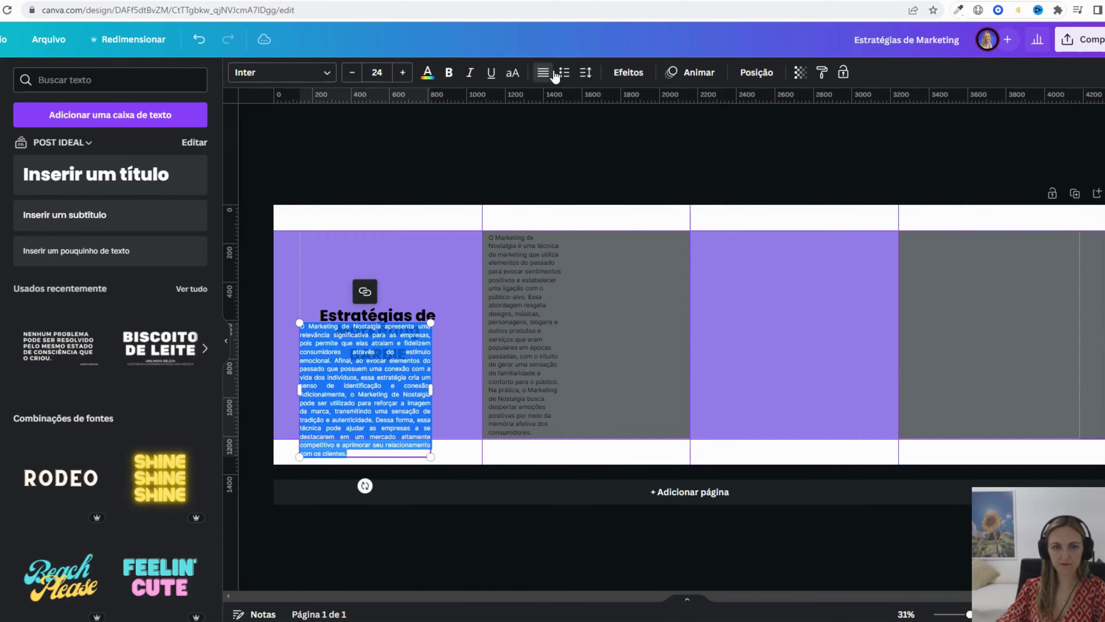
click(888, 0)
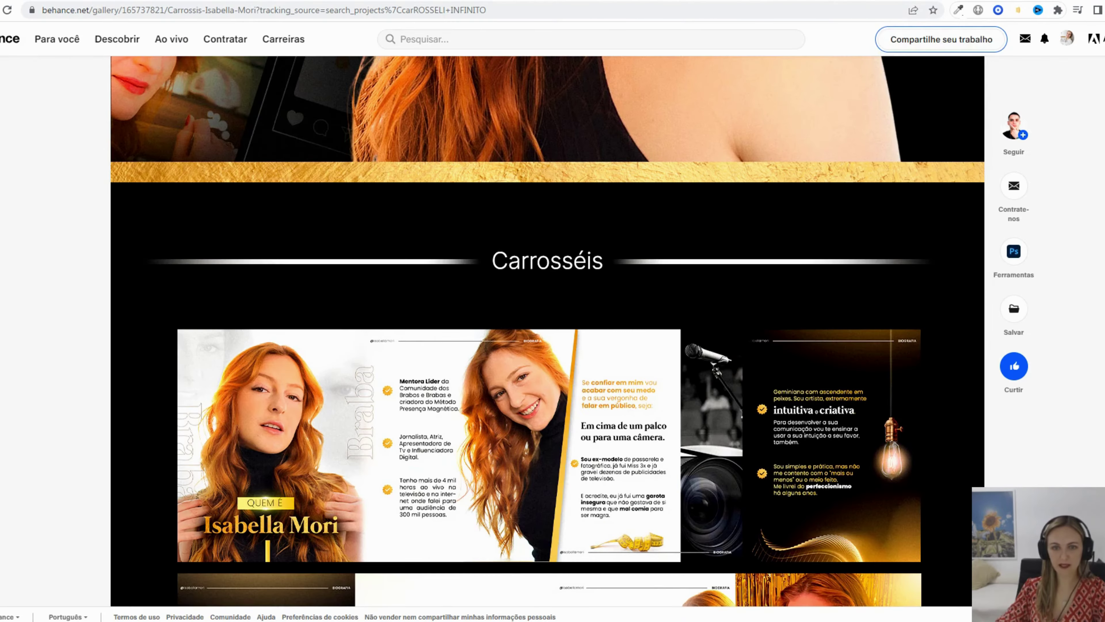
click(594, 1)
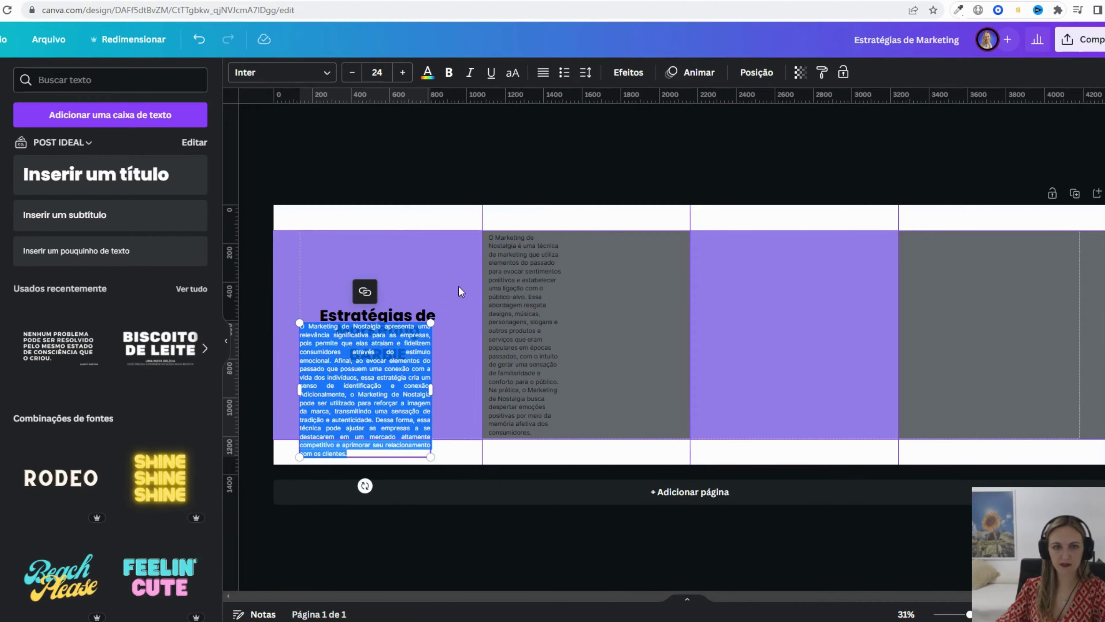
click(549, 81)
click(549, 81)
click(549, 81)
click(549, 80)
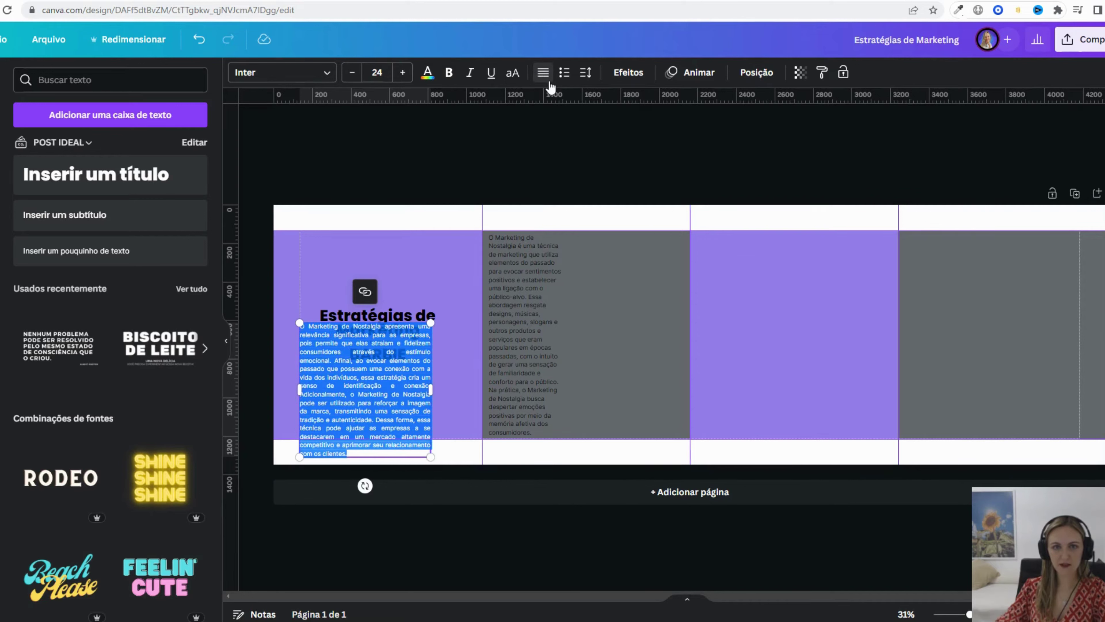
click(549, 80)
click(861, 275)
click(862, 279)
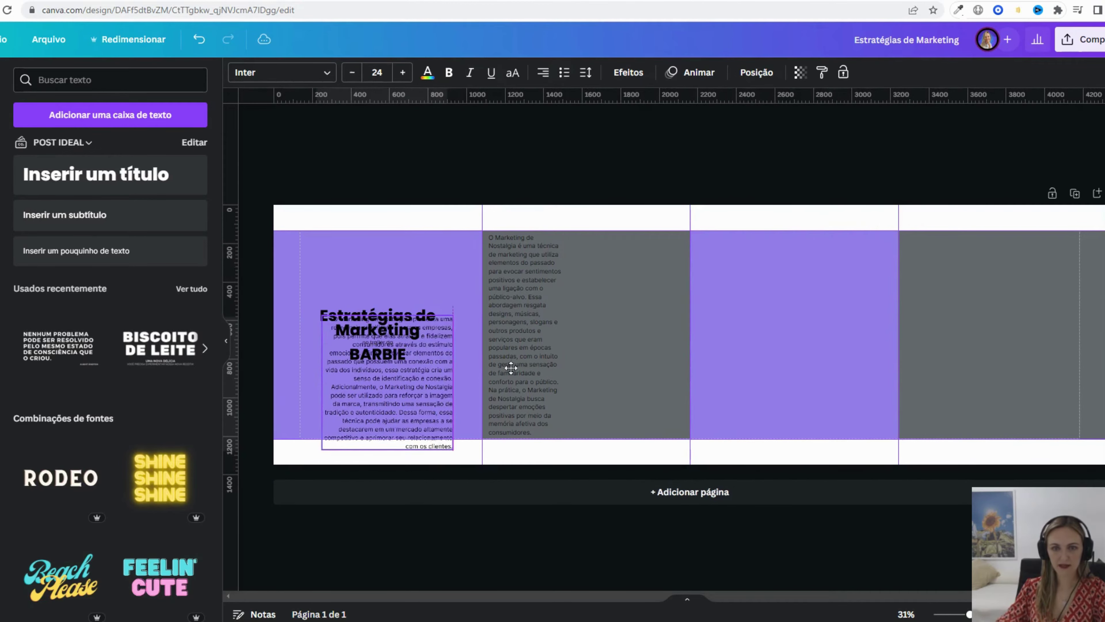
- Move the right-aligned text into the second purple square and narrow it to a slim, vertically centered column along the square's right edge
drag(391, 411, 851, 356)
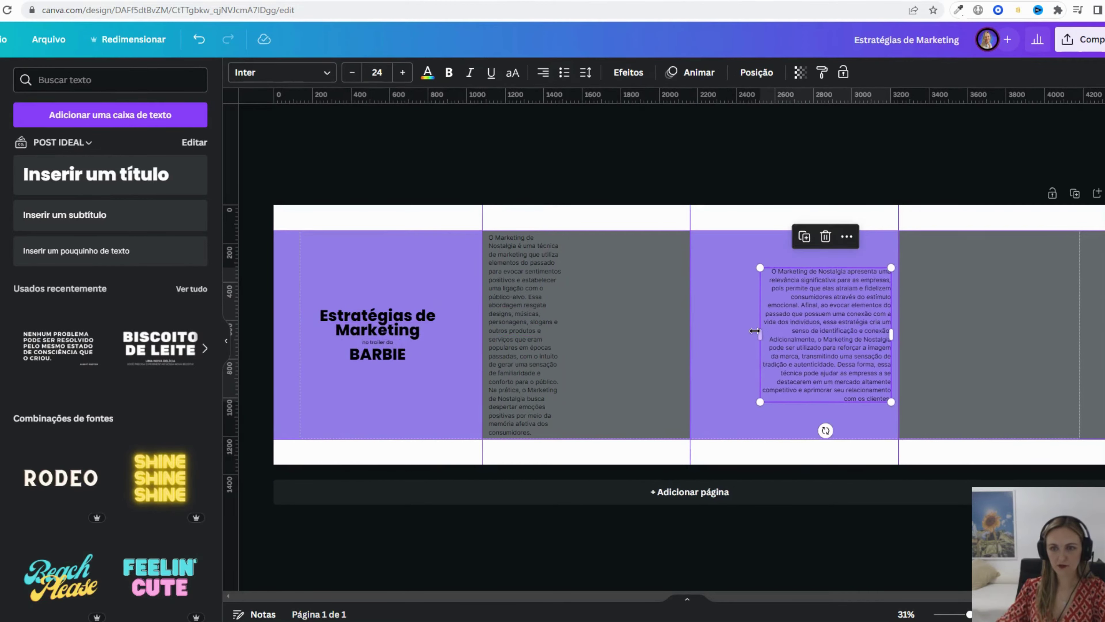
drag(769, 331, 776, 331)
drag(806, 331, 860, 274)
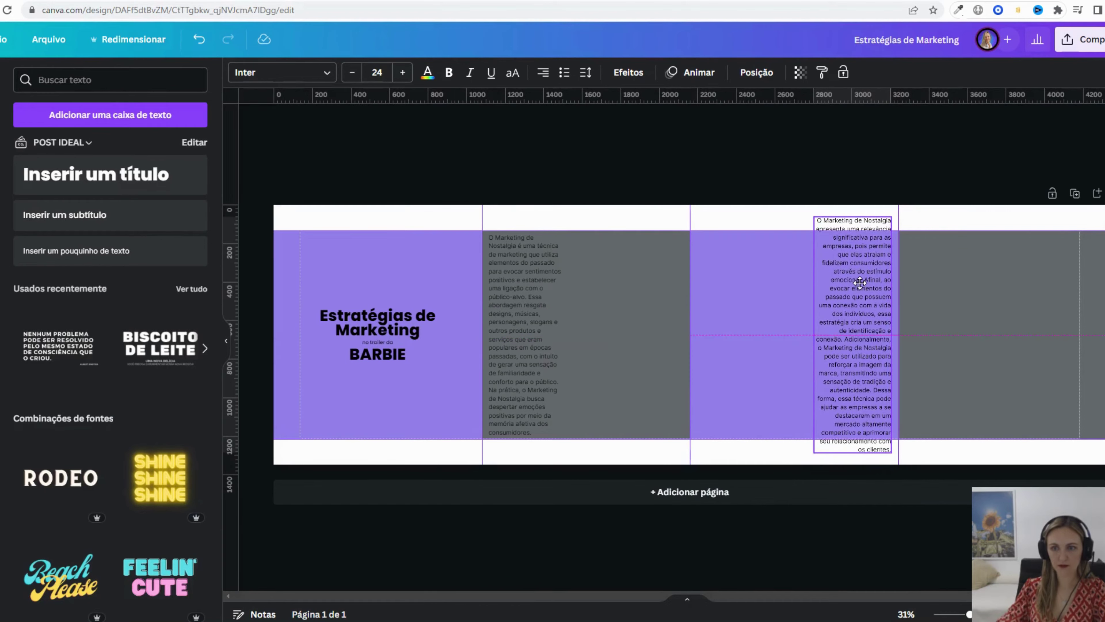
click(988, 239)
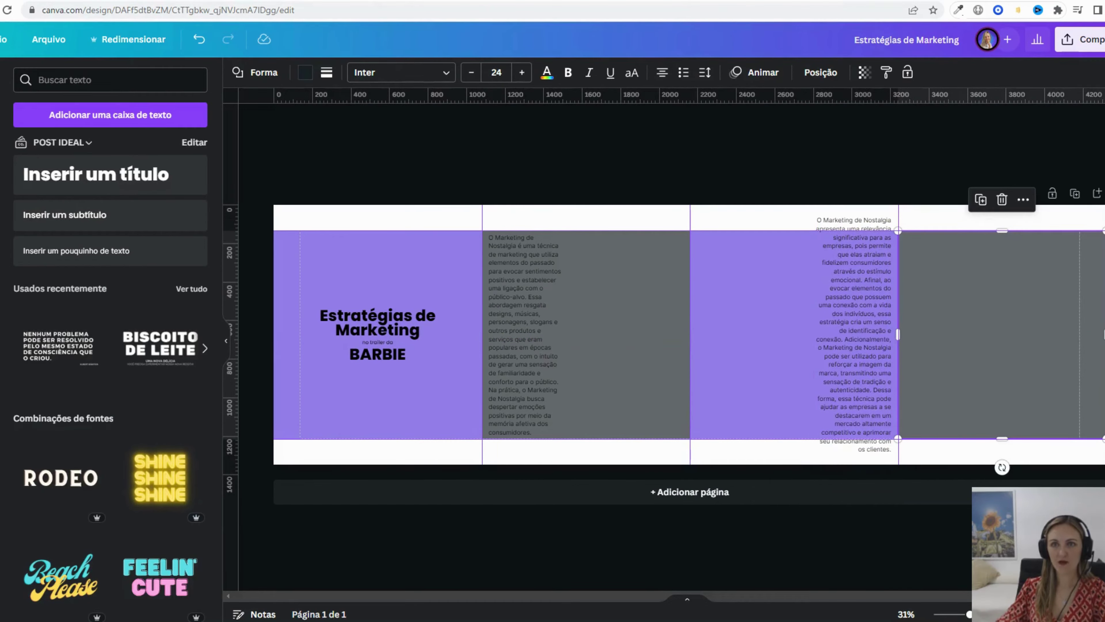
- Switch to the StartSe nostalgia marketing article and copy its "POR QUE IMPORTA?" heading with the paragraph below it
key(ctrl+Tab)
key(ctrl+Tab)
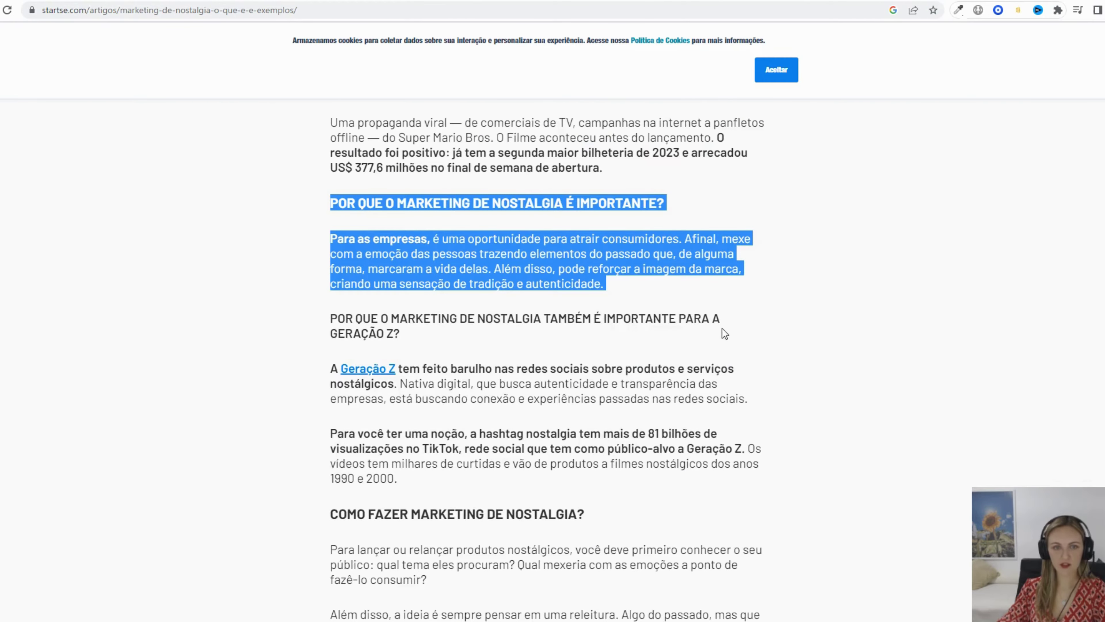
scroll(661, 321, down, 8)
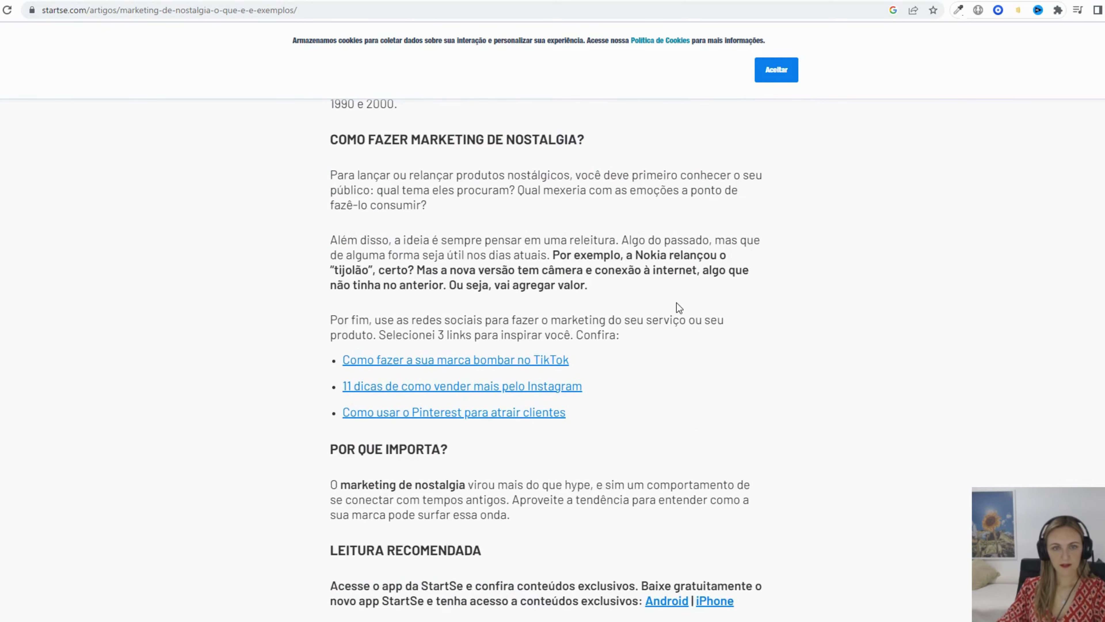
scroll(679, 302, down, 2)
scroll(679, 302, down, 4)
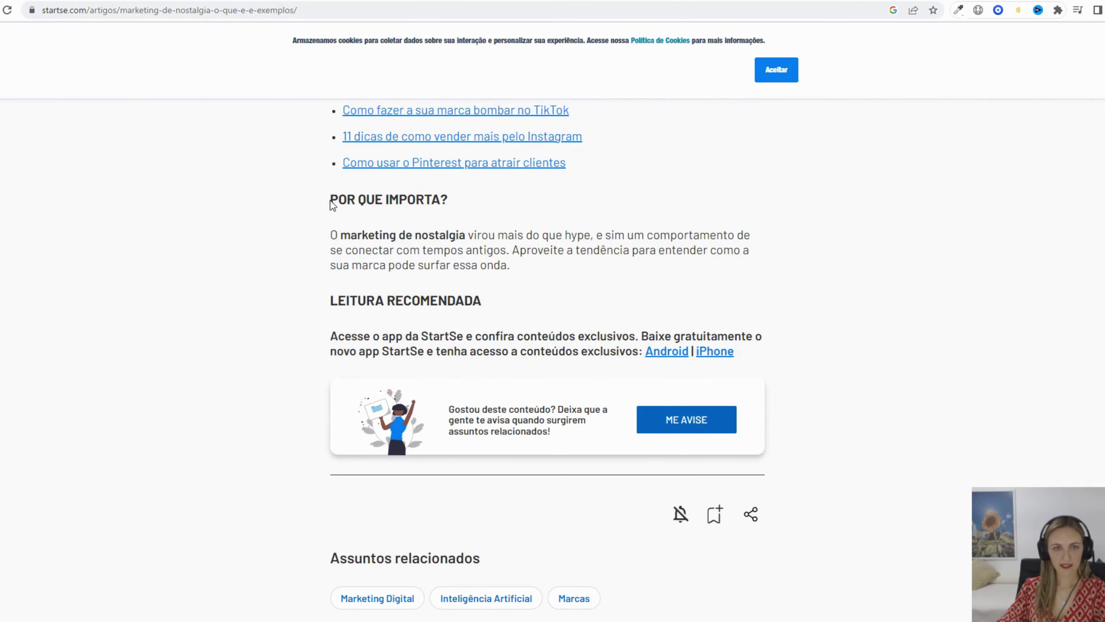
drag(330, 200, 518, 261)
key(ctrl+c)
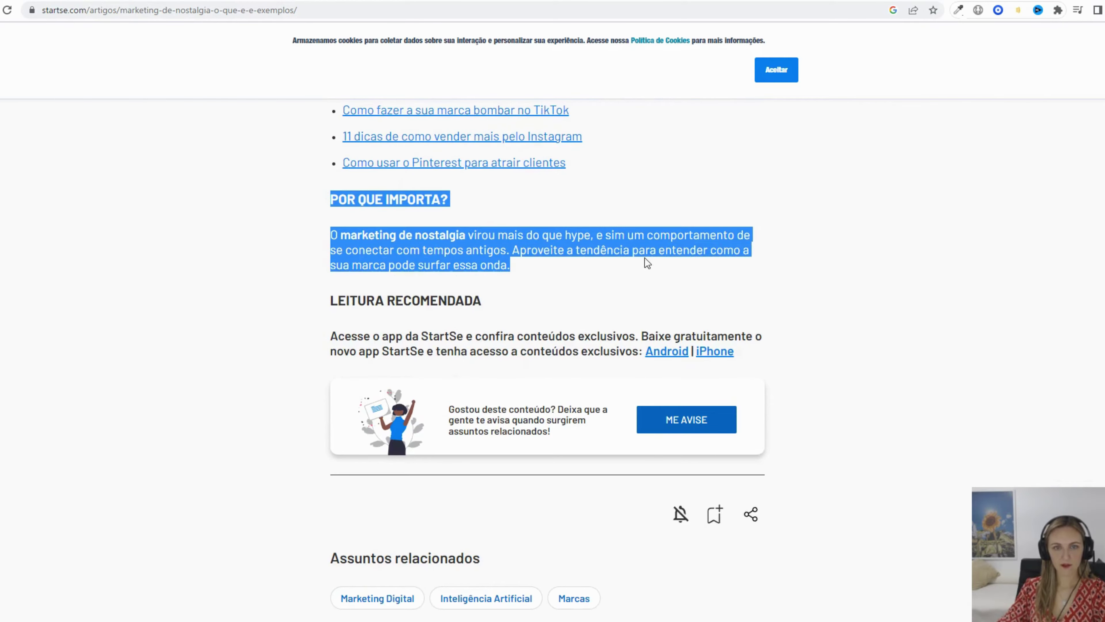
- Switch to ChatGPT and submit the prompt "recrie:" followed by the copied "POR QUE IMPORTA?" section
key(ctrl+Tab)
click(439, 577)
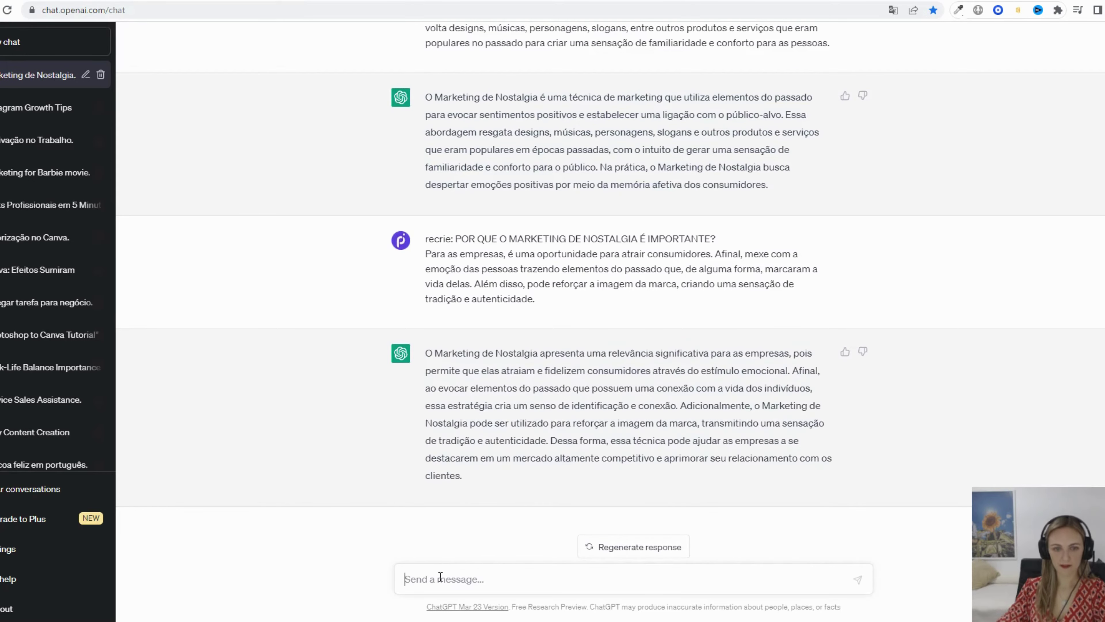
text(recrie:)
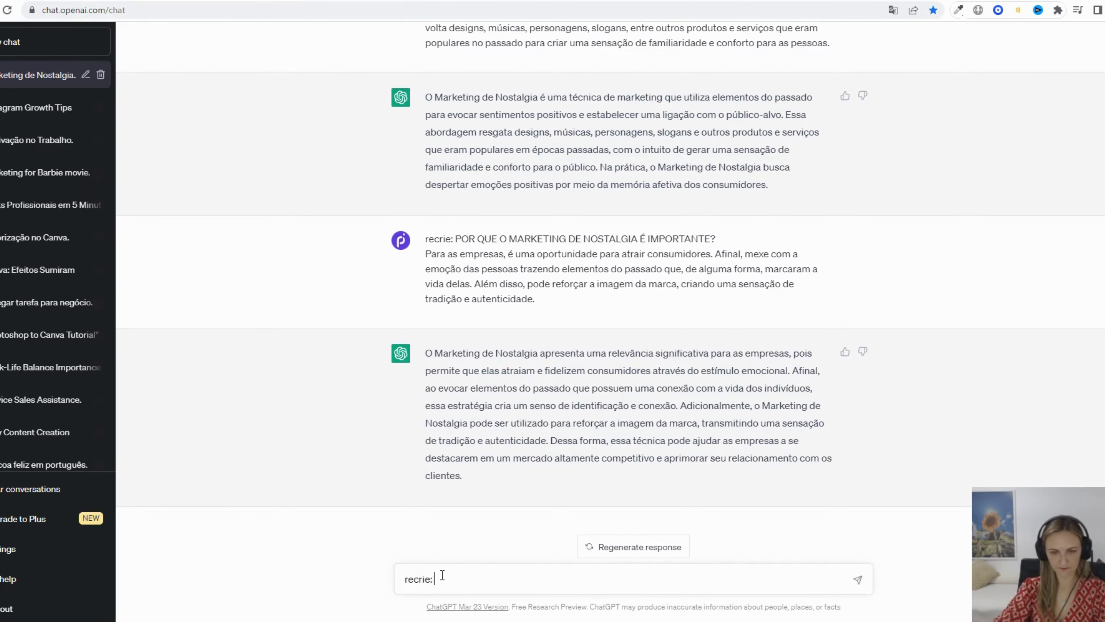
key(ctrl+v)
key(Return)
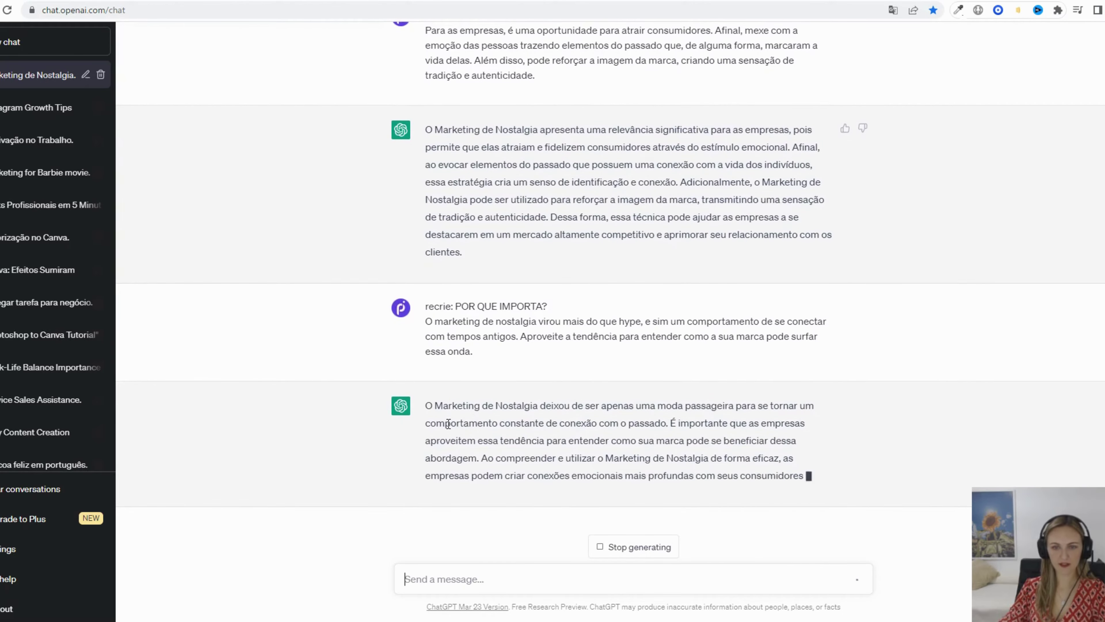
- Copy ChatGPT's rewritten paragraph on why nostalgia marketing matters and return to the Canva carousel design
key(ctrl+Tab)
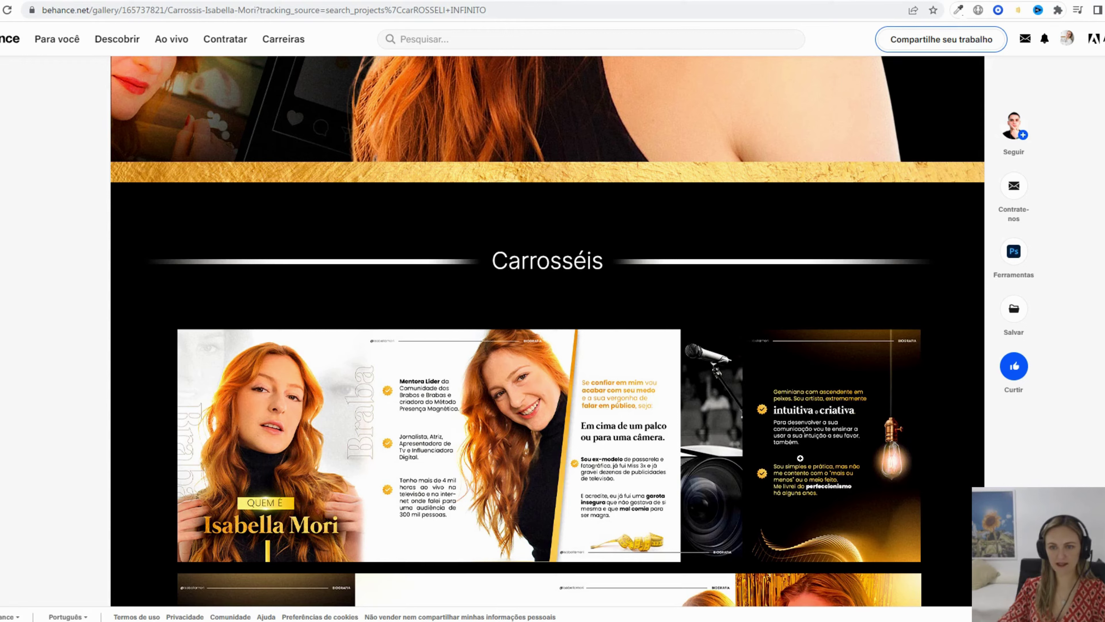
key(ctrl+Tab)
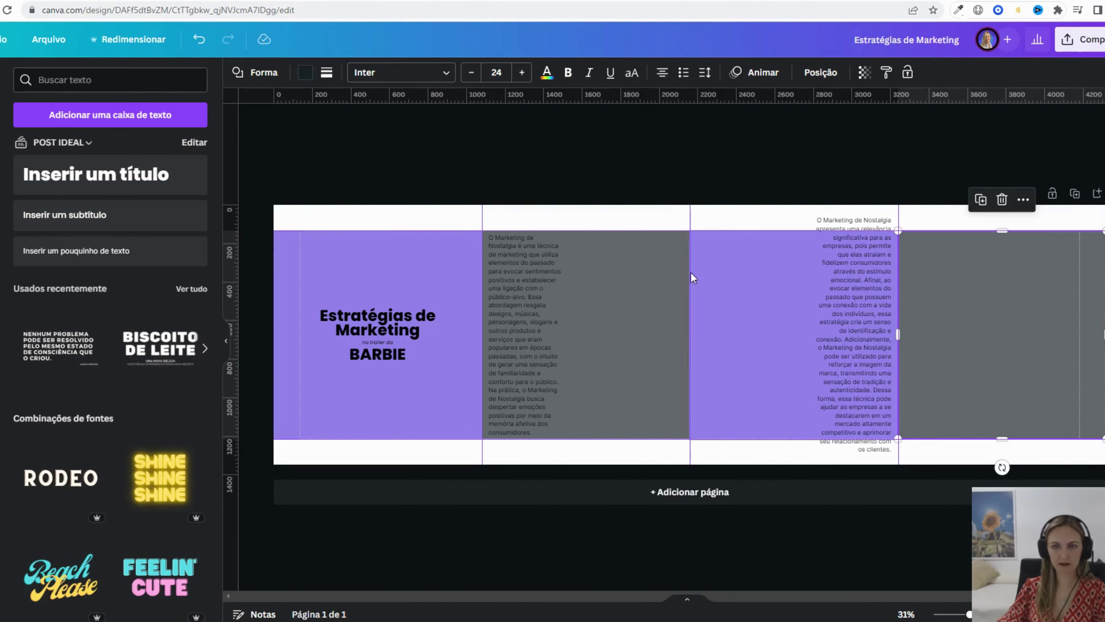
key(ctrl+Tab)
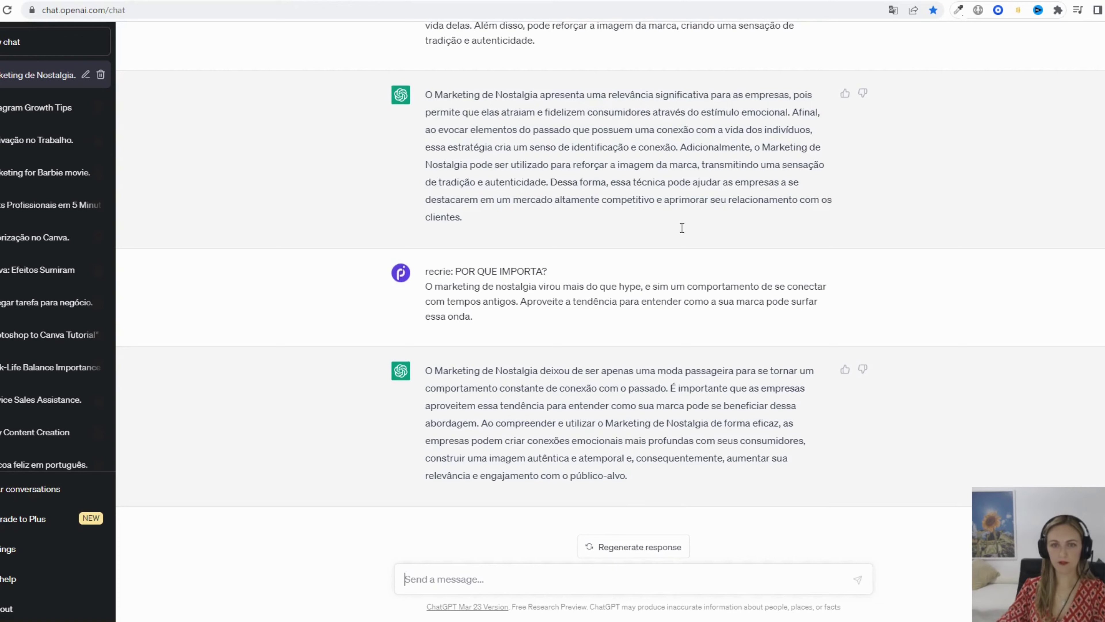
drag(647, 487, 419, 371)
key(ctrl+c)
key(ctrl+Tab)
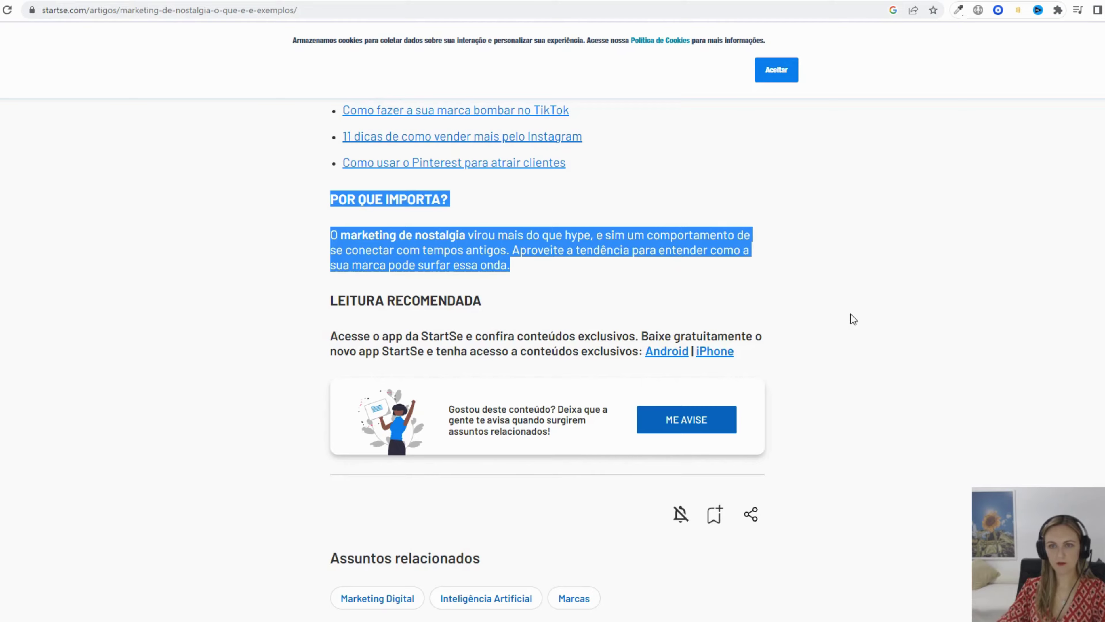
key(ctrl+Tab)
key(ctrl+shift+Tab)
key(ctrl+shift+Tab)
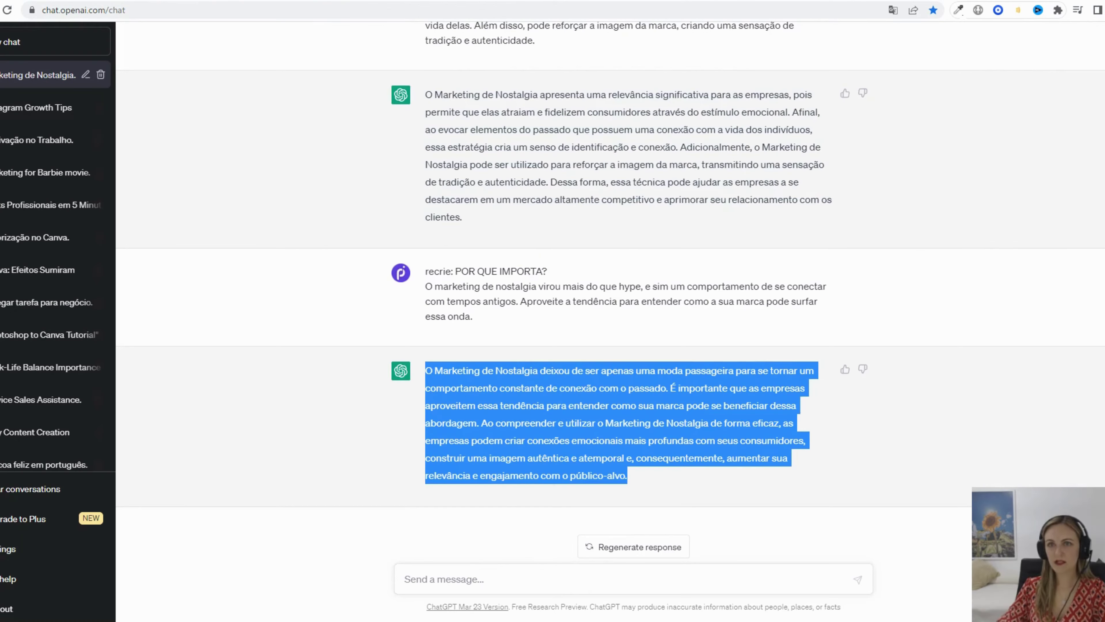
key(ctrl+shift+Tab)
- Try to paste the rewritten paragraph straight into the fourth section's gray square
double_click(937, 358)
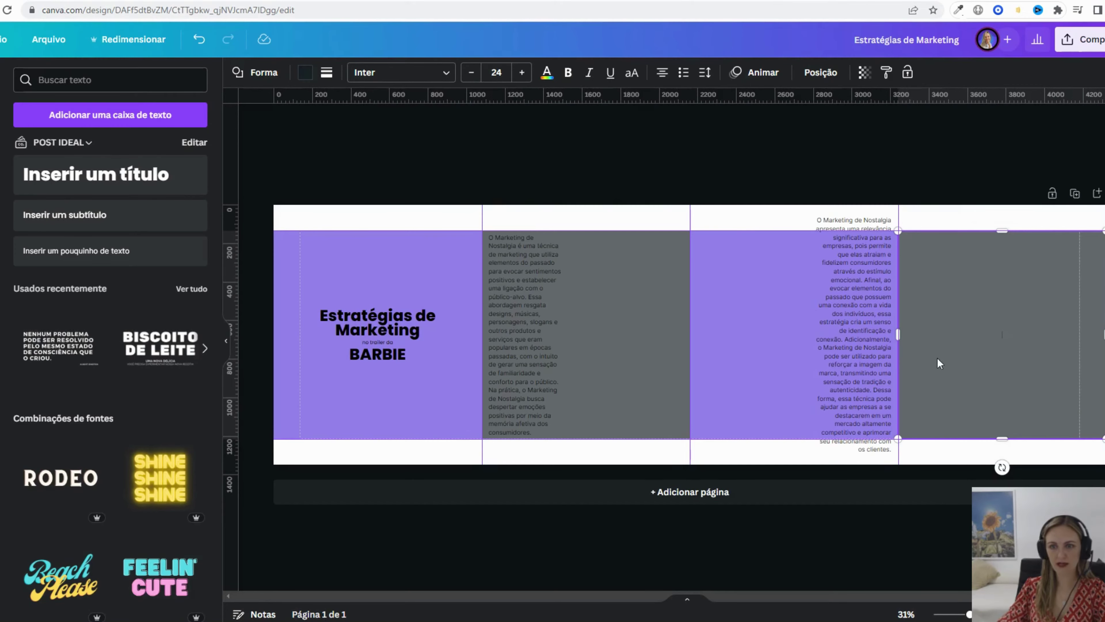
key(ctrl+v)
click(817, 271)
click(887, 151)
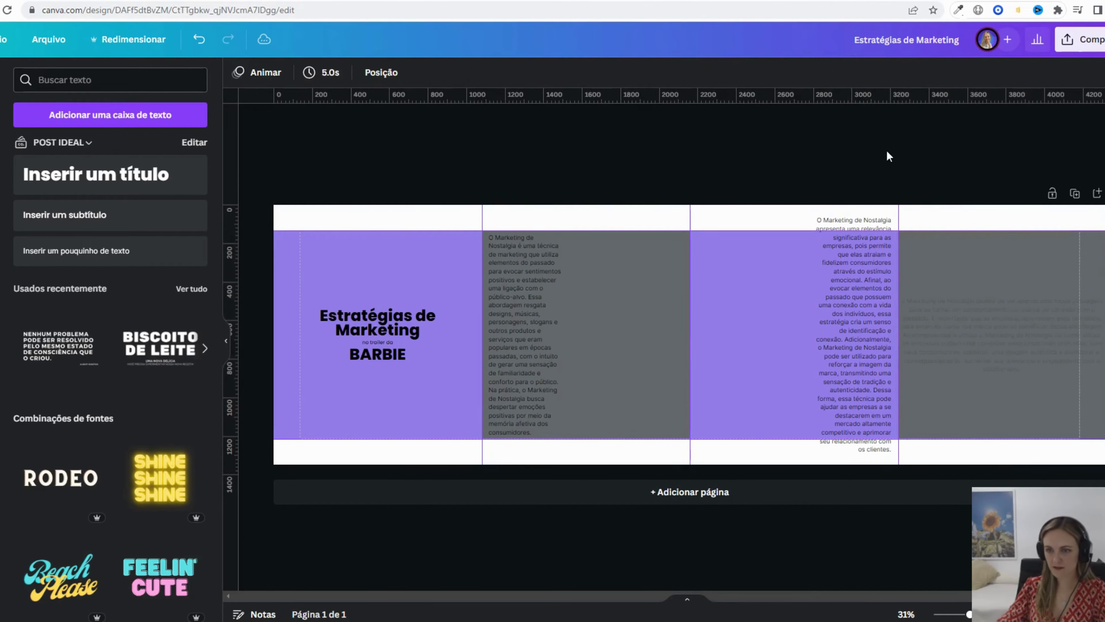
- Try sending the fourth section's gray square to the back to reach the pasted paragraph
click(1066, 339)
click(826, 72)
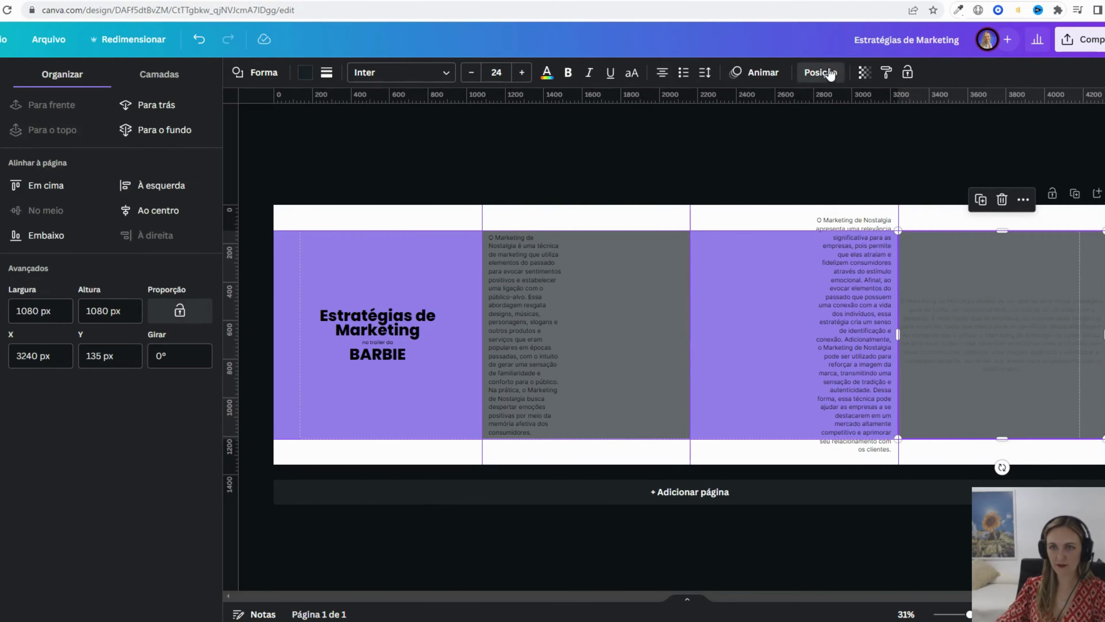
click(160, 113)
click(821, 72)
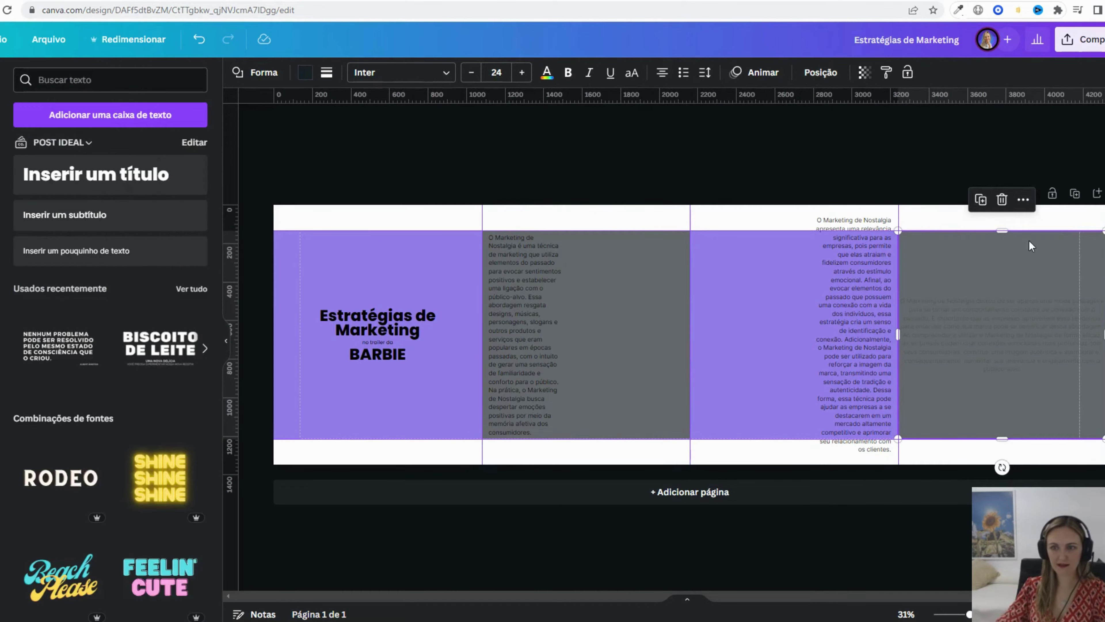
click(815, 73)
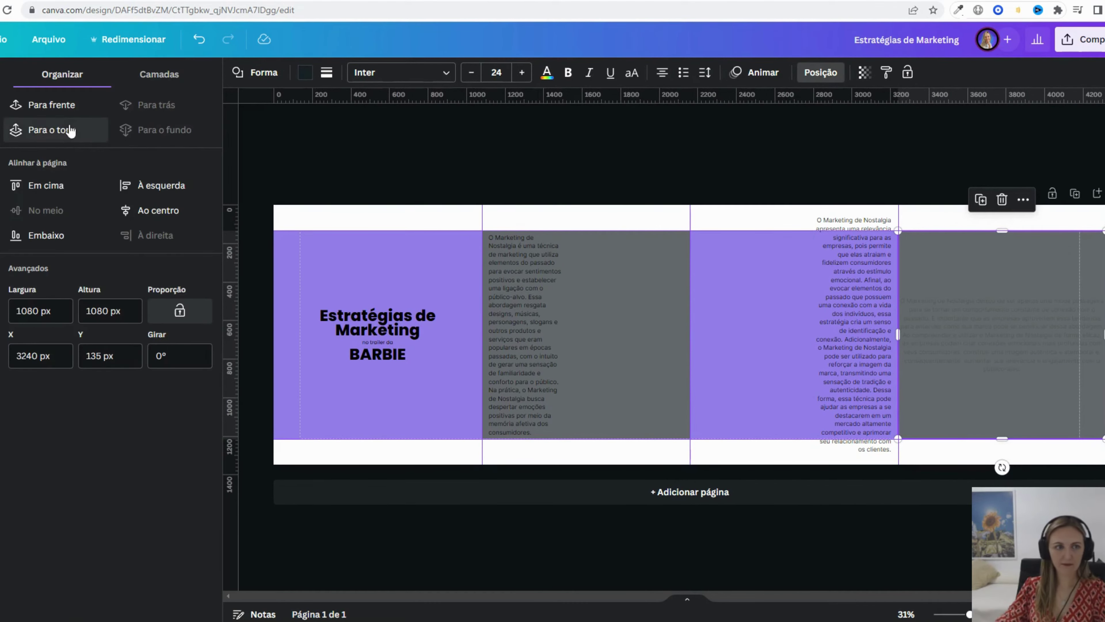
click(821, 72)
click(1023, 331)
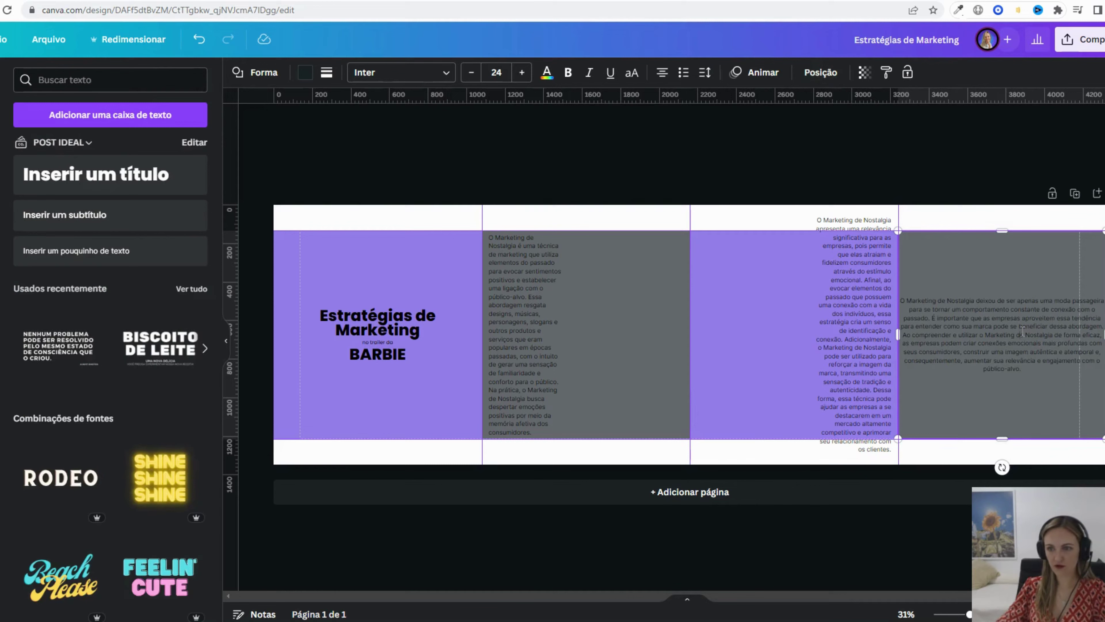
- Try to move the pasted paragraph separately from the gray square, undo the moves and remove the text from the square
click(998, 161)
click(1037, 333)
click(1039, 170)
drag(1029, 307, 871, 274)
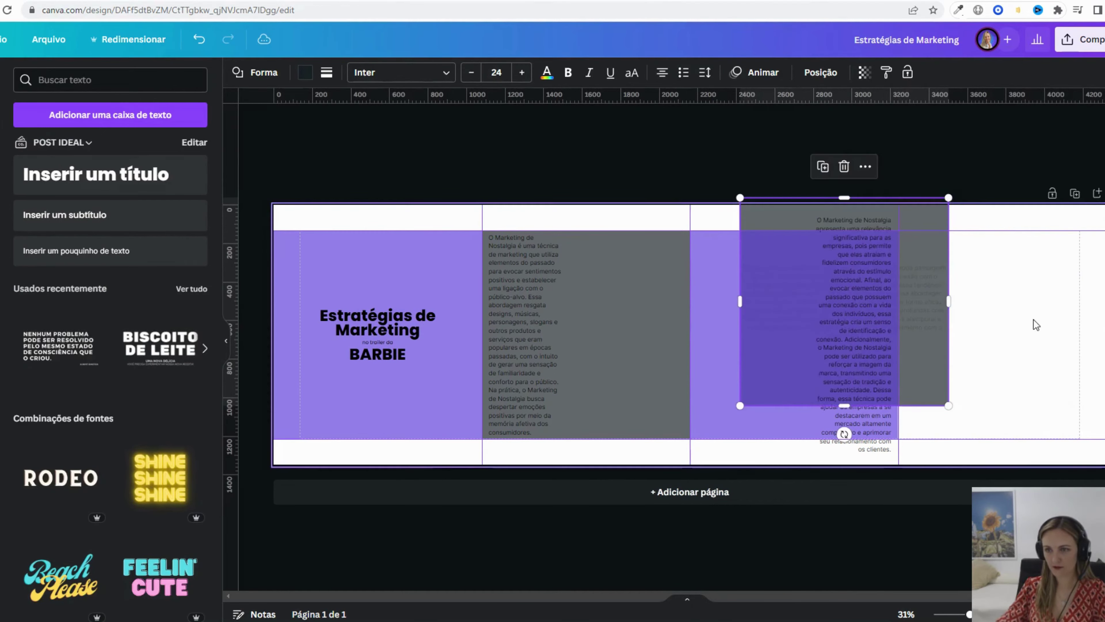
key(ctrl+z)
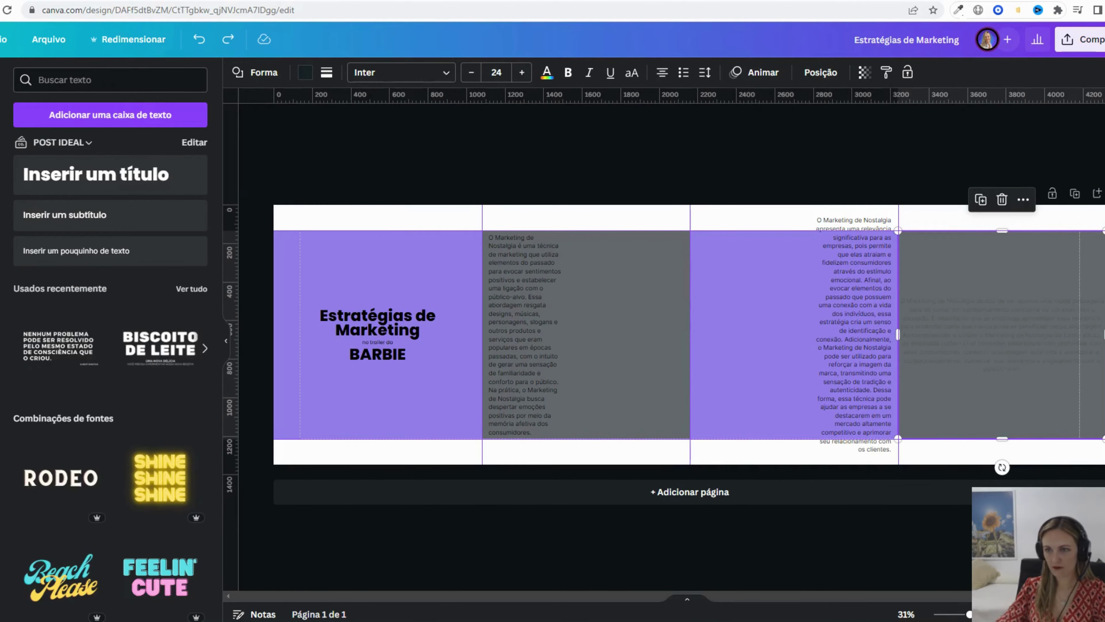
click(1031, 174)
drag(1021, 321, 991, 309)
key(ctrl+z)
right_click(1033, 329)
click(1097, 268)
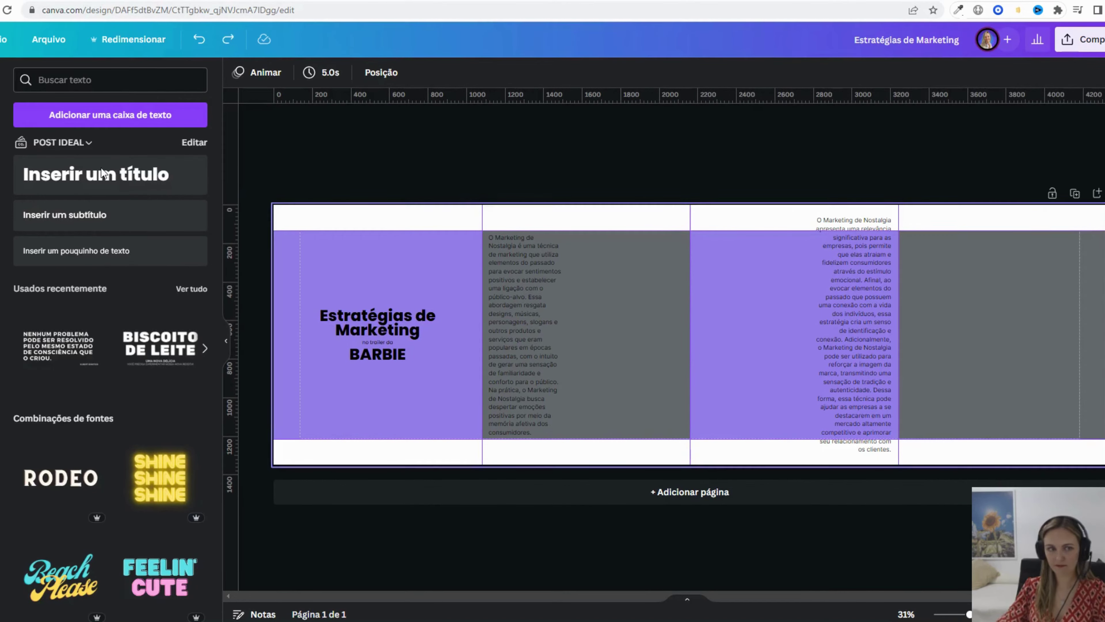
- Add a body text box containing the copied ChatGPT paragraph and narrow it to about 820 px
click(76, 250)
text(O Marketing de Nostalgia deixou de ser apenas uma moda passageira para se tornar um comportamento constante de conexão com o passado. É importante que as empresas aproveitem essa tendência para entender como sua marca pode se beneficiar dessa abordagem. Ao compreender e utilizar o Marketing de Nostalgia de forma eficaz, as empresas podem criar conexões emocionais mais profundas com seus consumidores, construir uma imagem autêntica e atemporal e, consequentemente, aumentar sua relevância e engajamento com o público-alvo.)
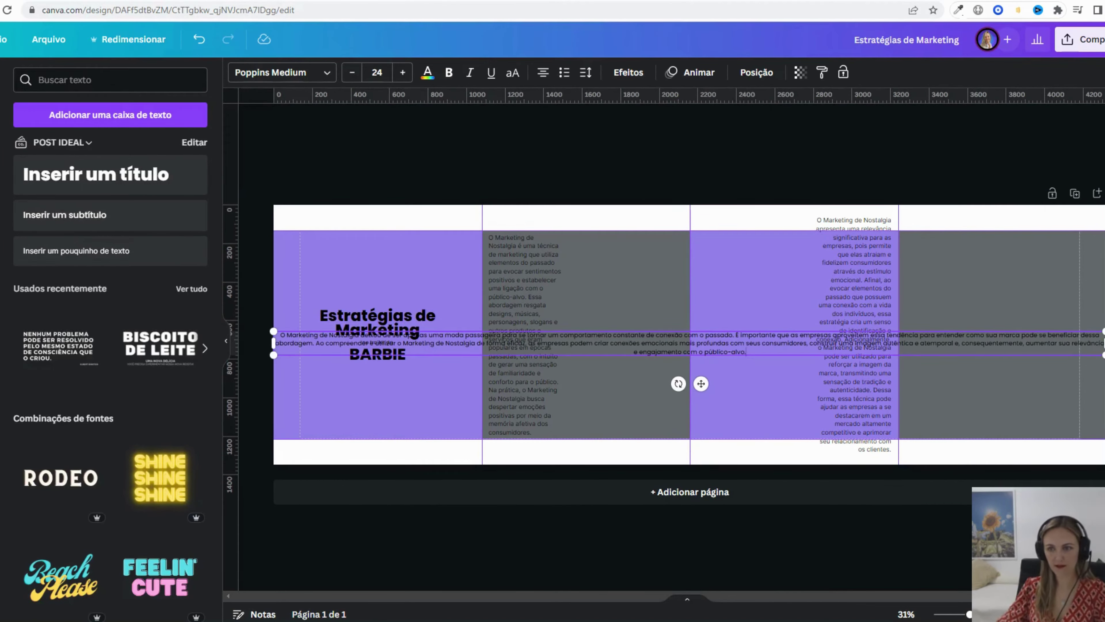
drag(1058, 338, 432, 335)
click(1100, 337)
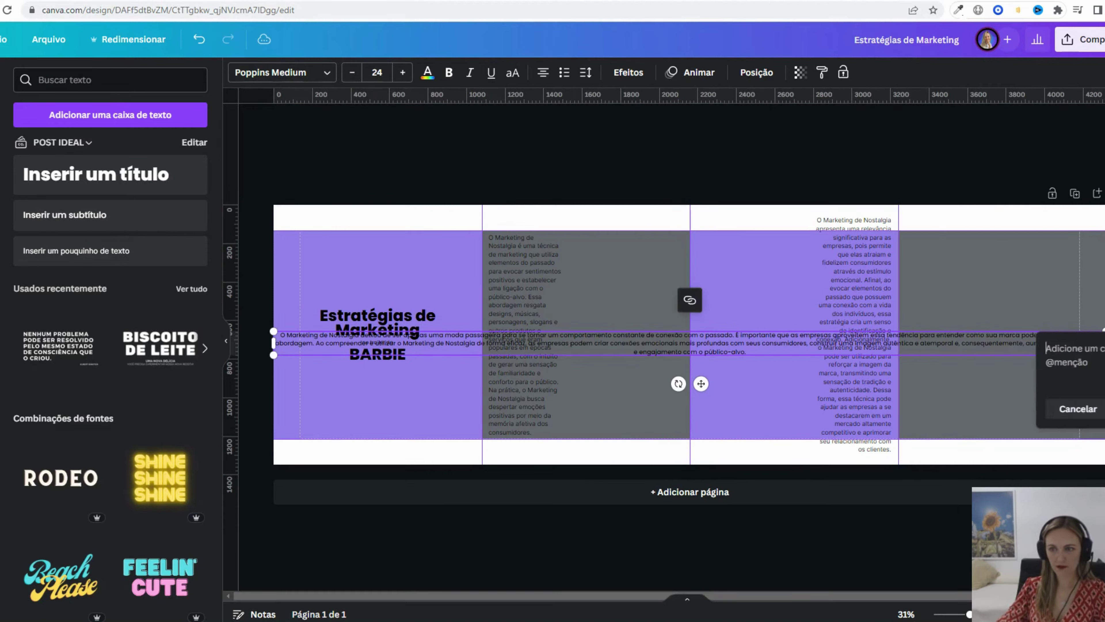
click(791, 330)
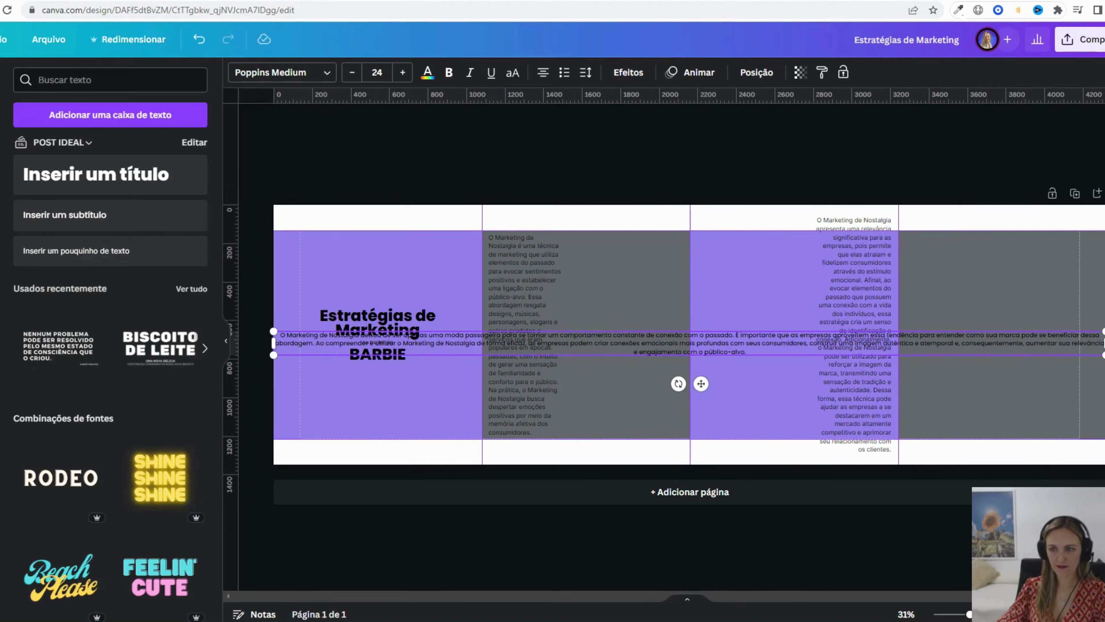
drag(1103, 343, 437, 351)
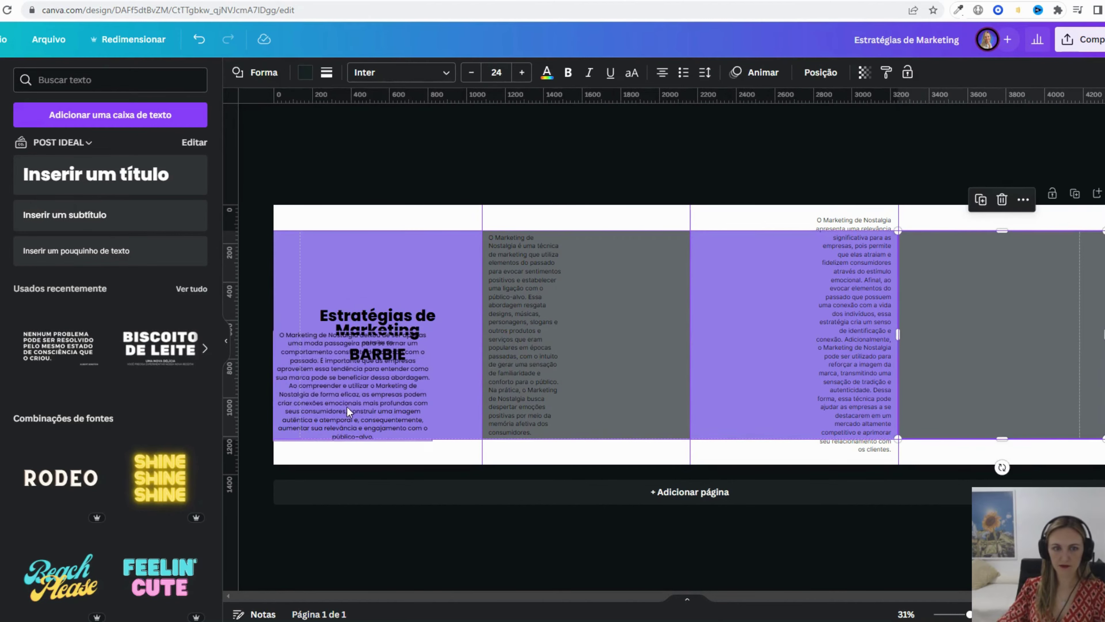
- Move the new paragraph into the fourth section's gray square, narrow it to about 750 px and center it in the square
drag(347, 406, 991, 367)
drag(1081, 344, 1068, 345)
click(993, 275)
drag(997, 328, 1001, 324)
drag(969, 614, 999, 614)
drag(730, 597, 983, 585)
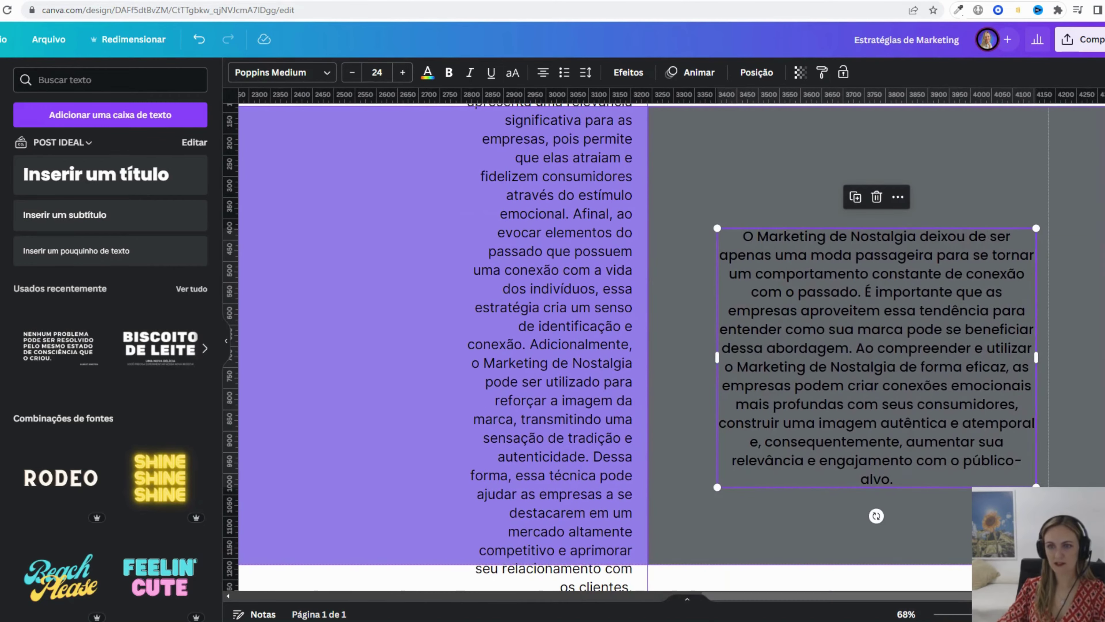
drag(923, 301, 922, 295)
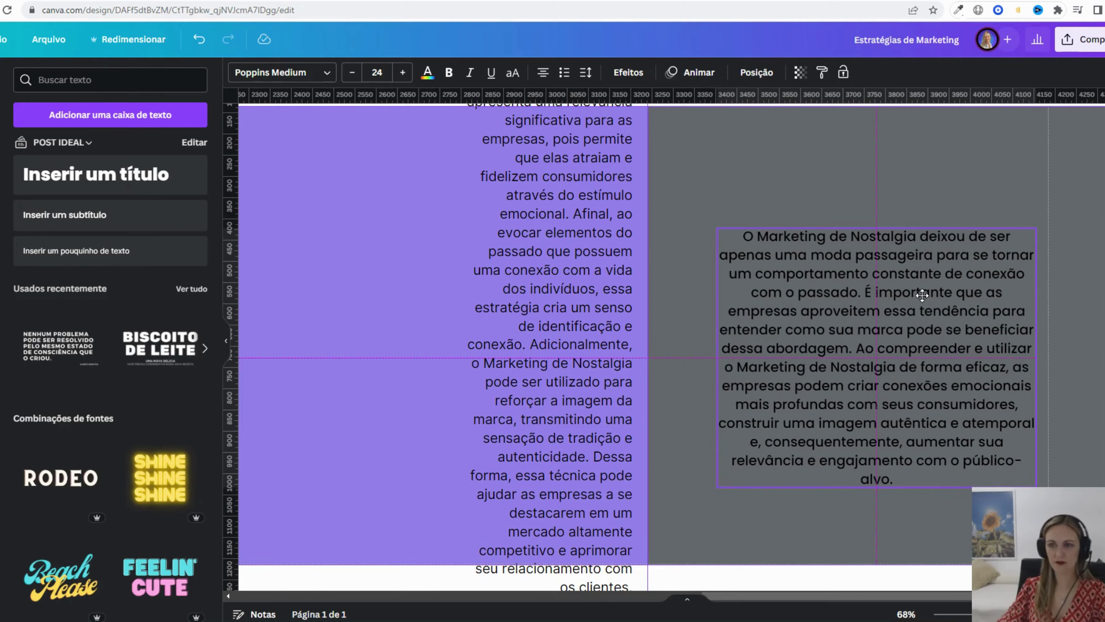
drag(922, 295, 922, 296)
click(981, 154)
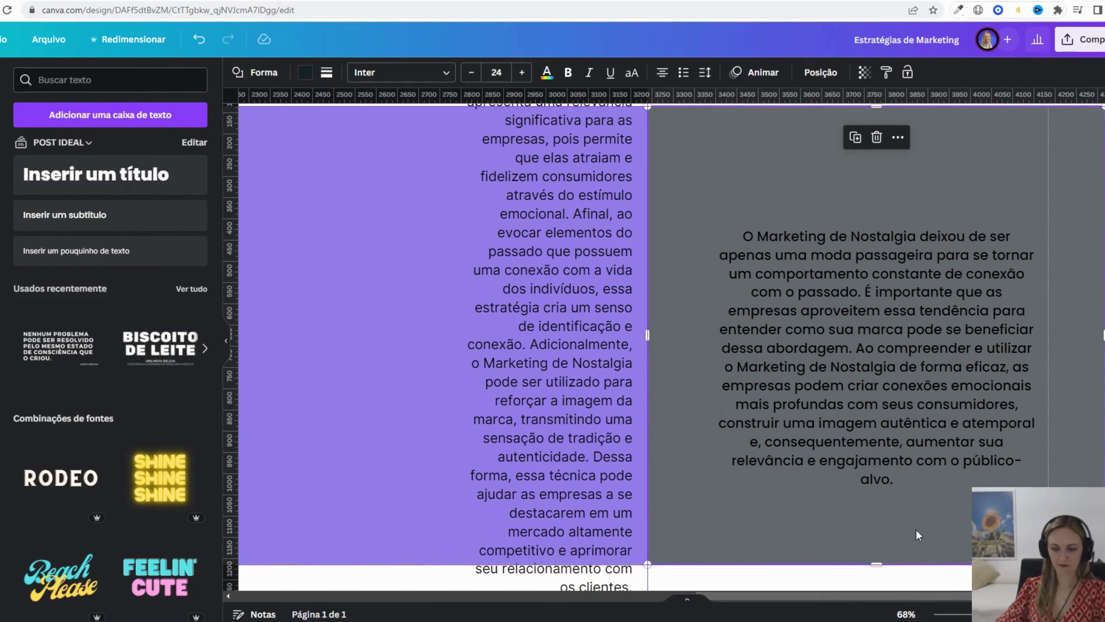
drag(1009, 614, 850, 595)
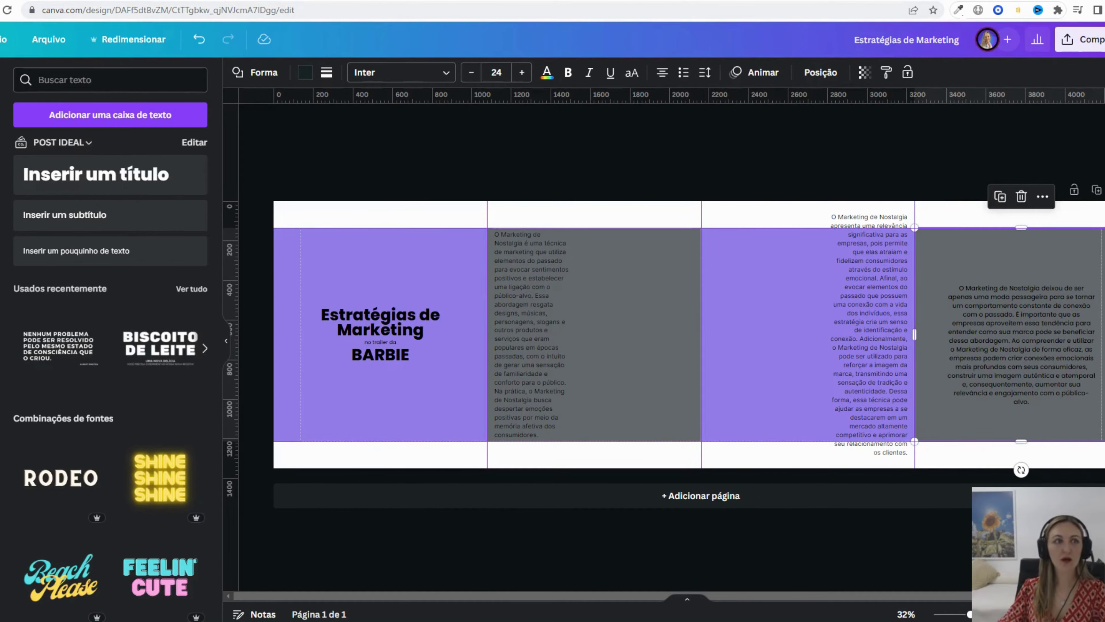
- Switch to Lexica and examine the "barbie movie" results for images that suit the carousel
key(ctrl+Tab)
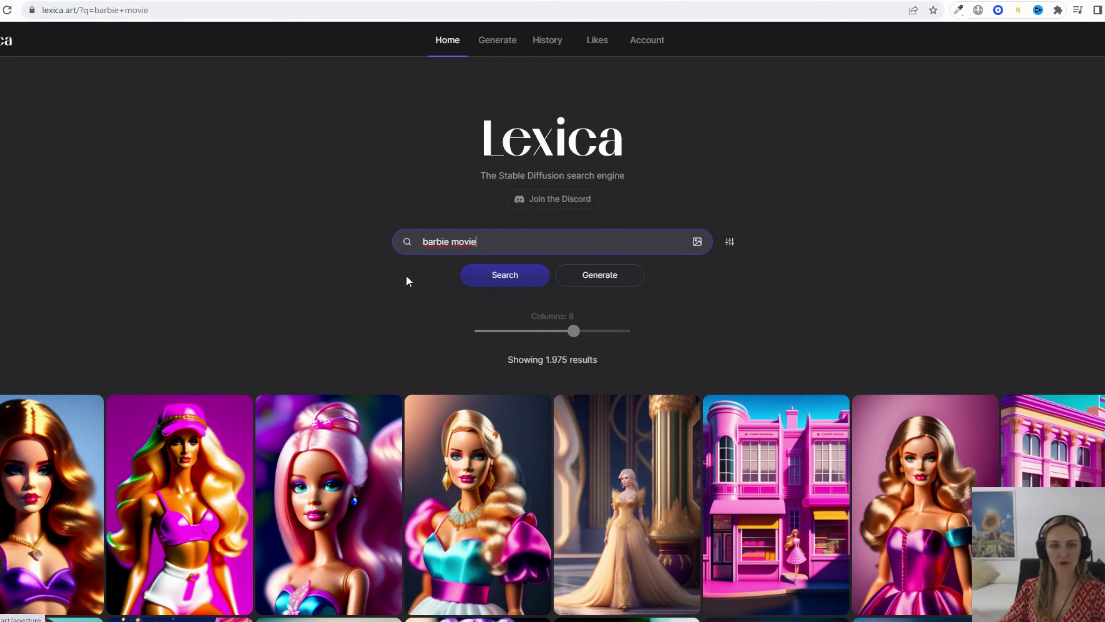
scroll(745, 305, down, 5)
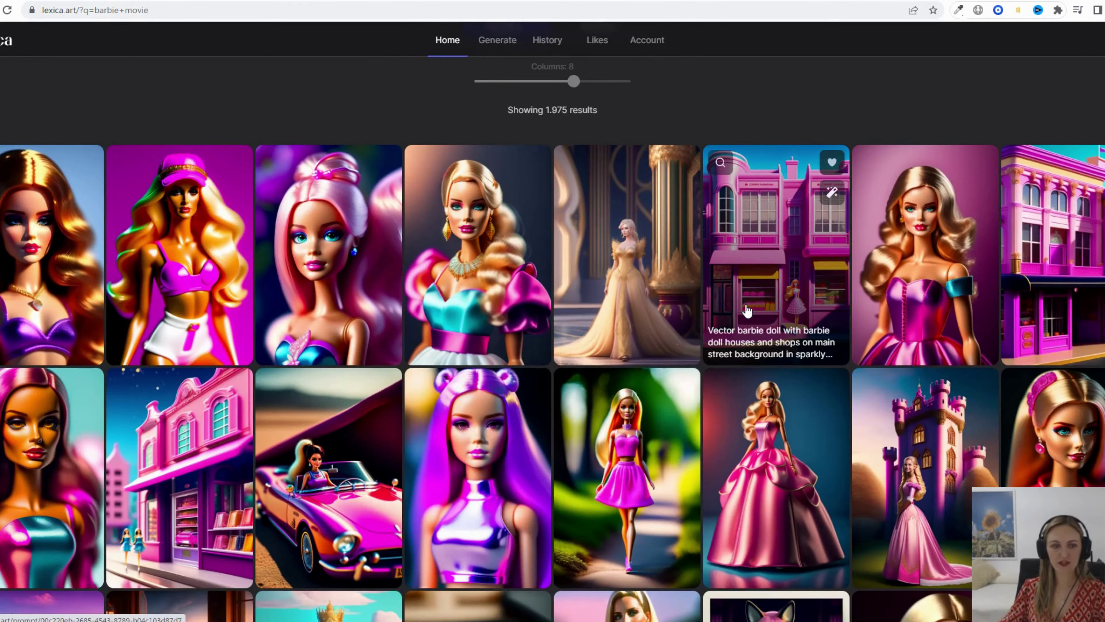
scroll(746, 310, down, 5)
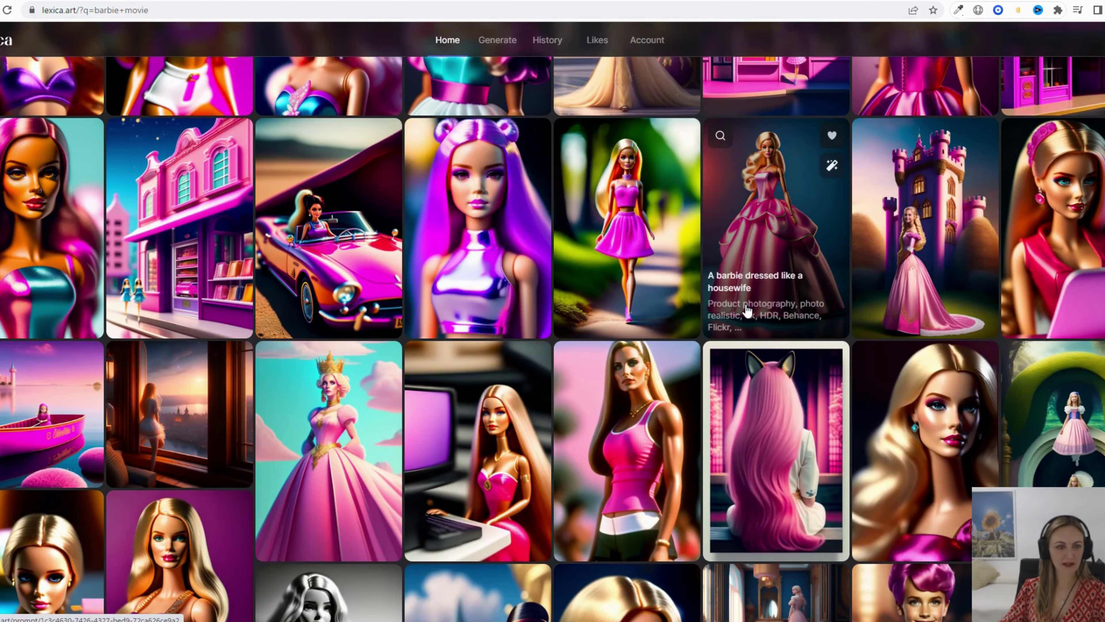
scroll(747, 310, down, 5)
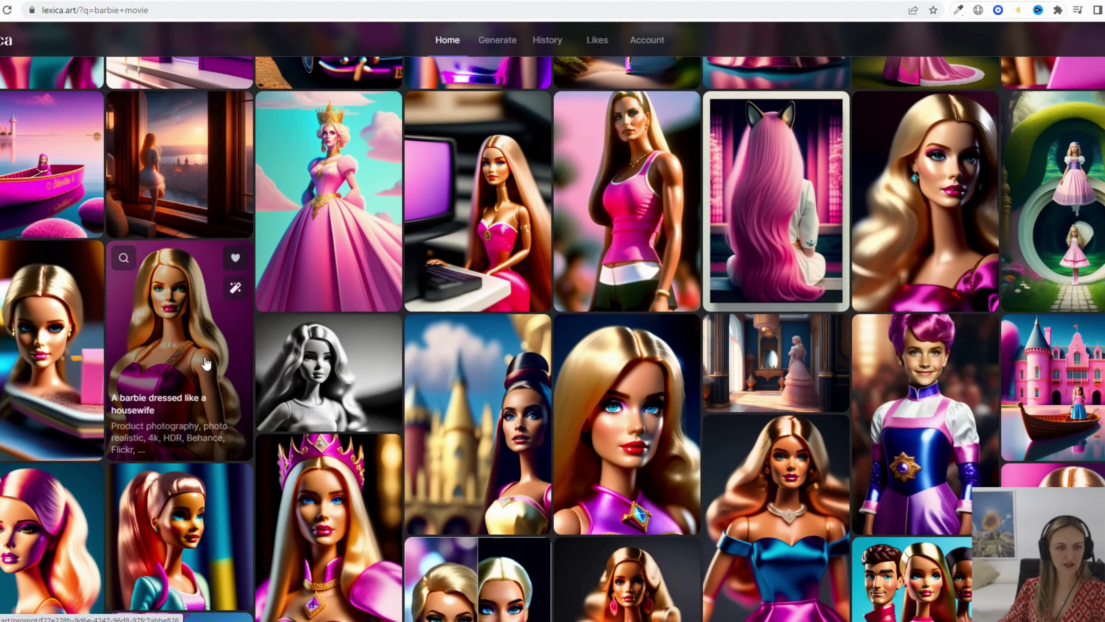
scroll(758, 309, down, 4)
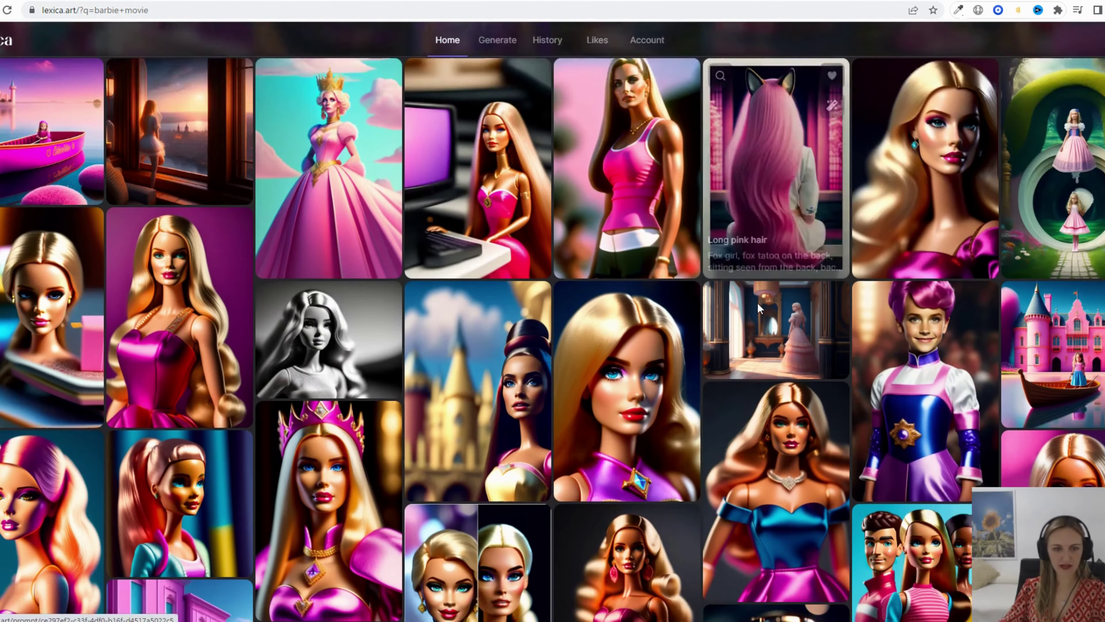
scroll(758, 309, down, 5)
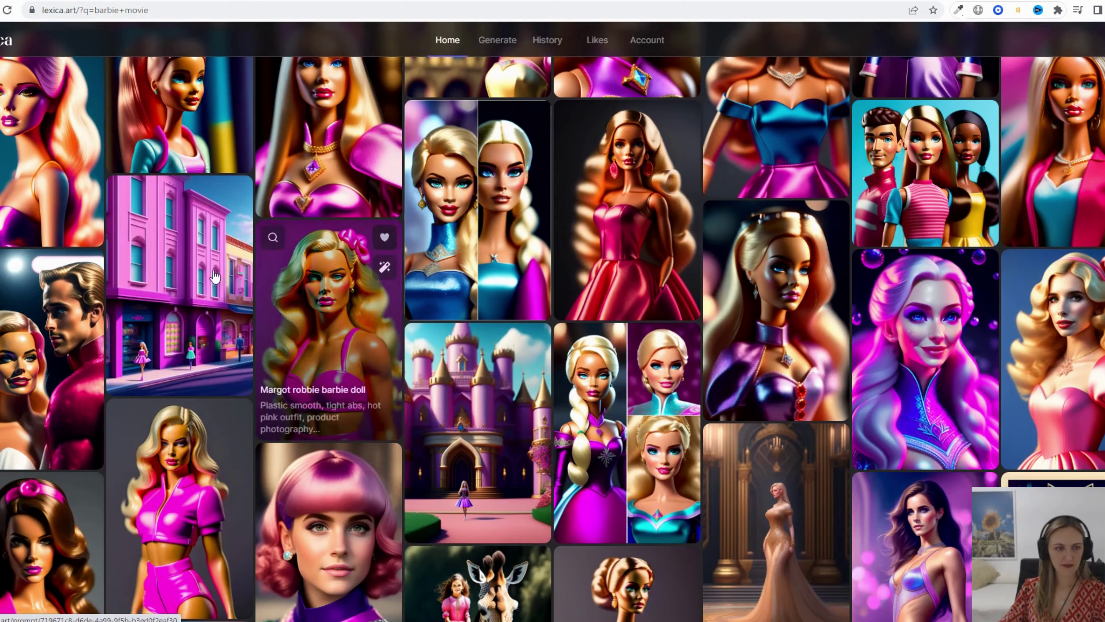
scroll(826, 310, down, 6)
scroll(831, 311, down, 7)
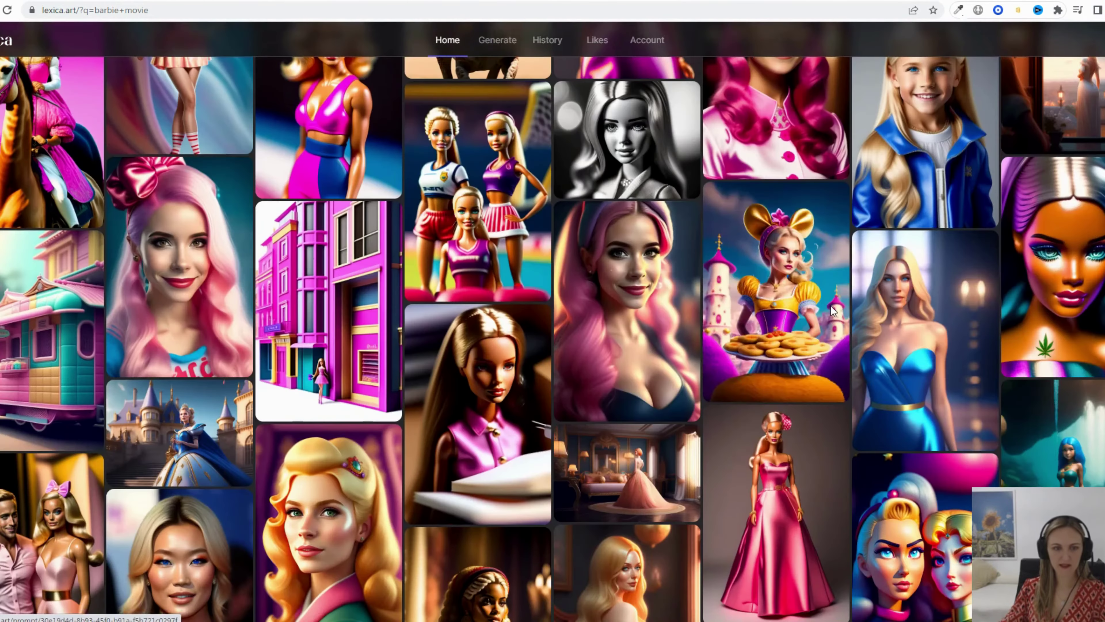
scroll(831, 307, down, 5)
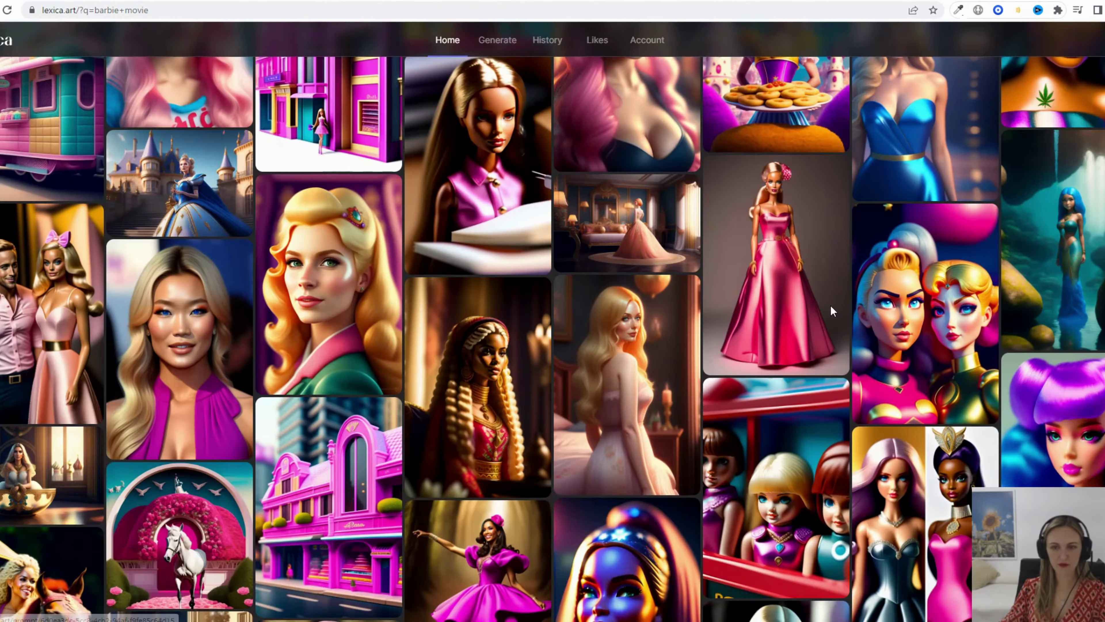
scroll(831, 306, down, 4)
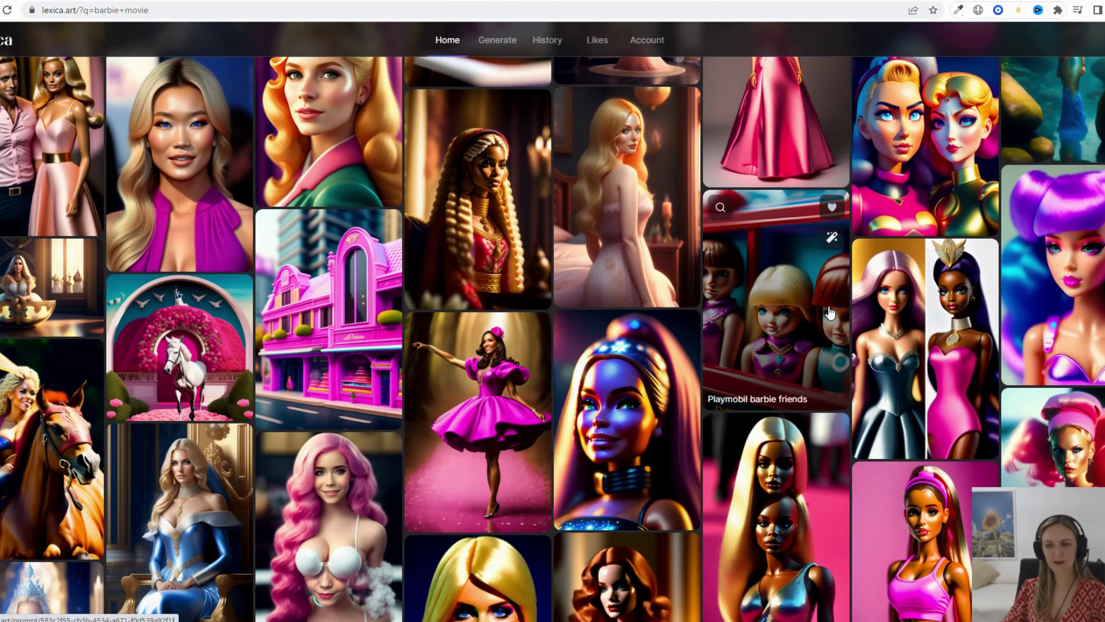
scroll(830, 312, down, 4)
scroll(830, 312, down, 3)
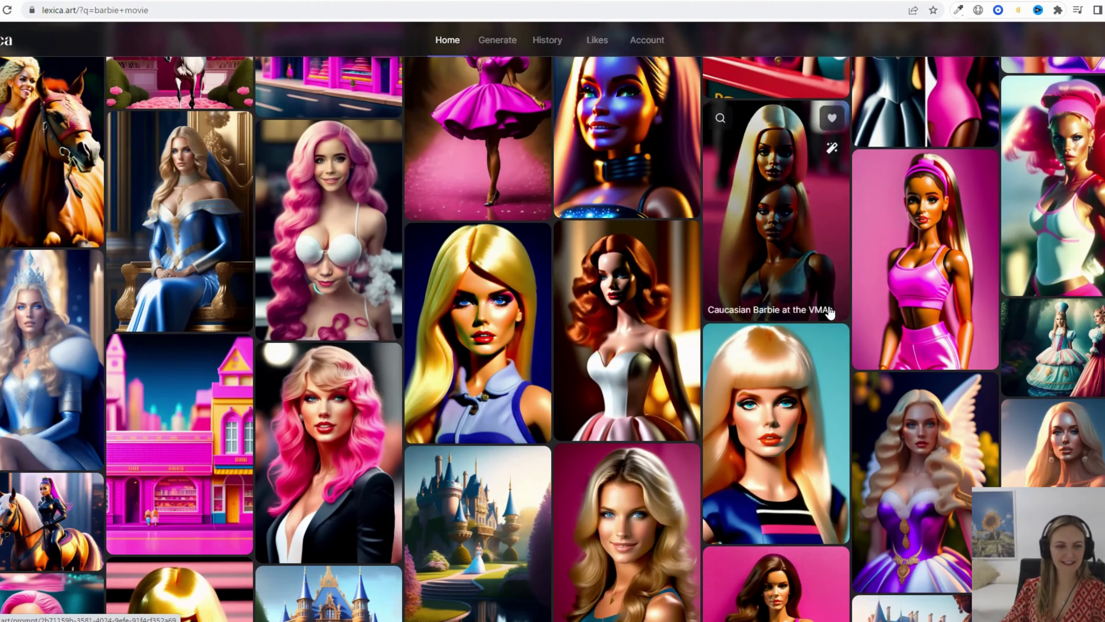
scroll(829, 313, down, 6)
scroll(830, 313, down, 6)
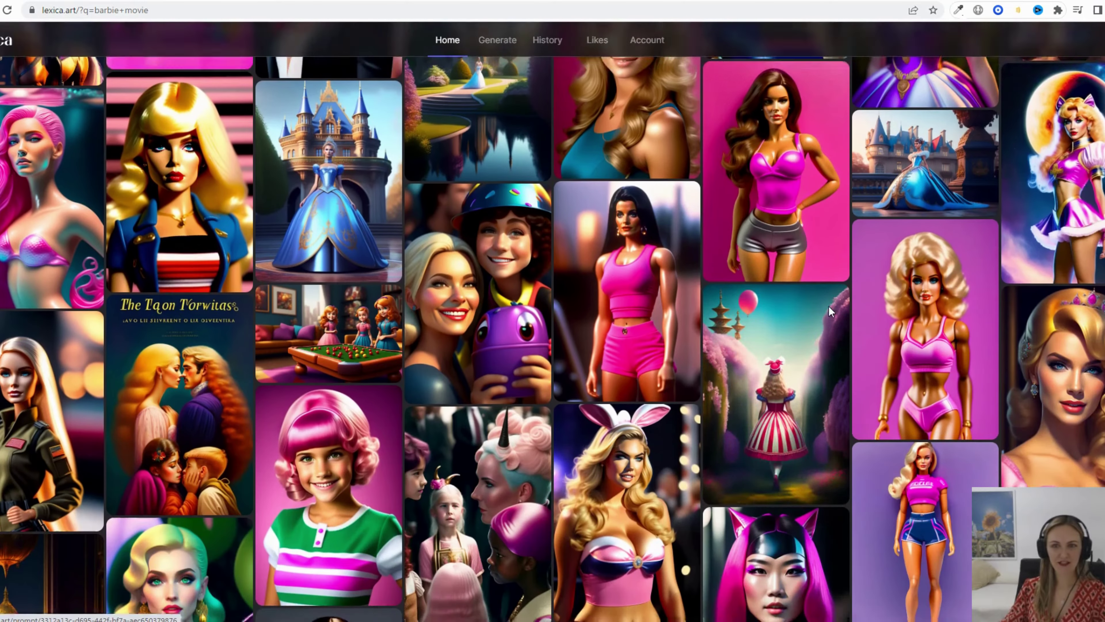
scroll(737, 348, down, 3)
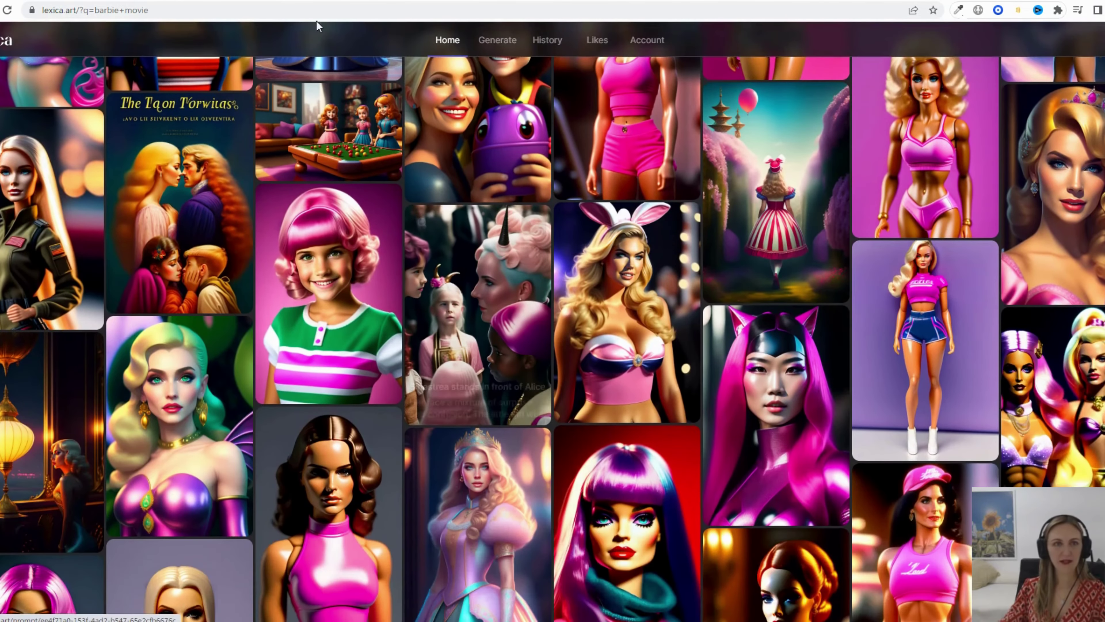
- Save the image of the long-haired blonde Barbie in a magenta dress from the "barbie dressed like a housewife" prompt page
click(64, 1)
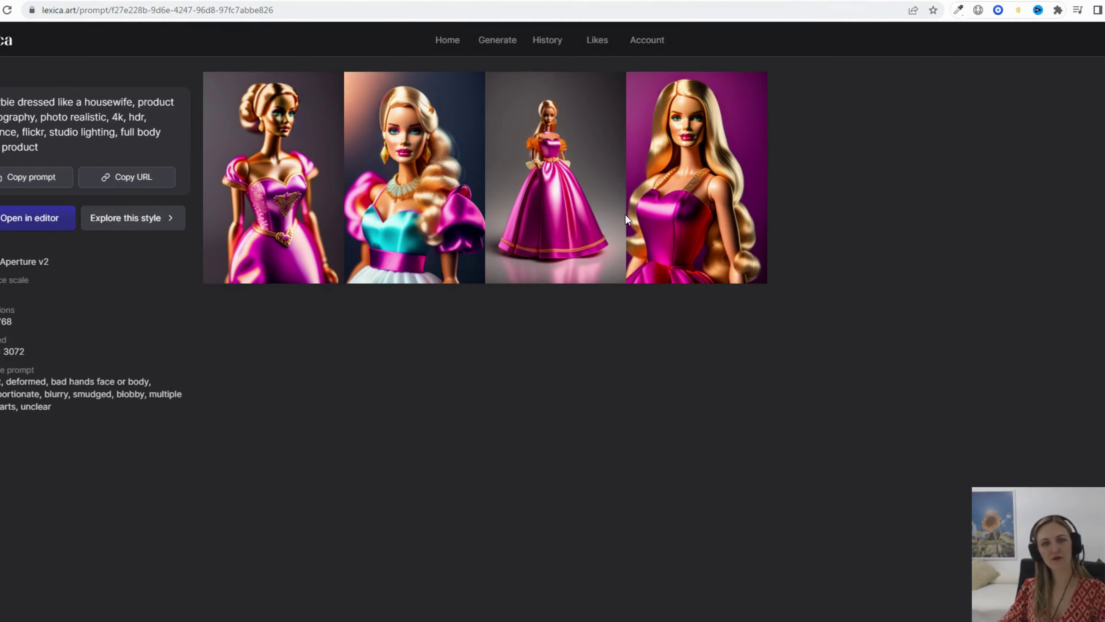
click(668, 156)
right_click(516, 222)
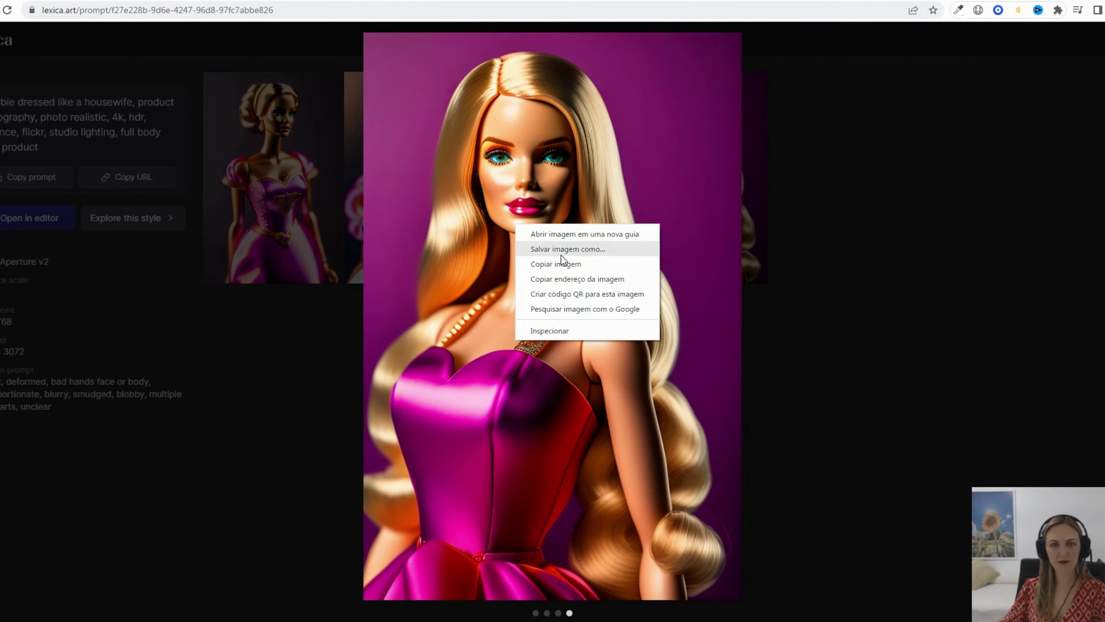
click(558, 251)
key(Return)
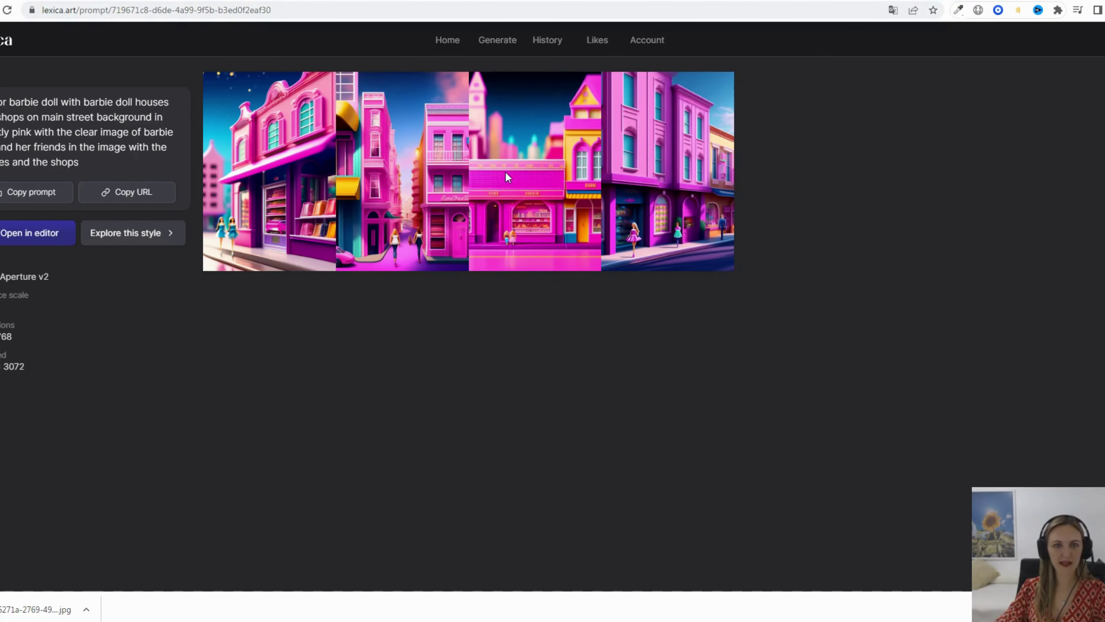
- Save the third doll-street image, showing the pink shop front beside the yellow house, and close its enlarged view
click(563, 170)
right_click(624, 232)
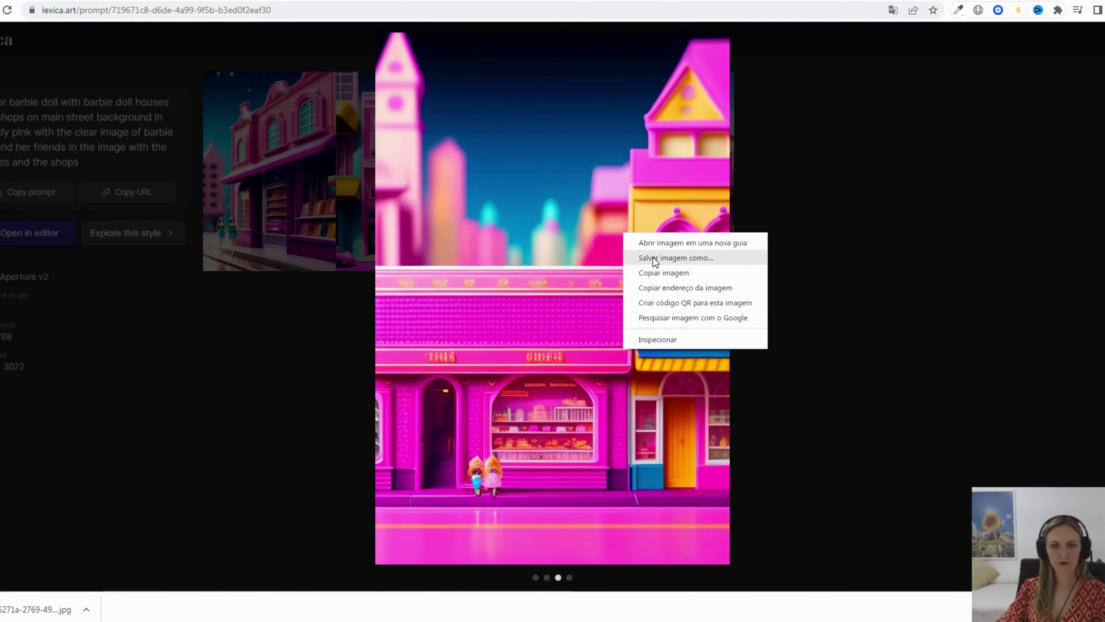
click(668, 258)
key(Return)
click(668, 257)
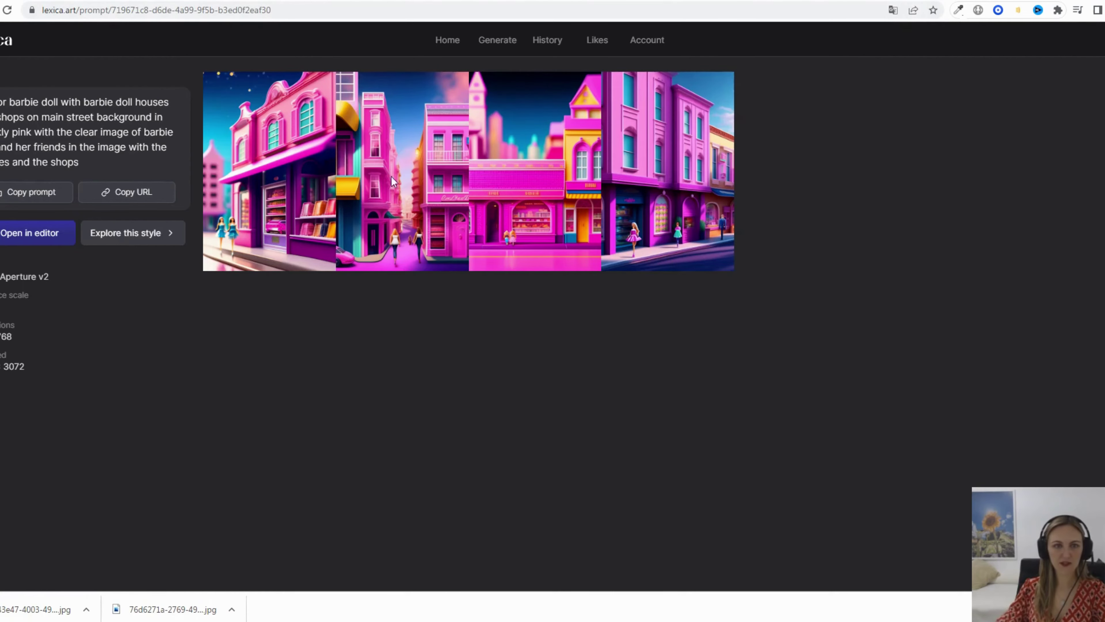
- Save the second doll-street image, showing two women walking between pink buildings, and close its enlarged view
click(375, 142)
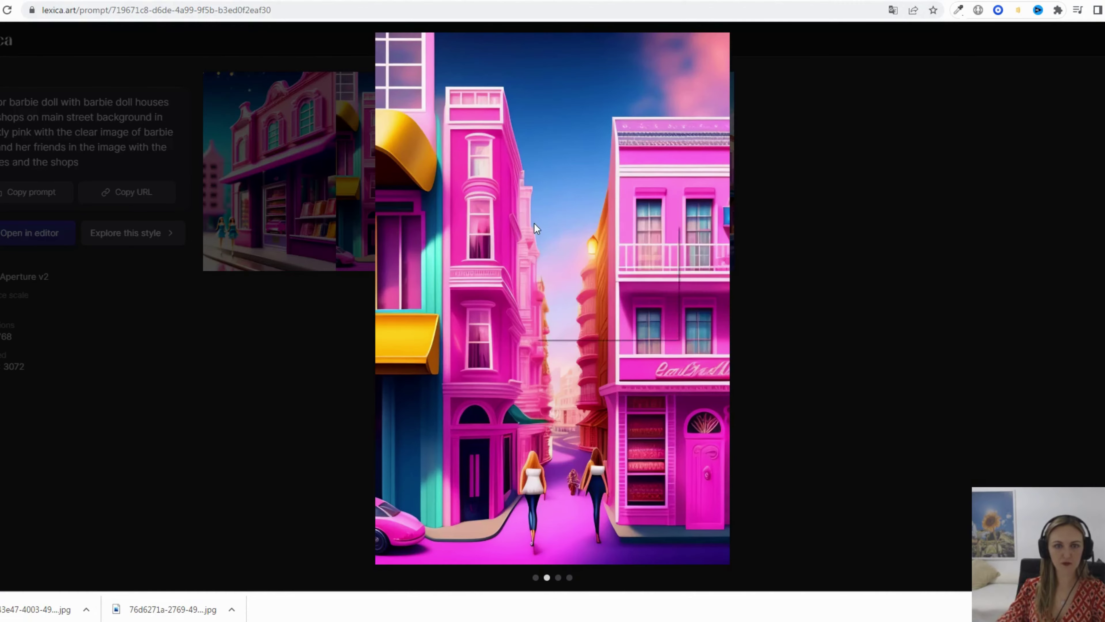
right_click(534, 223)
click(557, 247)
key(Return)
key(Escape)
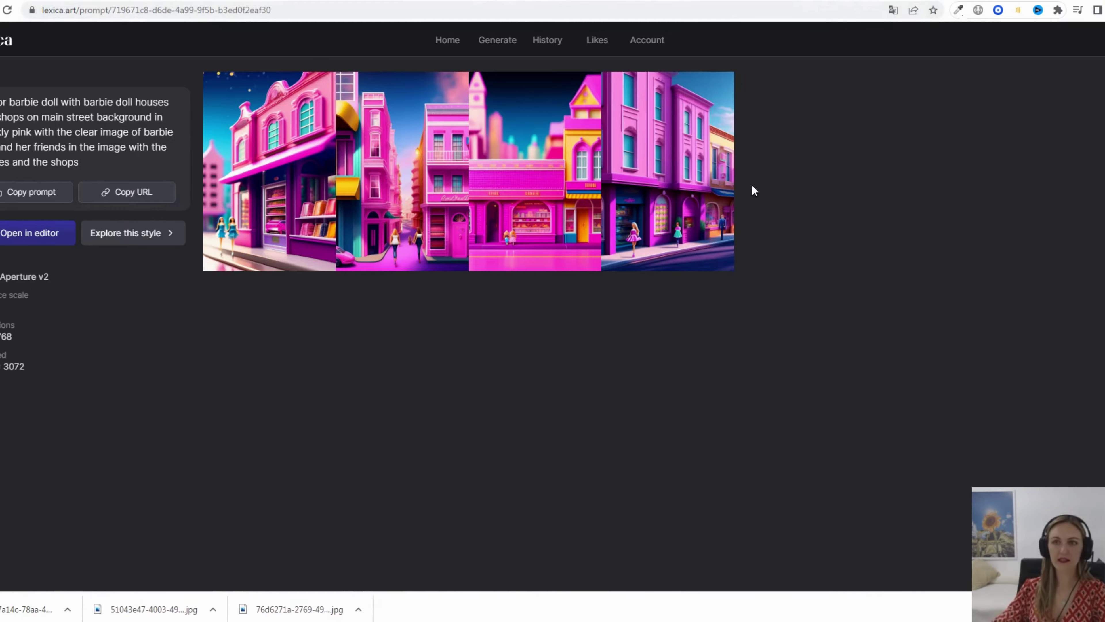
- Search Google for "filme da barbie" in a new browser tab and show the image results
key(ctrl+t)
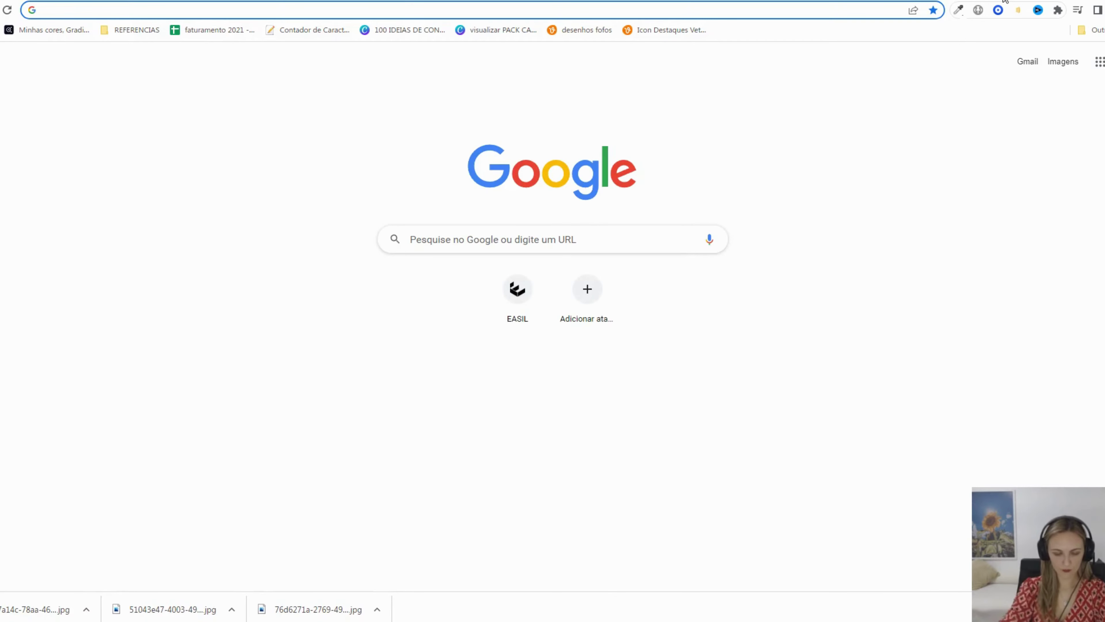
text(fd)
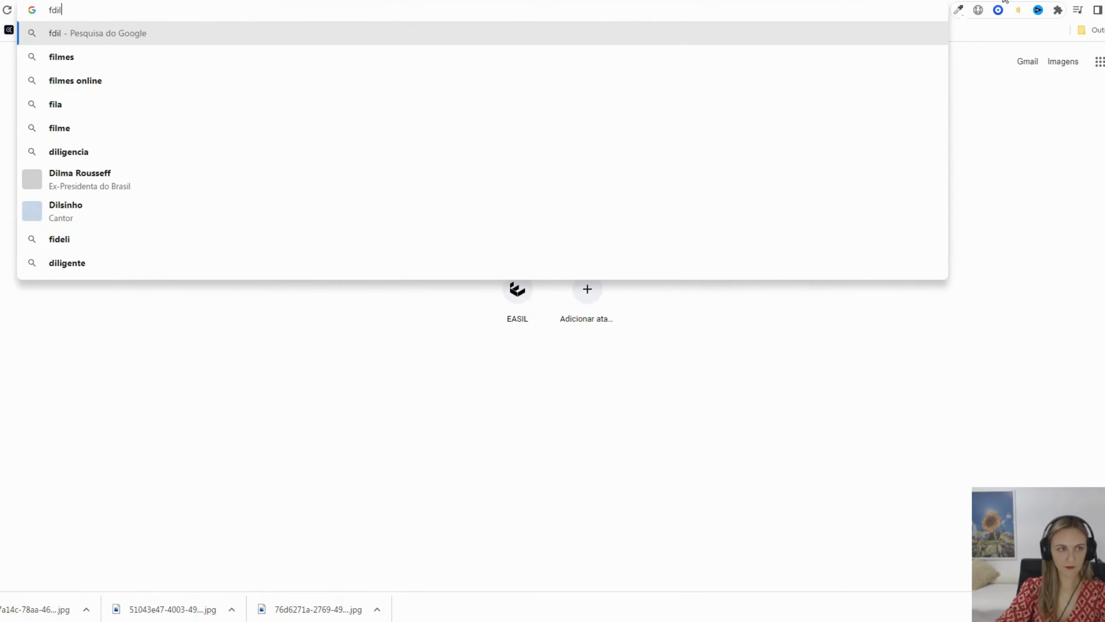
key(BackSpace)
text(ilme)
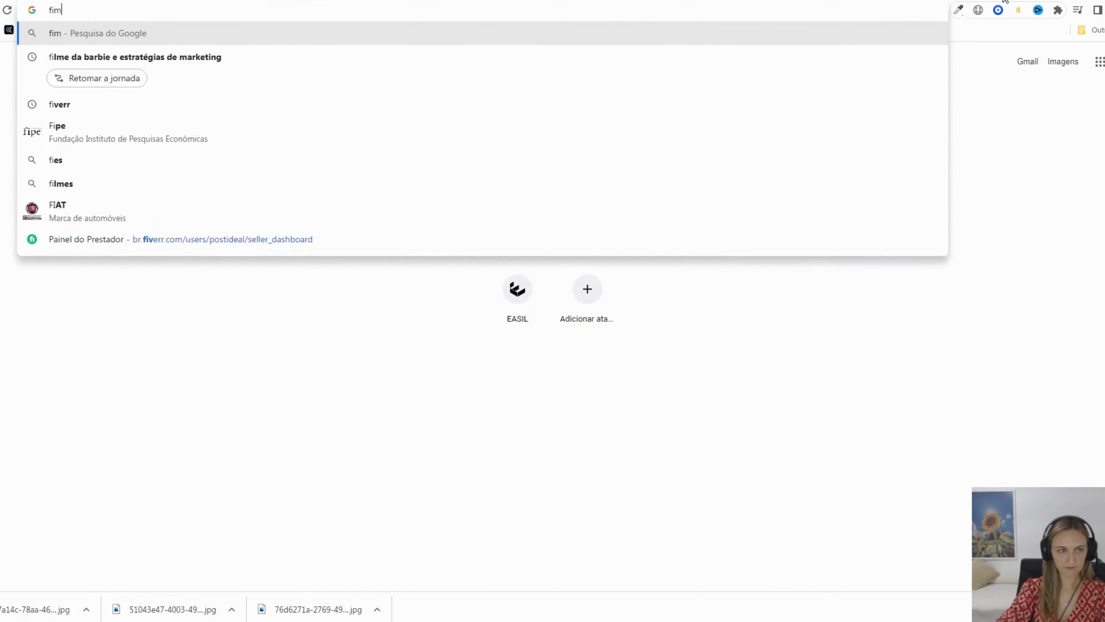
key(Right)
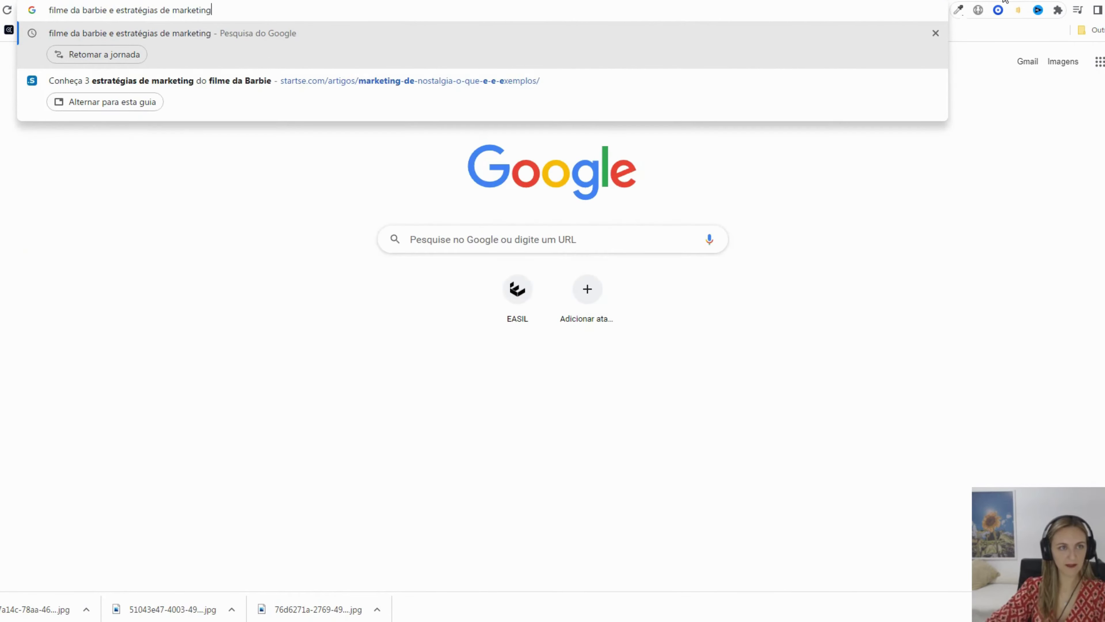
key(BackSpace)
key(BackSpace)
key(BackSpace)
key(BackSpace)
key(BackSpace)
key(BackSpace)
key(BackSpace)
key(BackSpace)
key(BackSpace)
key(BackSpace)
key(BackSpace)
key(BackSpace)
key(BackSpace)
key(BackSpace)
key(BackSpace)
key(BackSpace)
key(BackSpace)
key(BackSpace)
key(BackSpace)
key(BackSpace)
key(BackSpace)
key(BackSpace)
key(BackSpace)
key(BackSpace)
key(BackSpace)
key(BackSpace)
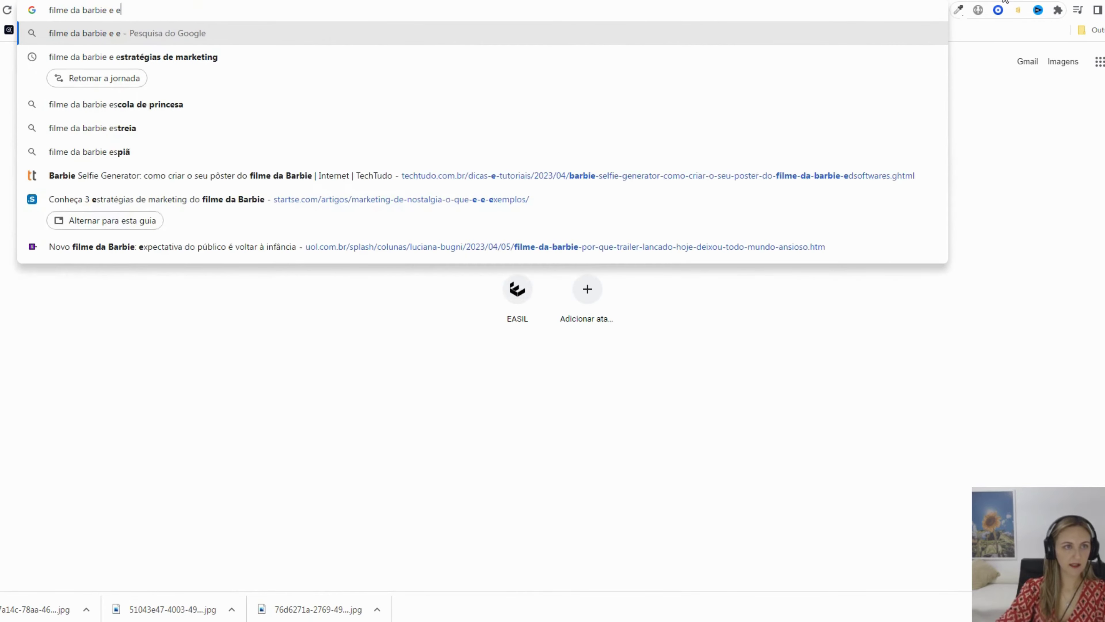
key(Return)
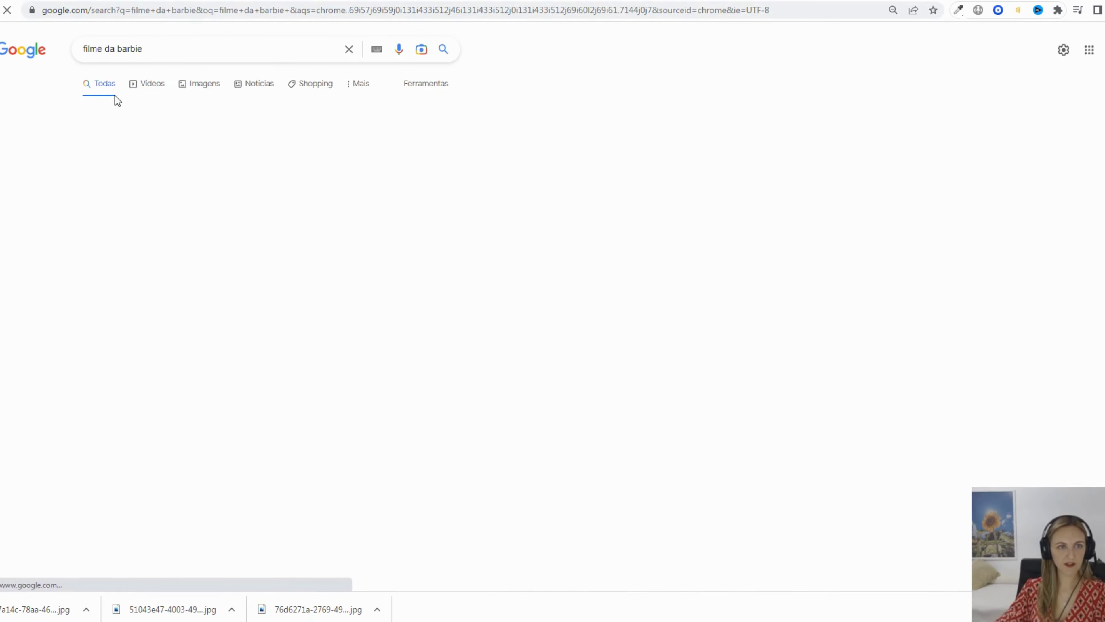
click(199, 85)
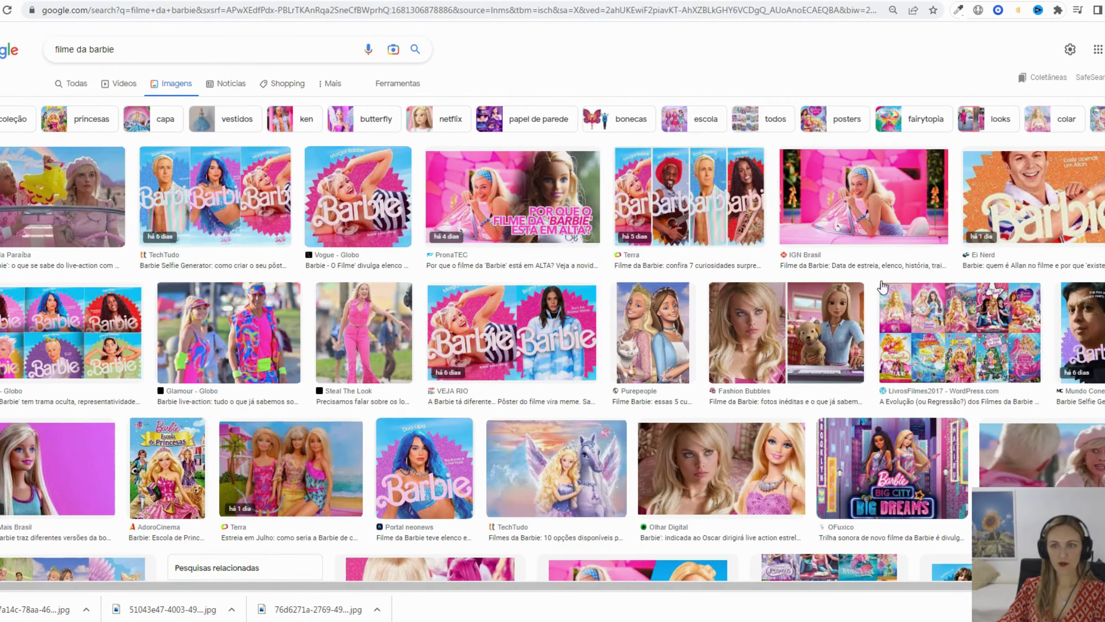
- Examine the "filme da barbie" image results for film stills usable in the carousel
scroll(860, 385, down, 5)
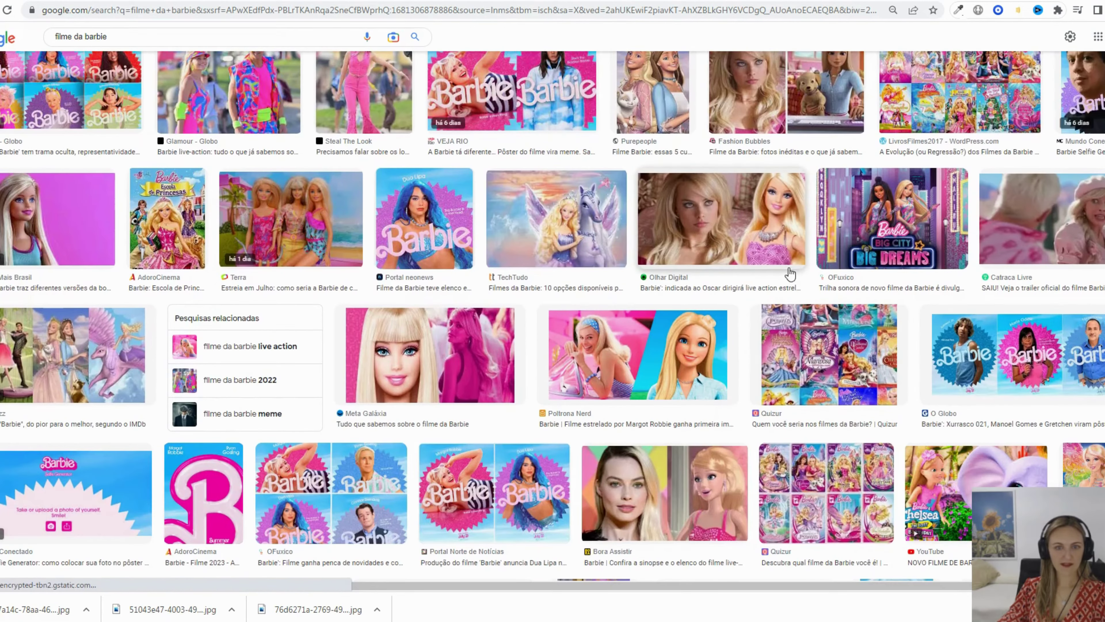
scroll(741, 270, down, 10)
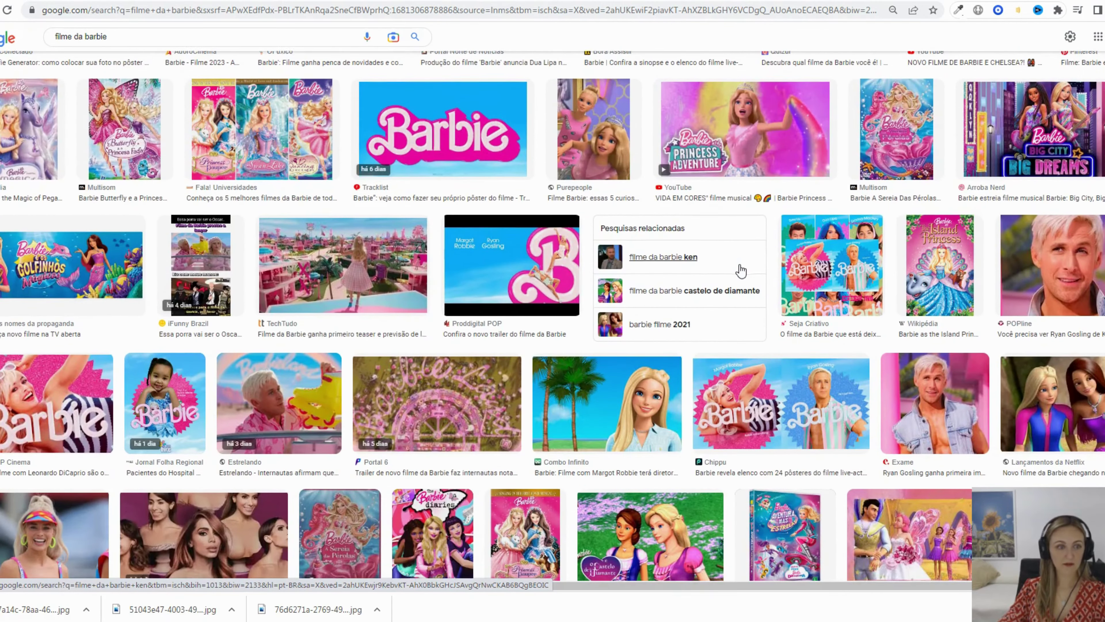
scroll(741, 270, down, 5)
scroll(741, 270, down, 8)
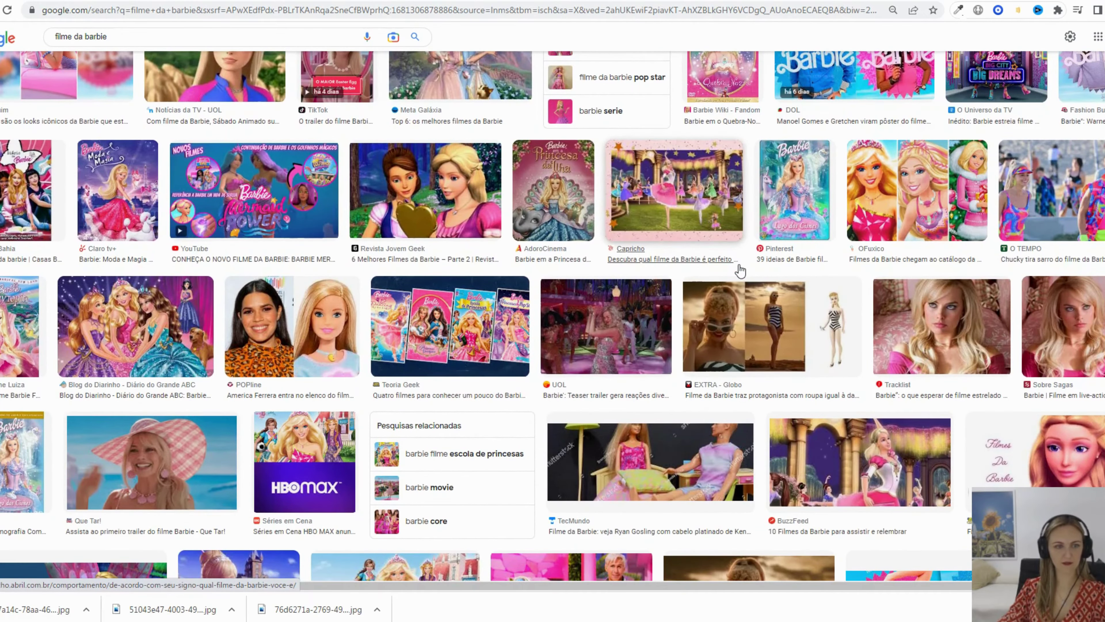
scroll(741, 271, down, 6)
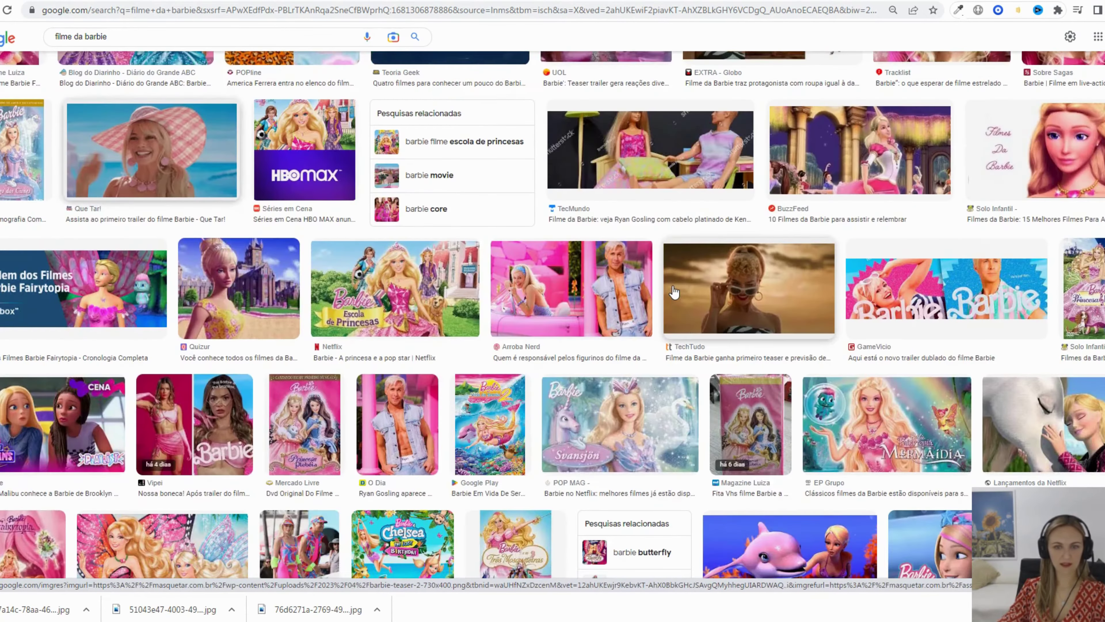
scroll(674, 289, down, 7)
scroll(666, 259, down, 5)
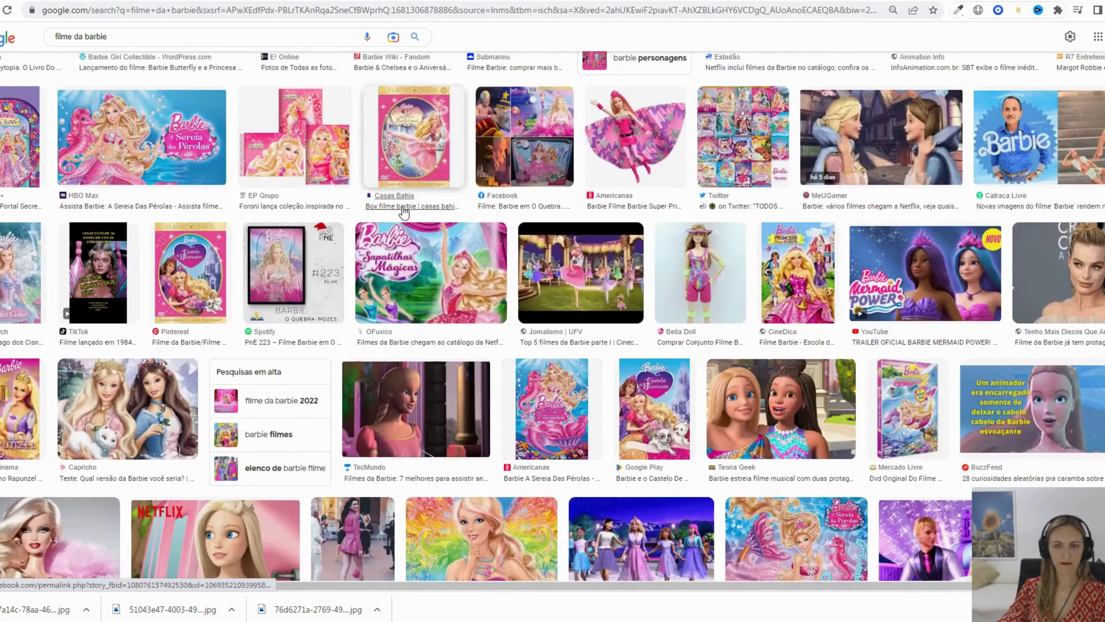
scroll(404, 212, up, 15)
- Change the image search to "trailer da barbie"
click(80, 34)
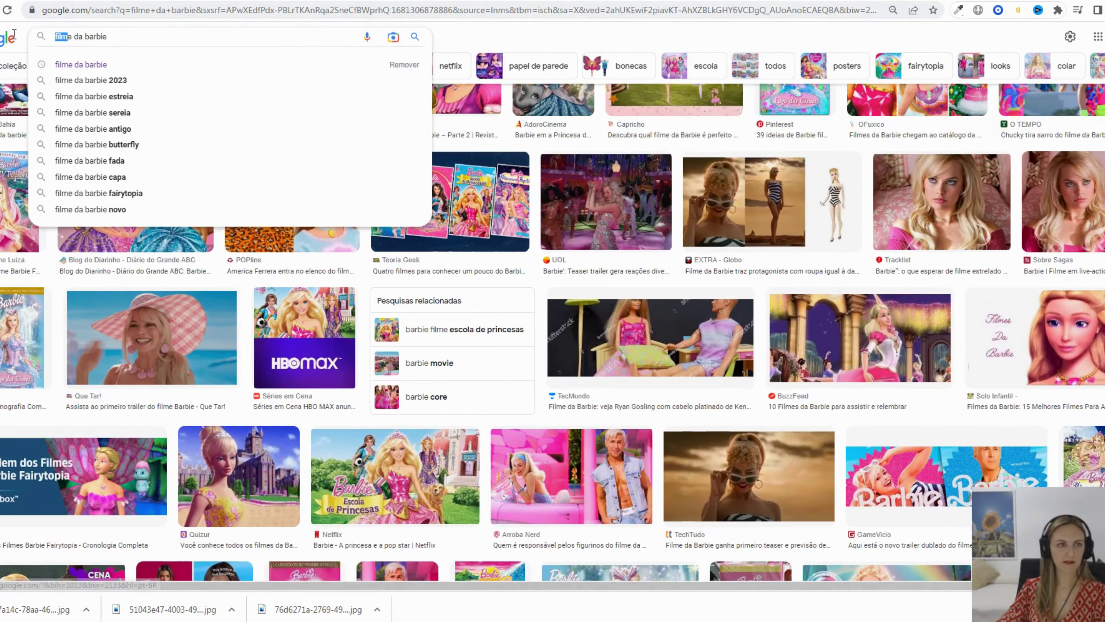
key(BackSpace)
key(BackSpace)
key(BackSpace)
key(BackSpace)
key(BackSpace)
text(trailer)
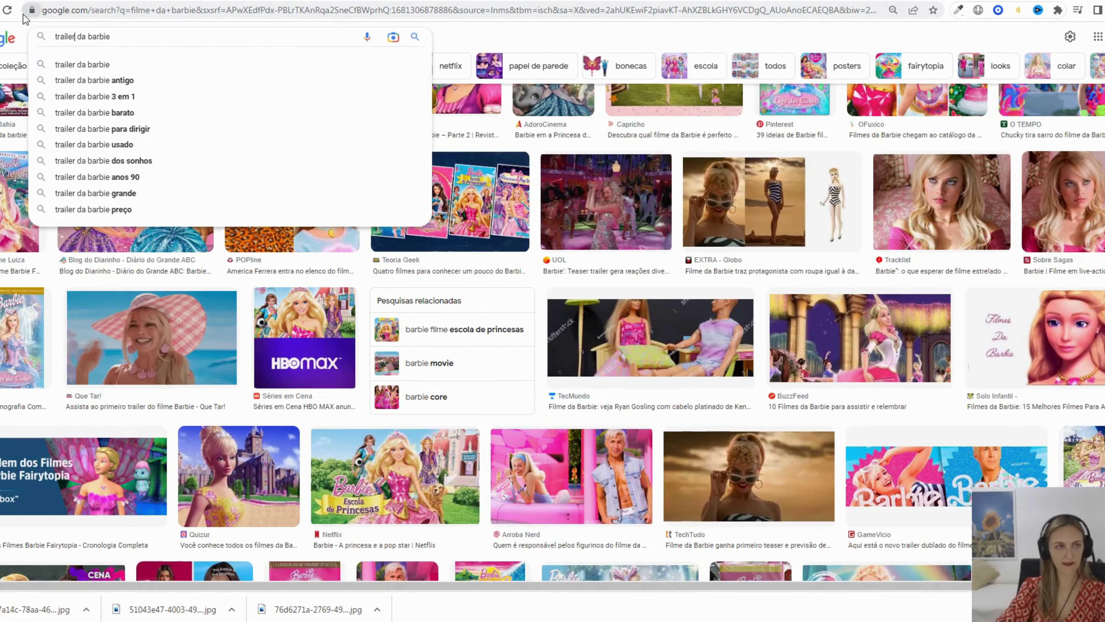
key(Return)
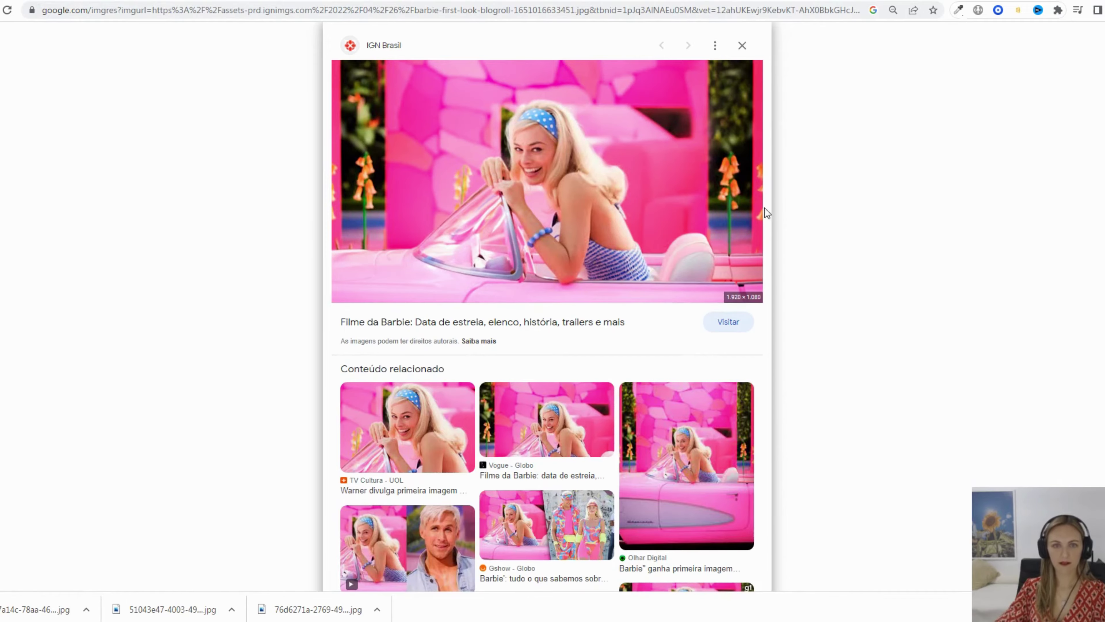
- Save the landscape still of Barbie leaning on the windshield of the pink convertible
right_click(527, 96)
click(579, 227)
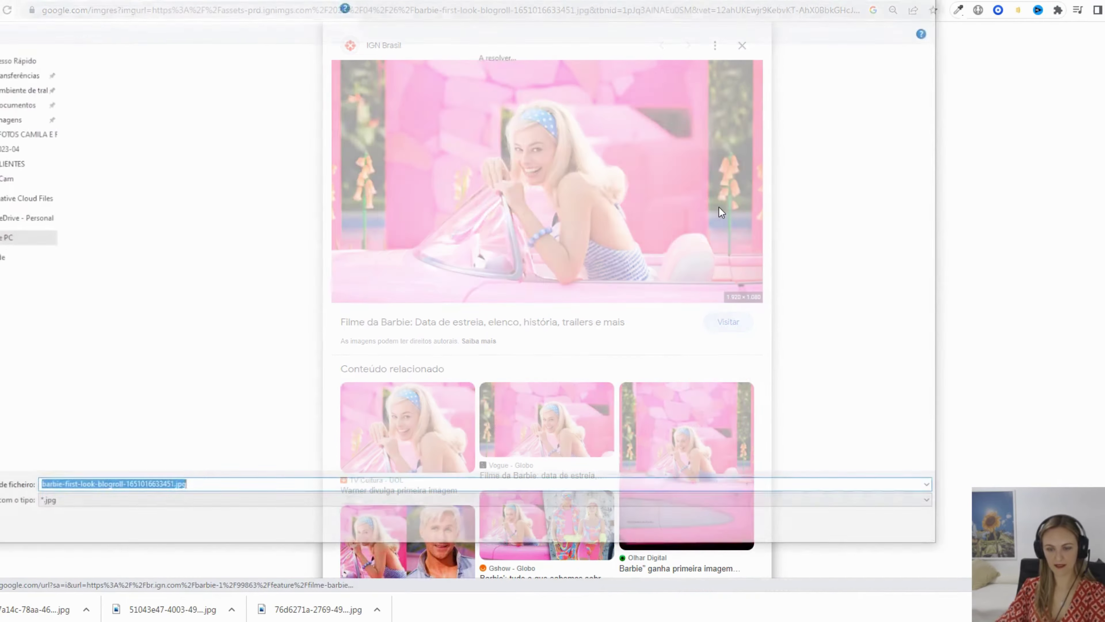
key(Return)
- Open the related portrait version of the pink convertible still and save it, checking its related images for further stills
click(720, 457)
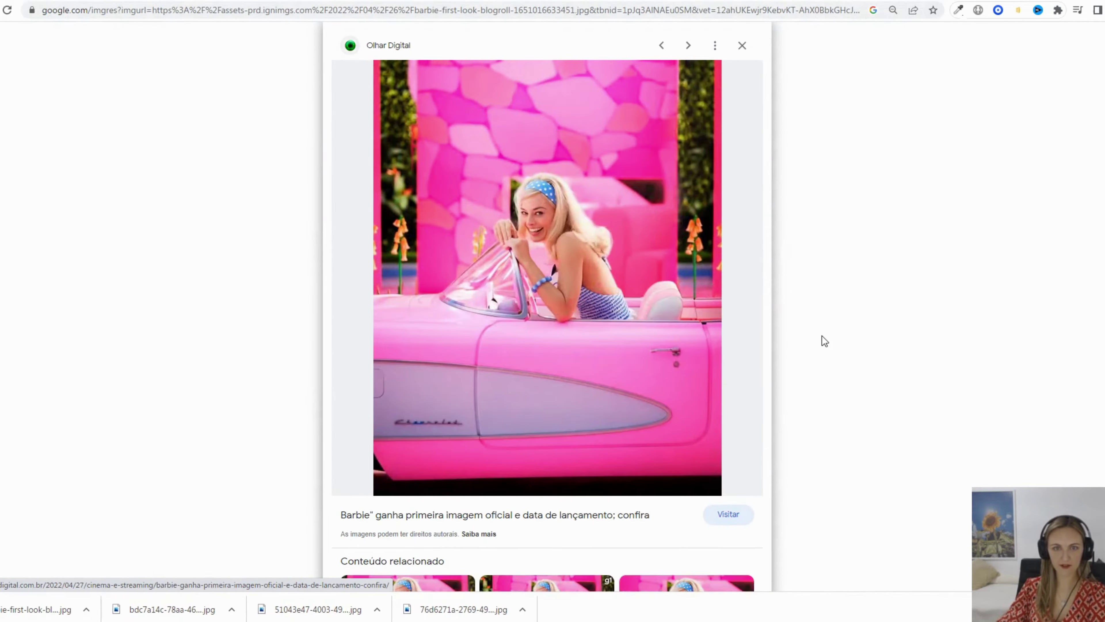
right_click(487, 214)
click(538, 349)
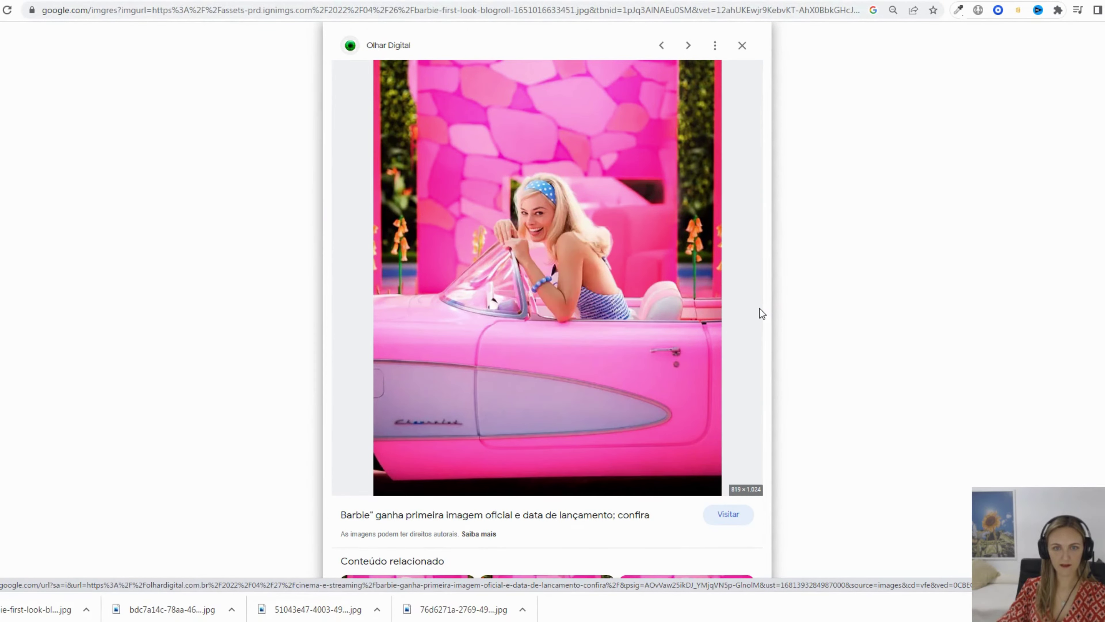
key(Return)
scroll(749, 289, down, 7)
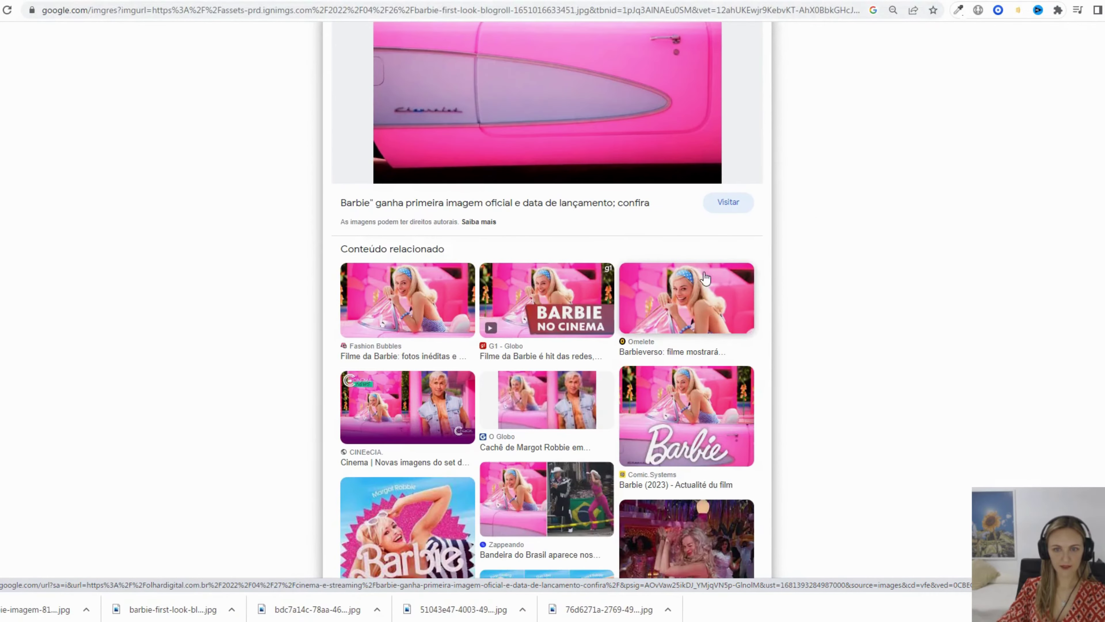
scroll(705, 278, down, 5)
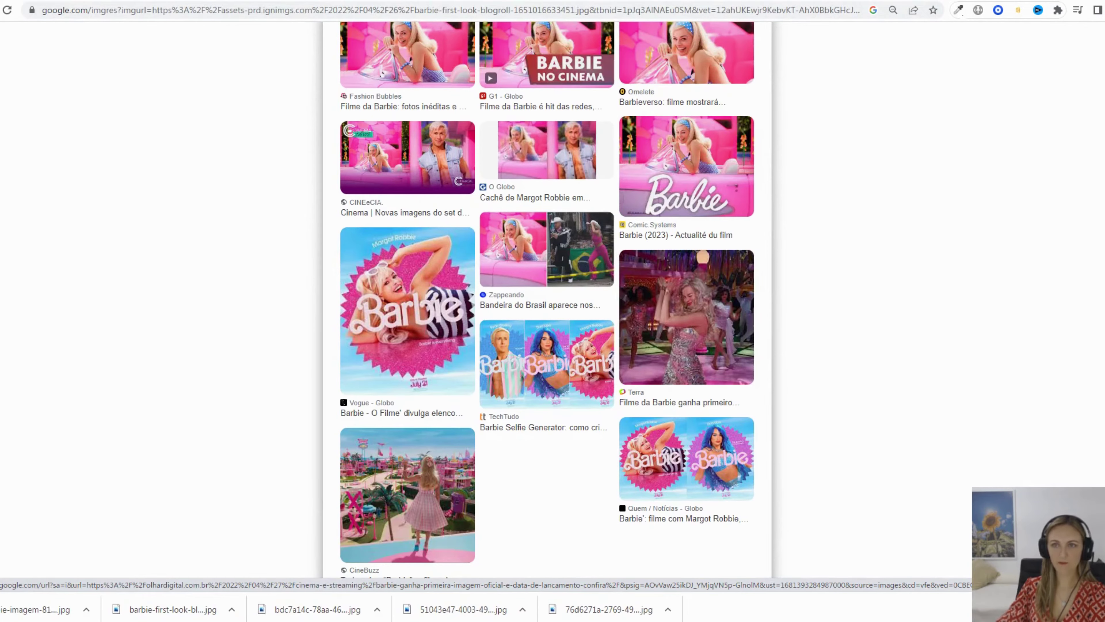
key(ctrl+w)
- Save the trailer still of Barbie waving in the pink checked sun hat against the blue sea
right_click(570, 166)
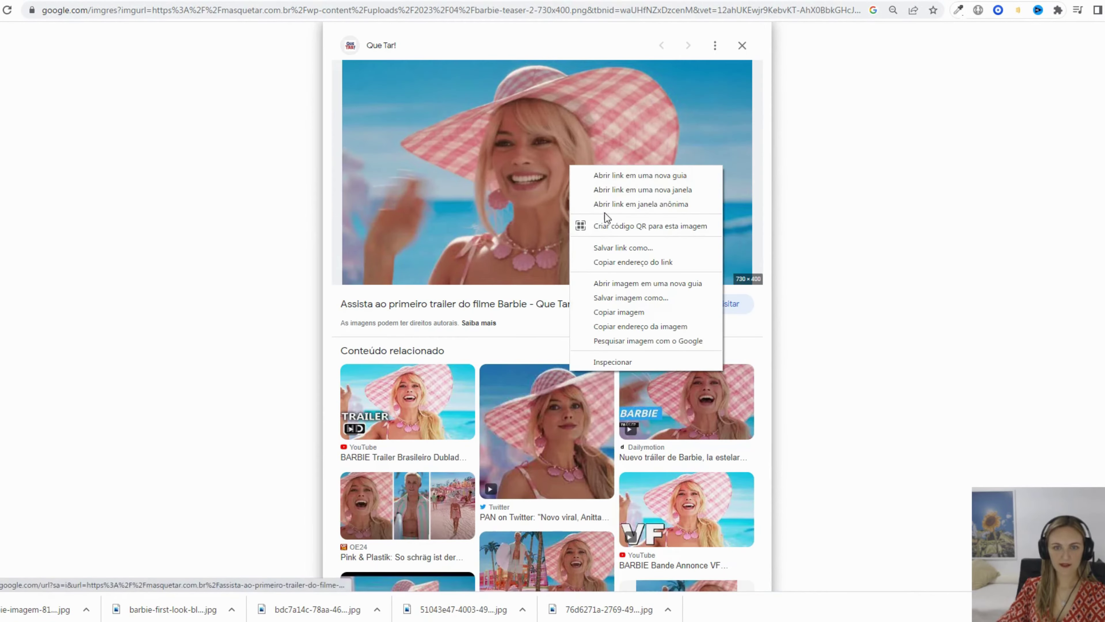
click(611, 298)
click(727, 283)
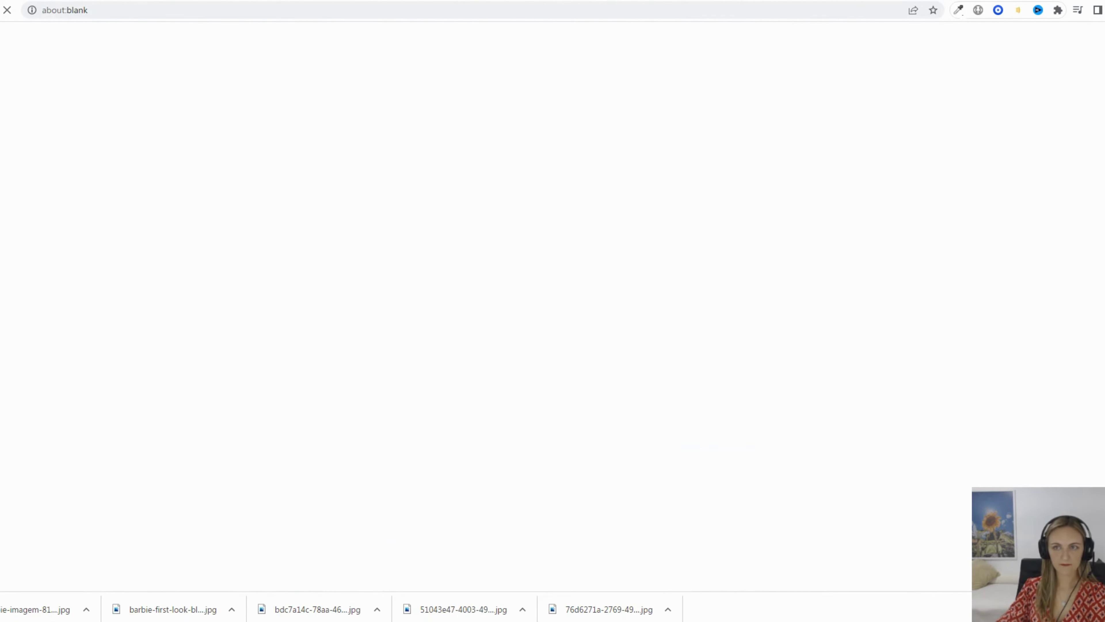
key(Return)
key(ctrl+w)
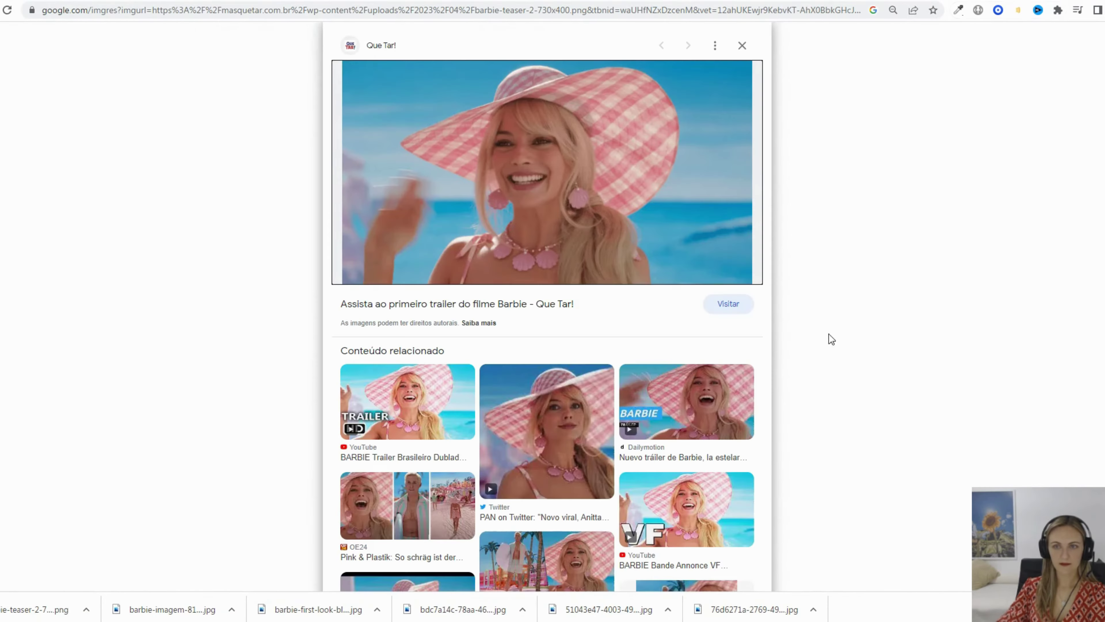
- Look through the images related to the sun-hat still and show the full set related to the pink convertible still
scroll(653, 349, down, 6)
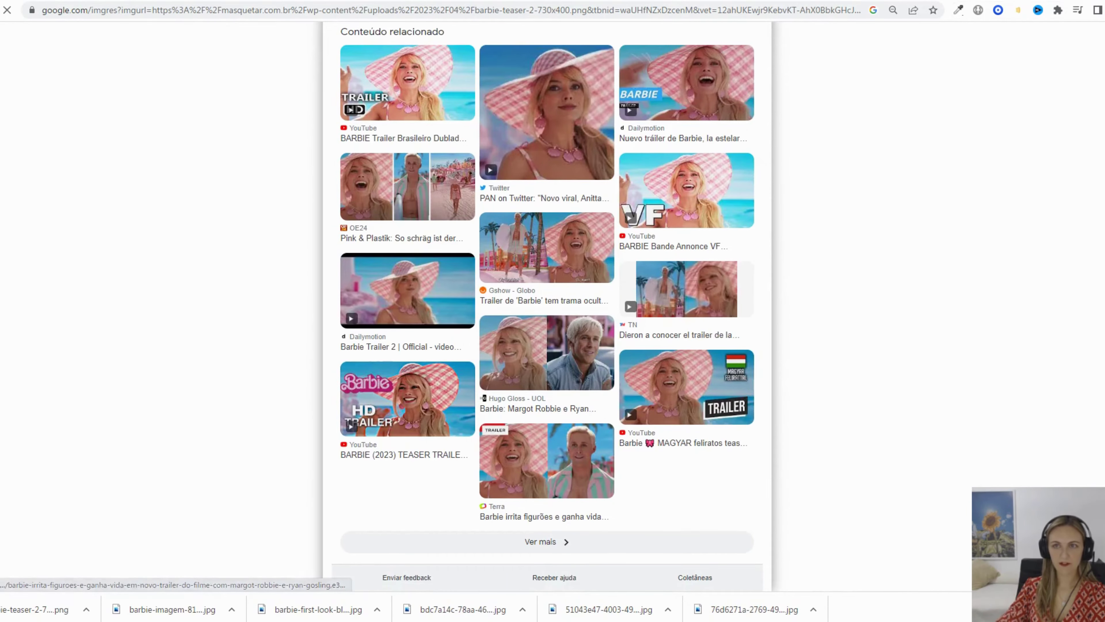
click(546, 460)
scroll(611, 479, down, 5)
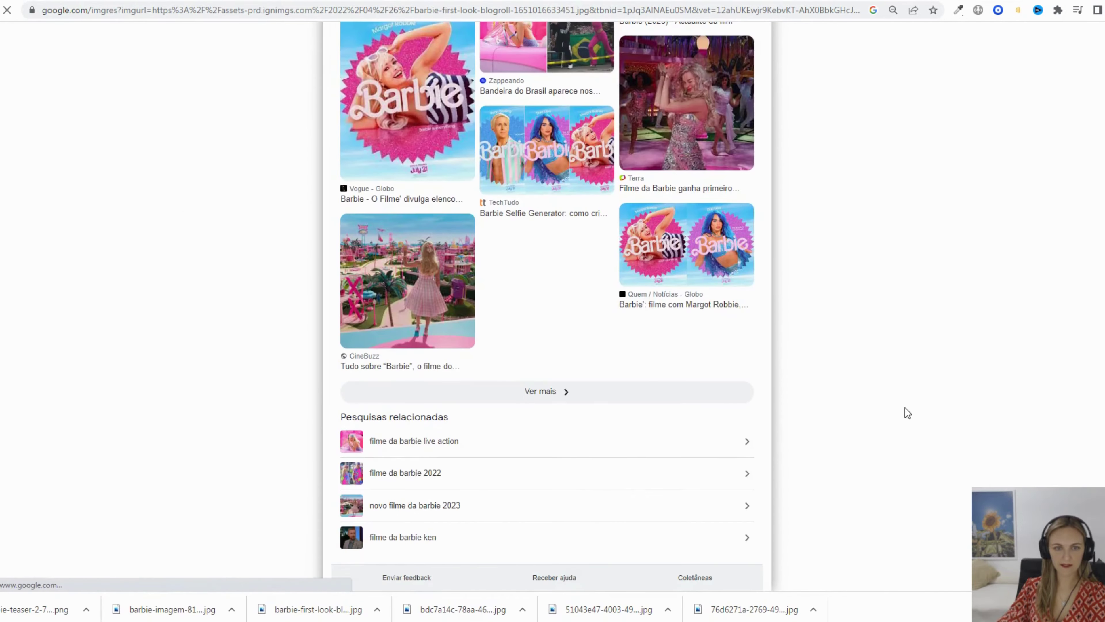
click(908, 413)
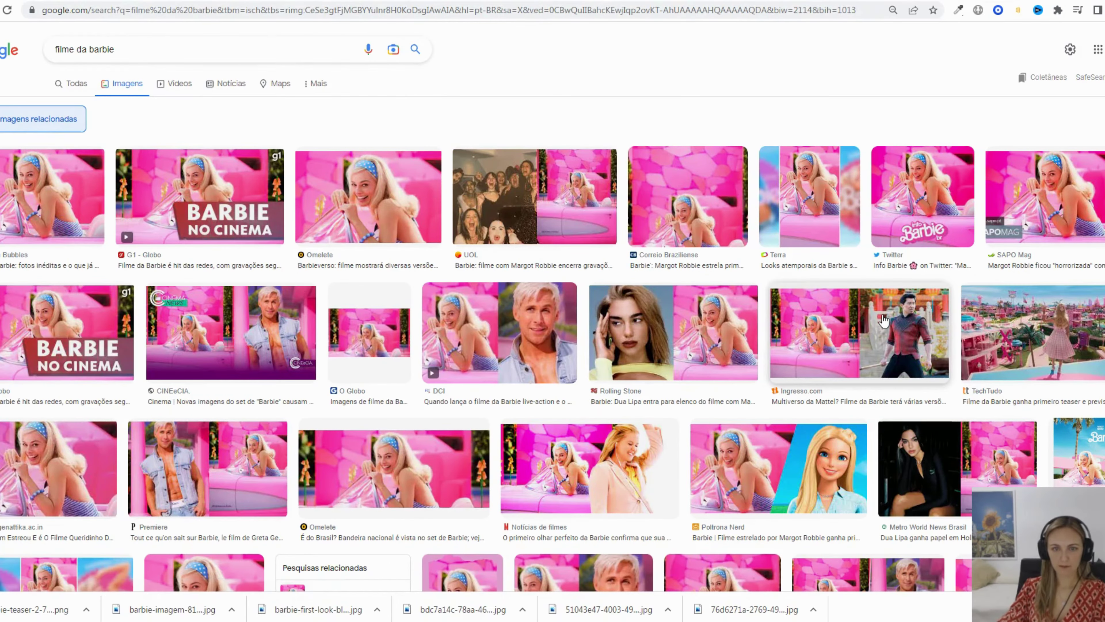
- Find the Sobre Sagas still of Barbie seen from behind, waving over the pink town, and save it
scroll(884, 321, down, 7)
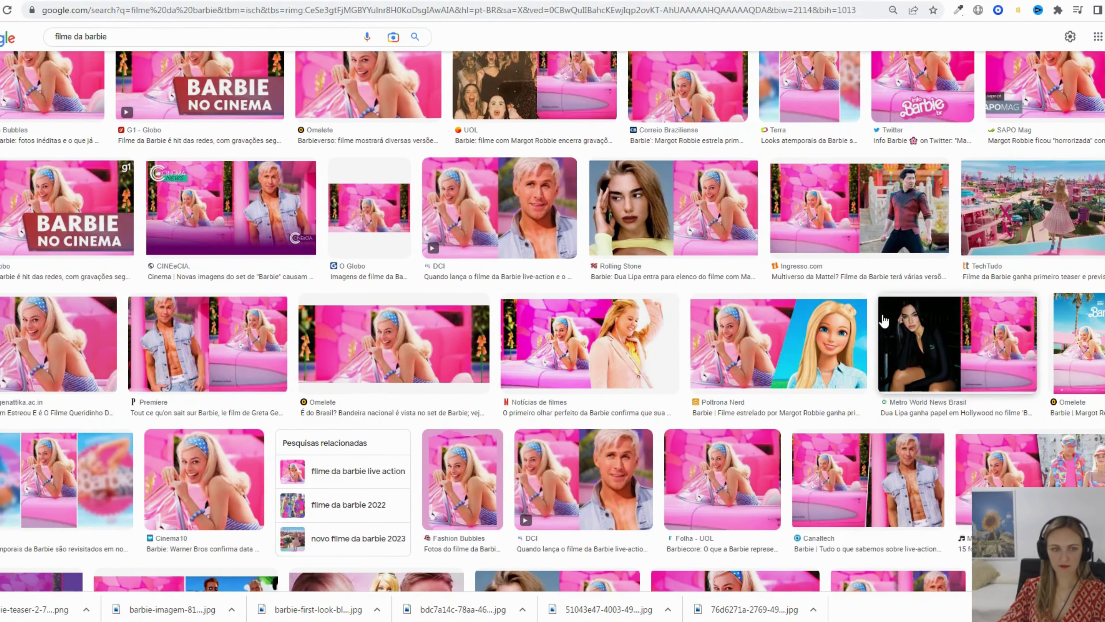
scroll(882, 314, down, 4)
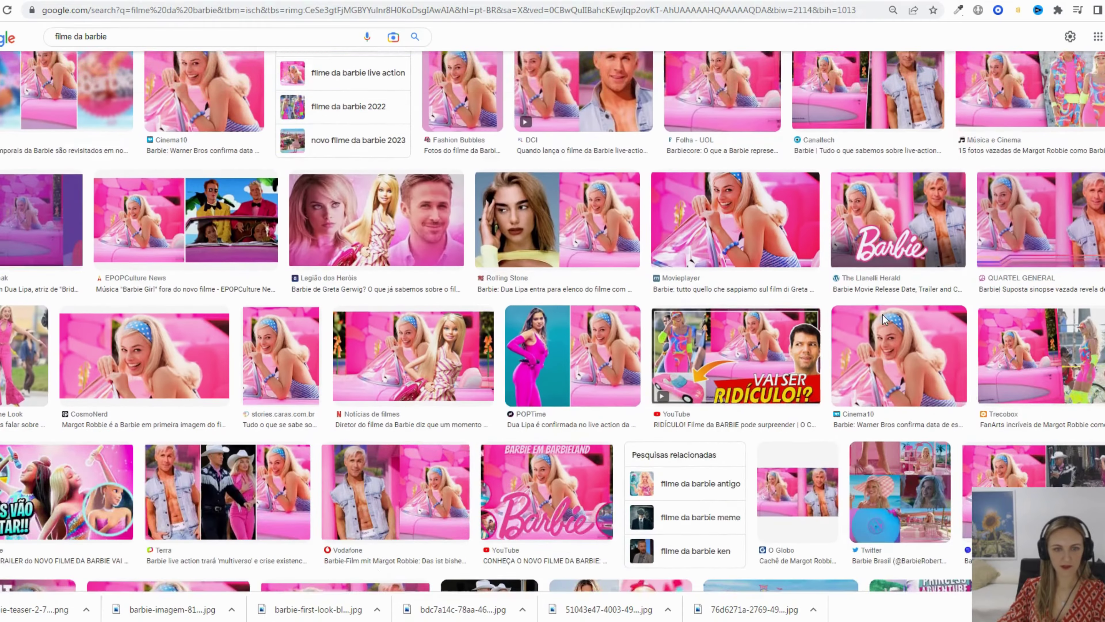
scroll(884, 321, down, 7)
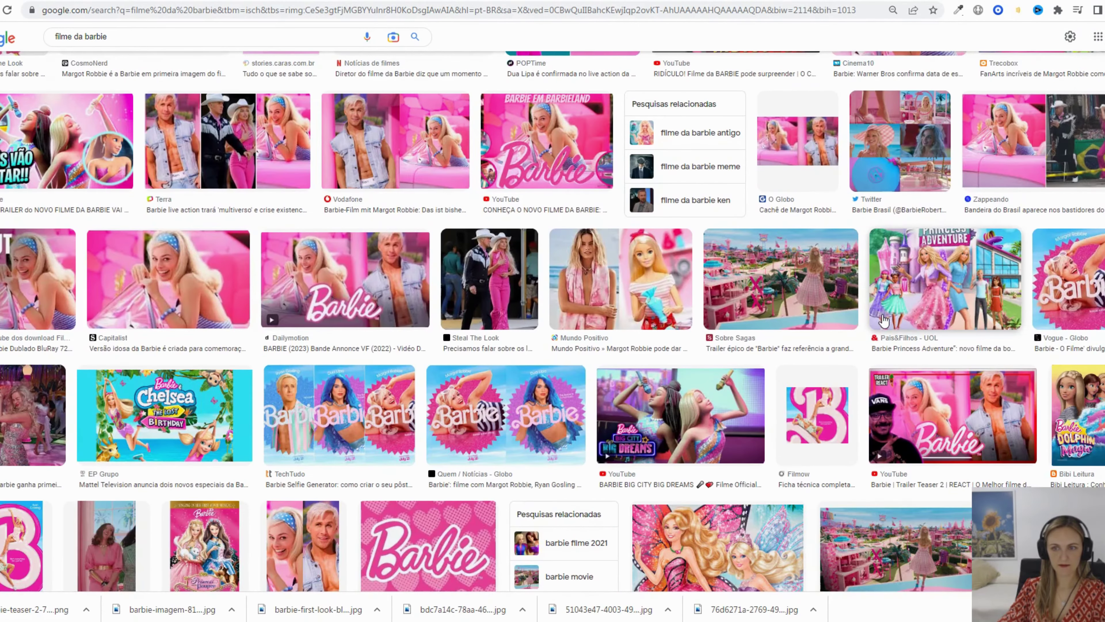
click(839, 315)
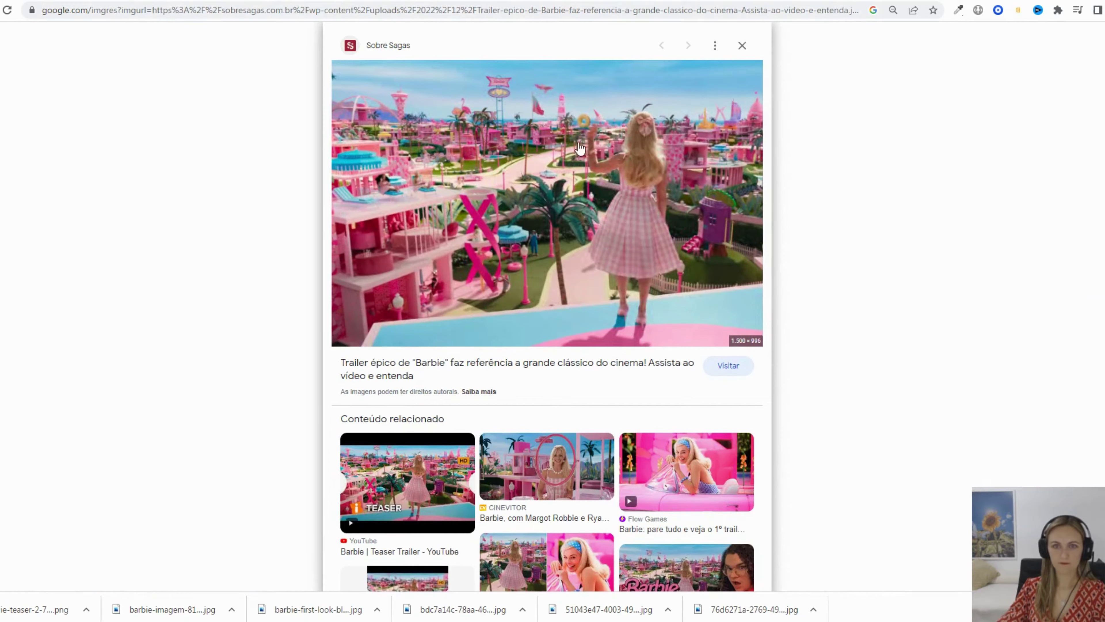
right_click(579, 148)
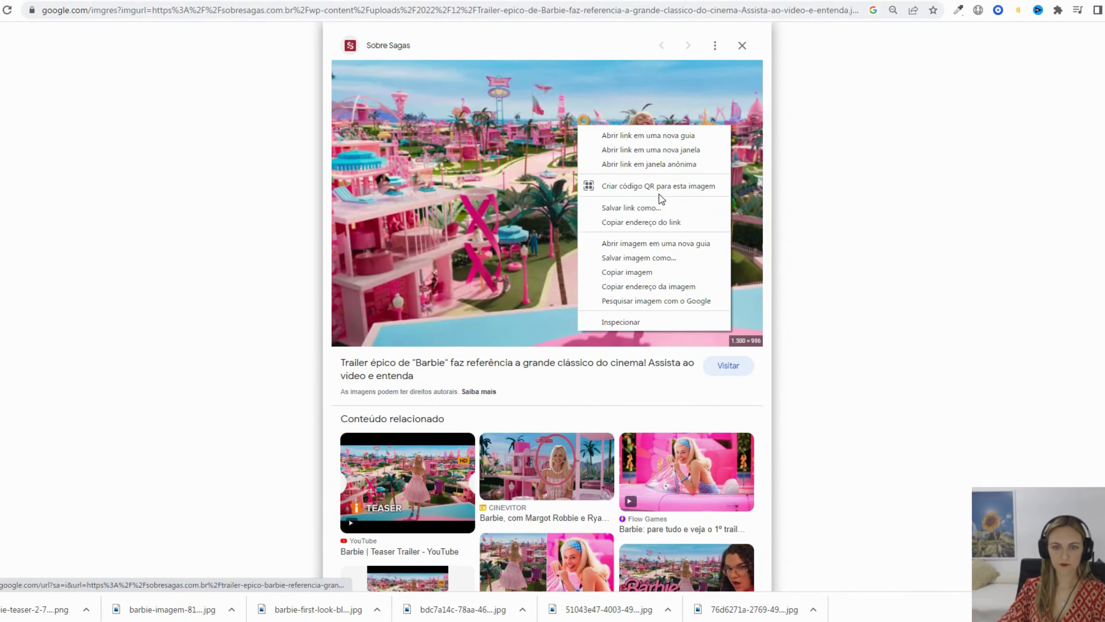
click(639, 255)
key(Return)
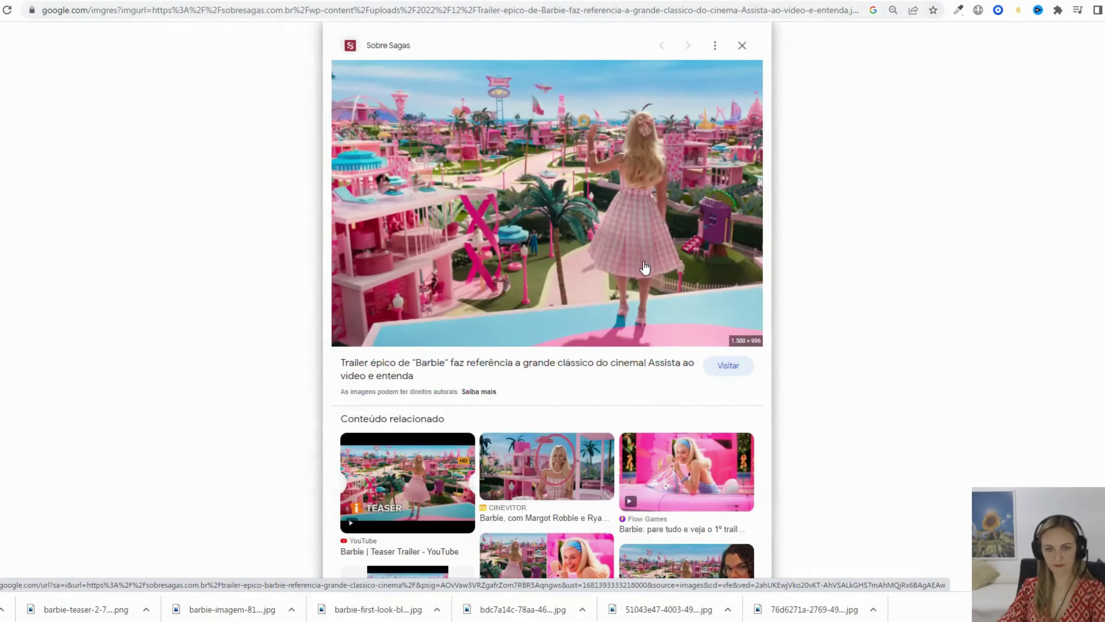
- Open the related CINEVITOR still of Barbie smiling through the oval pink mirror frame and save it
scroll(584, 224, down, 4)
click(572, 293)
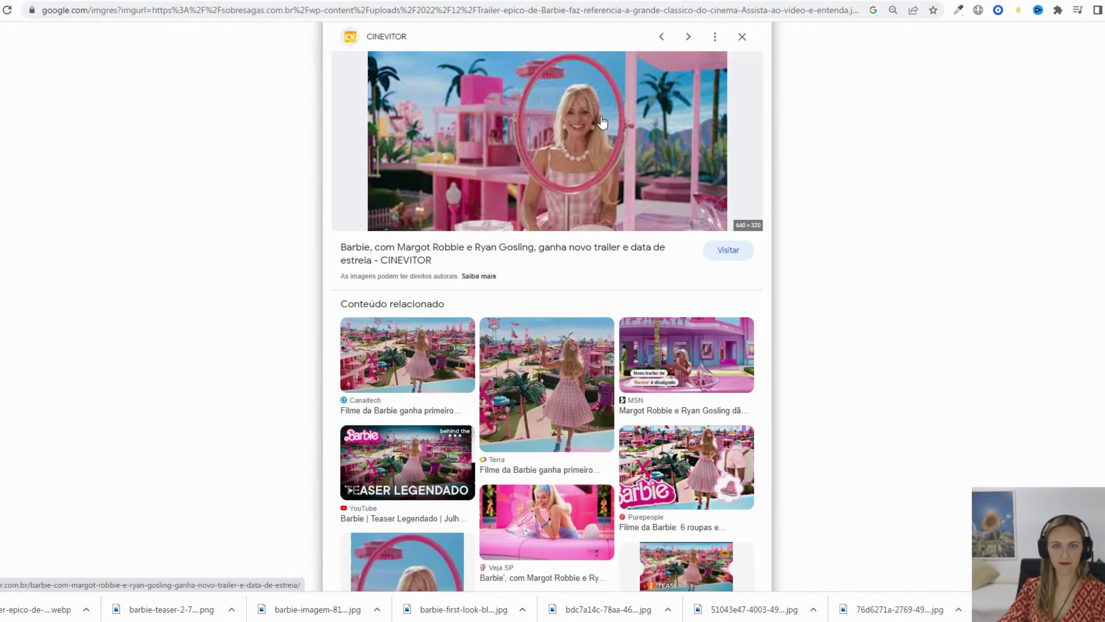
right_click(646, 126)
click(690, 246)
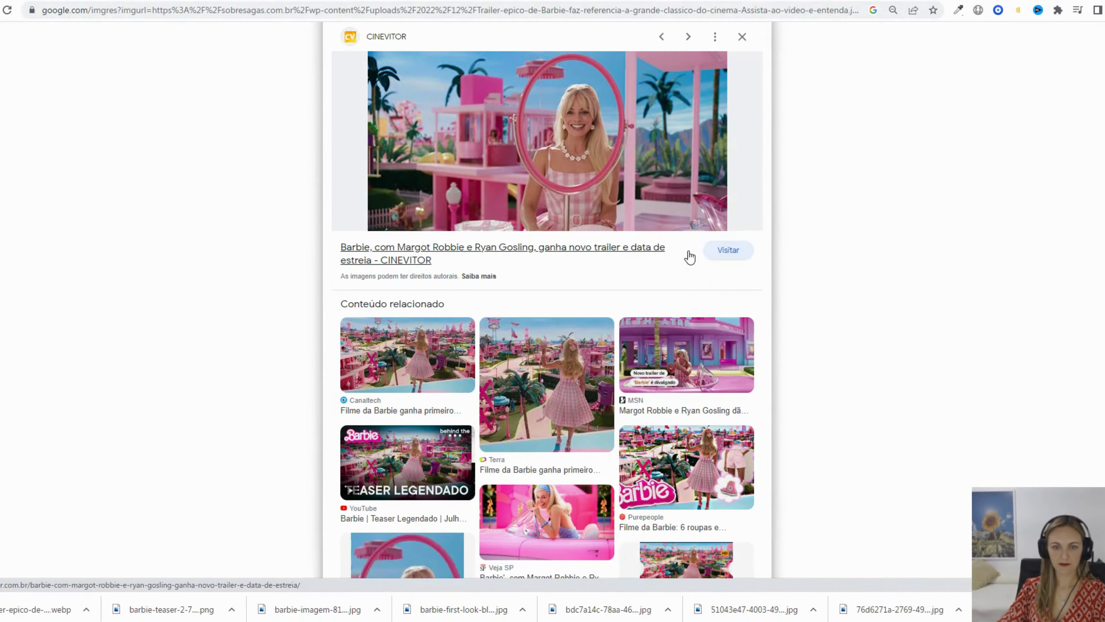
key(Return)
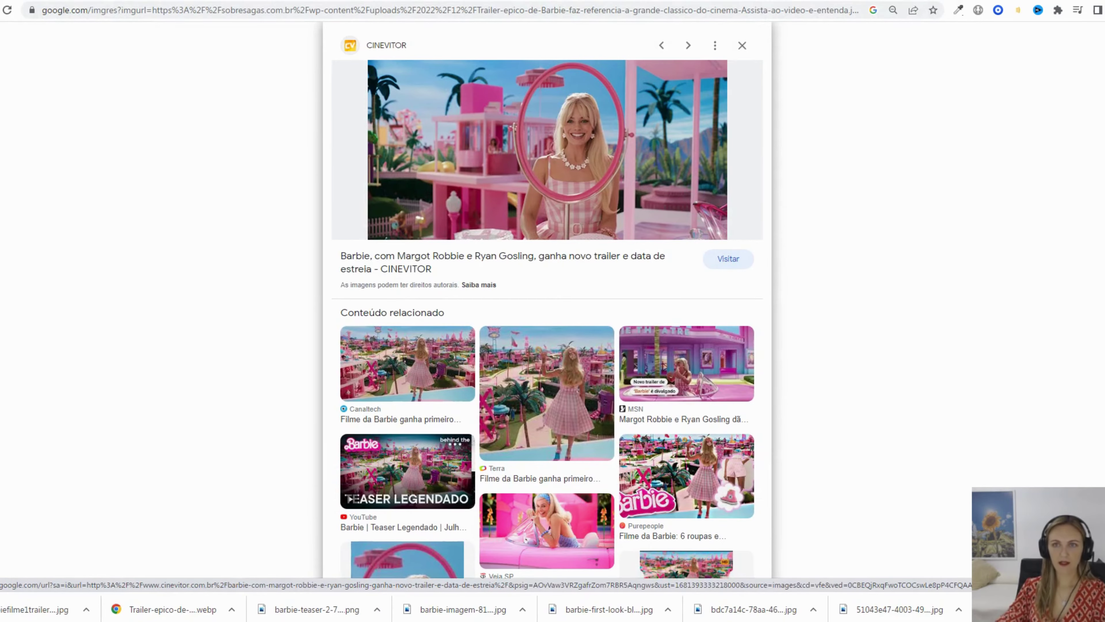
- Return to the trailer image results and refine the search to "trailer da barbie 2023 margot"
key(ctrl+w)
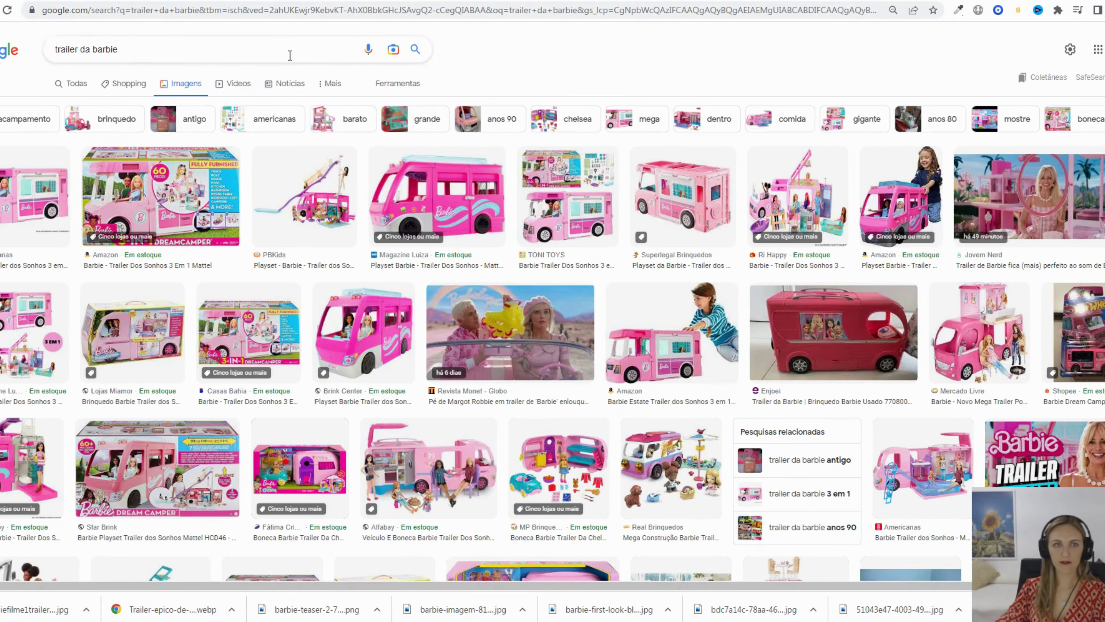
click(158, 47)
text(20)
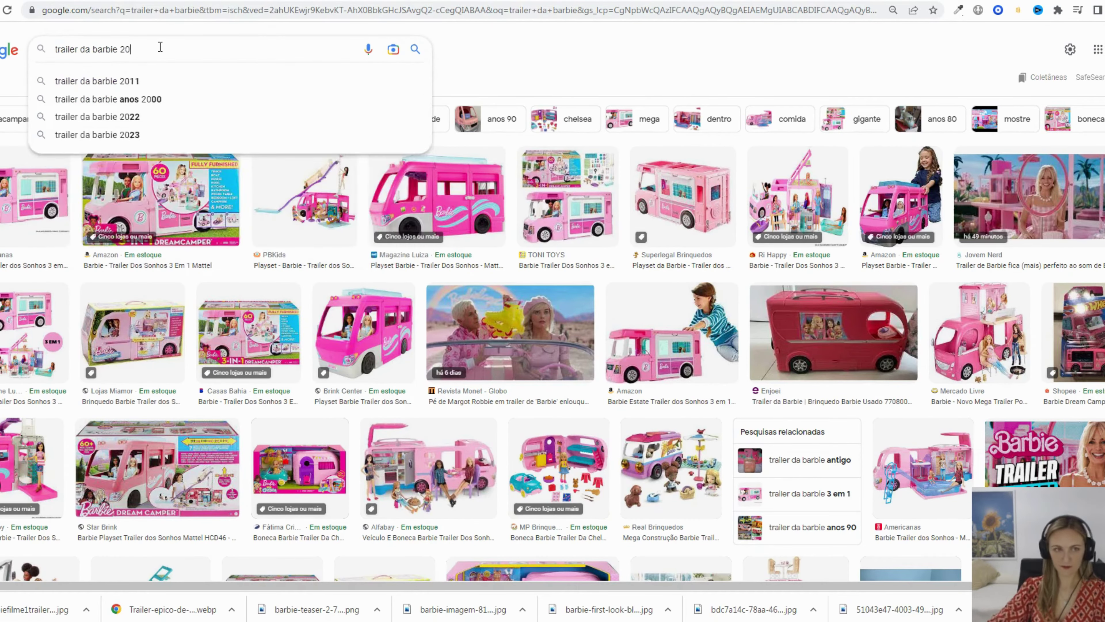
text(23 a)
text(argo)
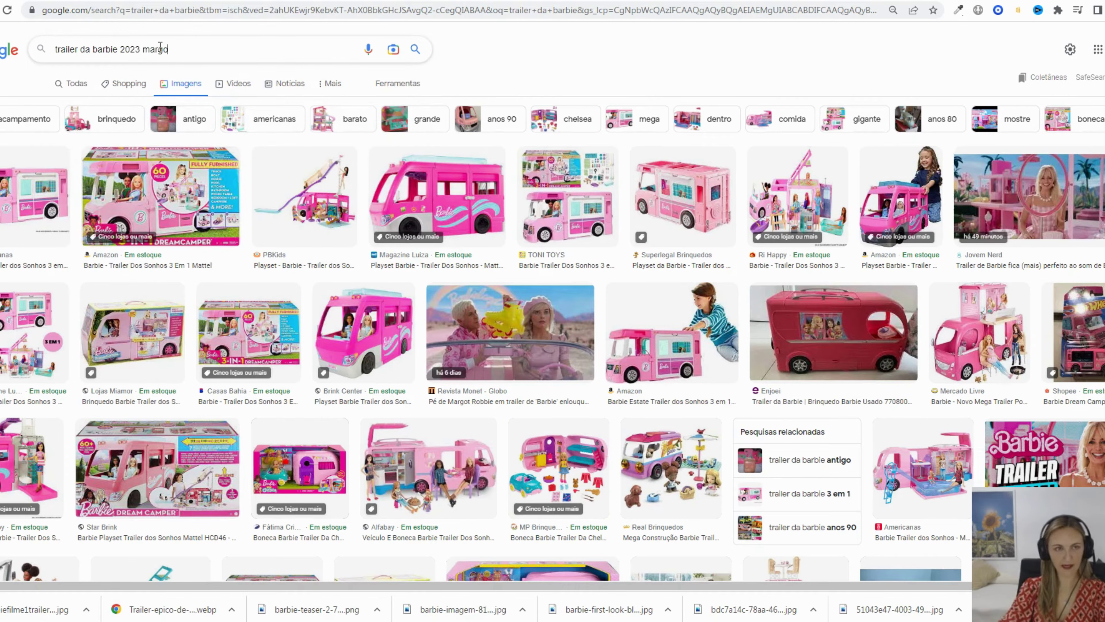
text(t)
key(Return)
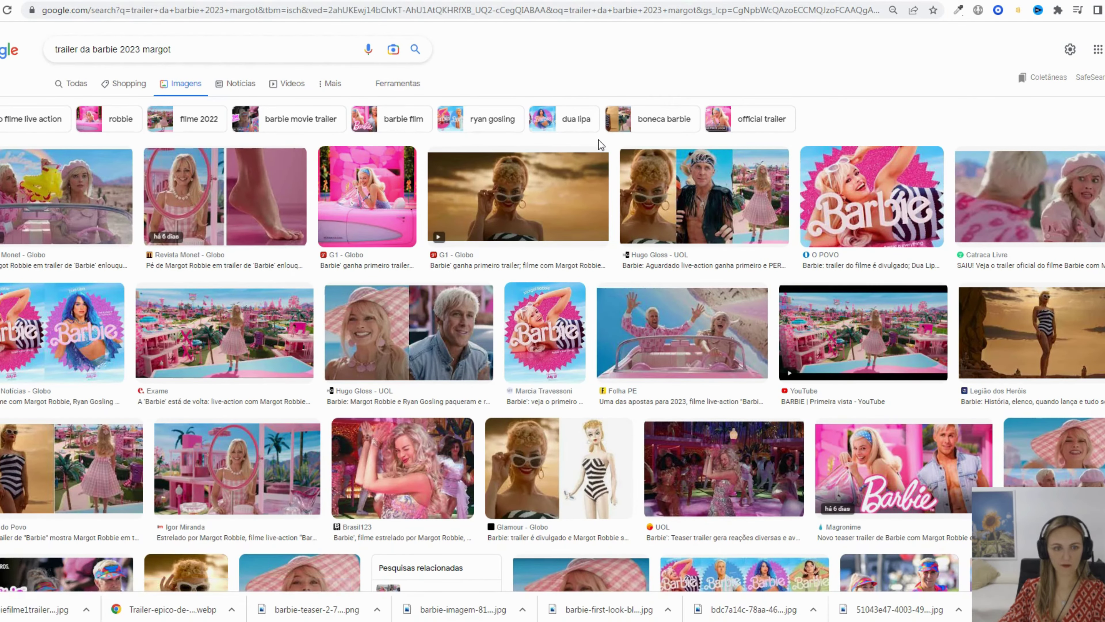
- Find the Brasil123 still of Barbie winking and dancing in a sequined dress and save it
scroll(598, 140, down, 3)
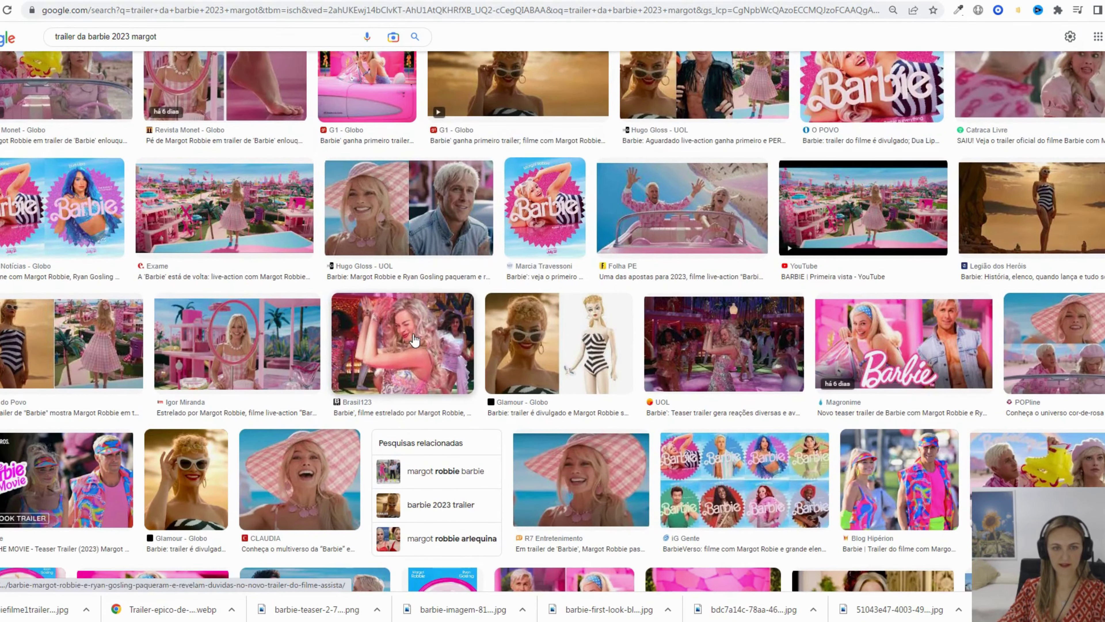
scroll(777, 255, down, 4)
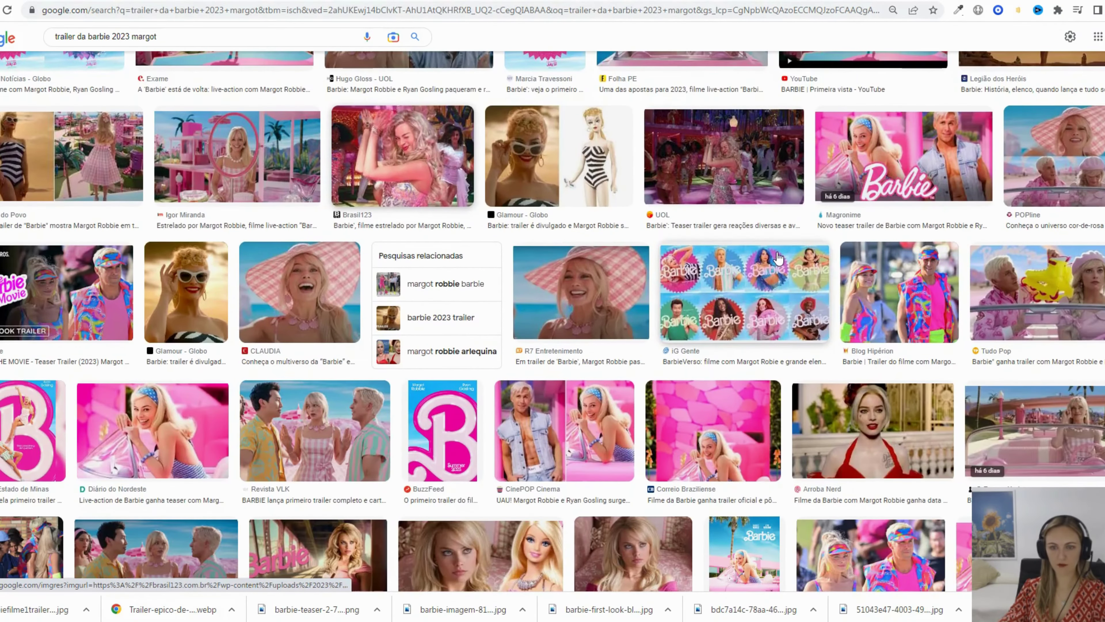
scroll(777, 256, down, 4)
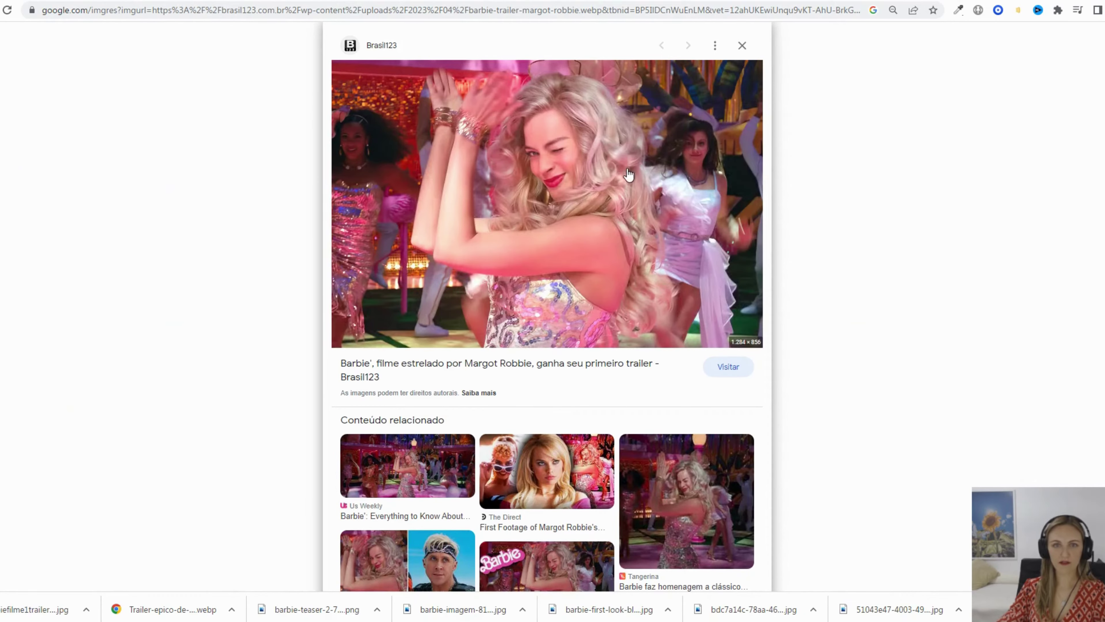
right_click(628, 171)
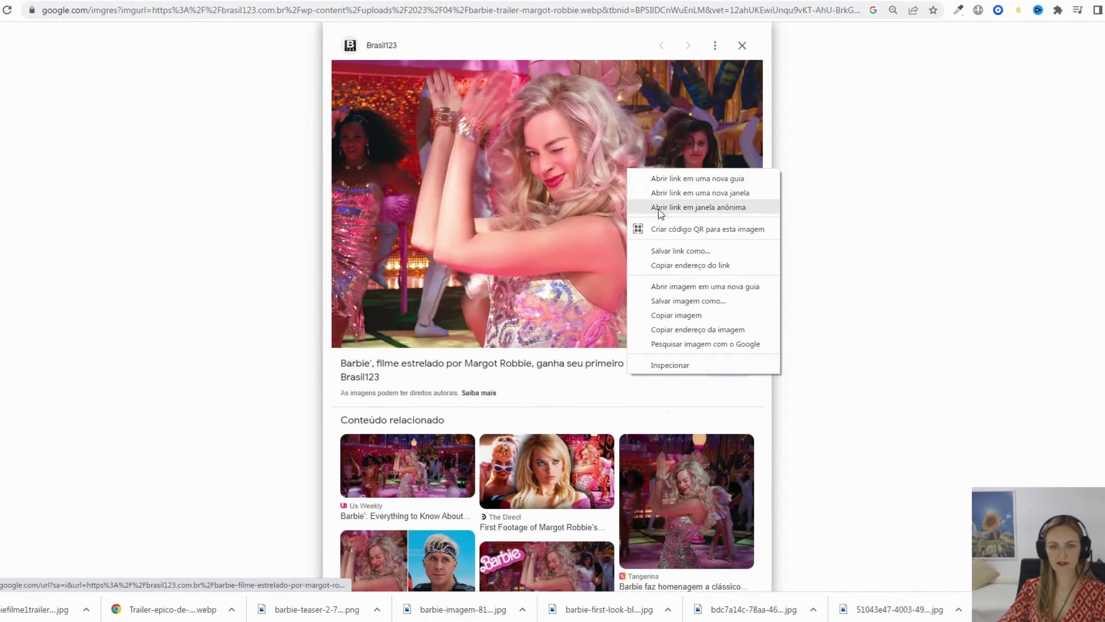
click(675, 303)
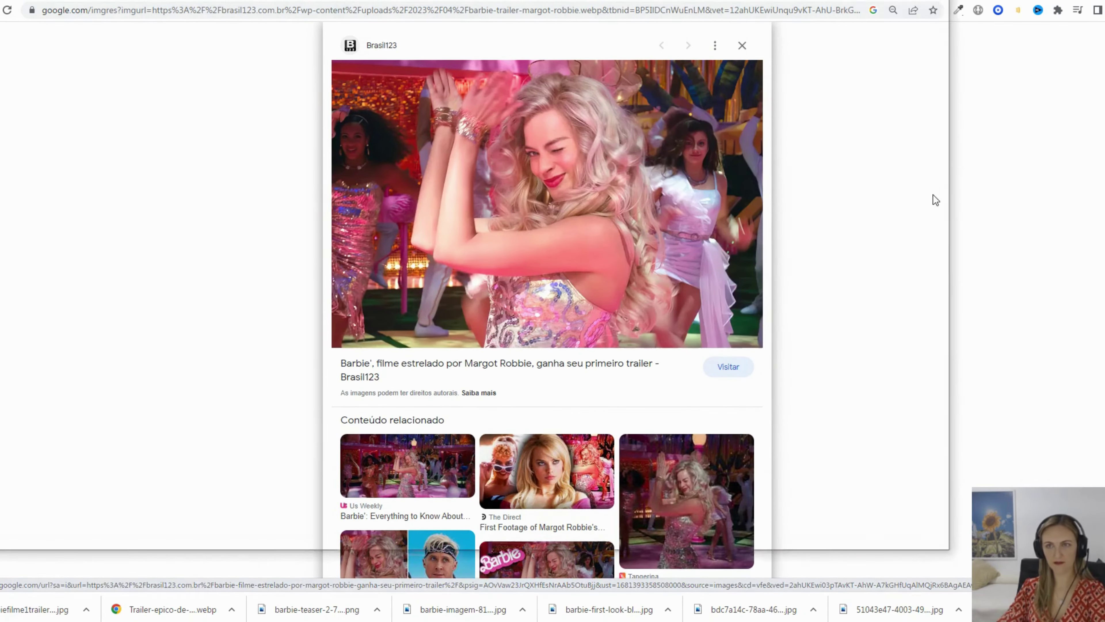
key(Return)
- Switch to the Behance project showing the "Carrosséis" reference layouts
click(544, 1)
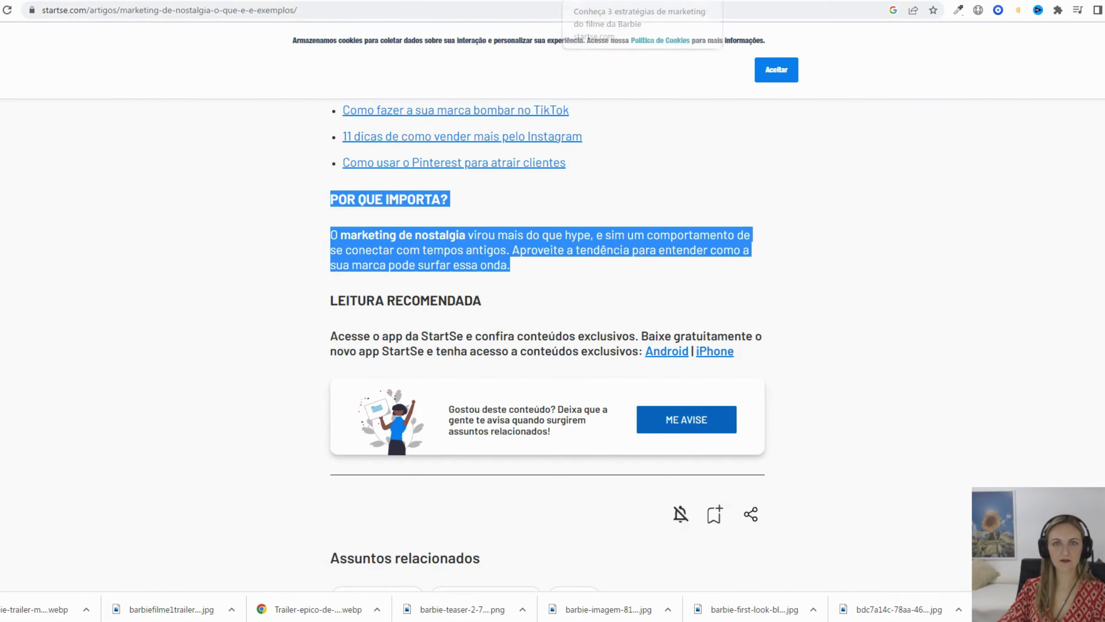
click(609, 1)
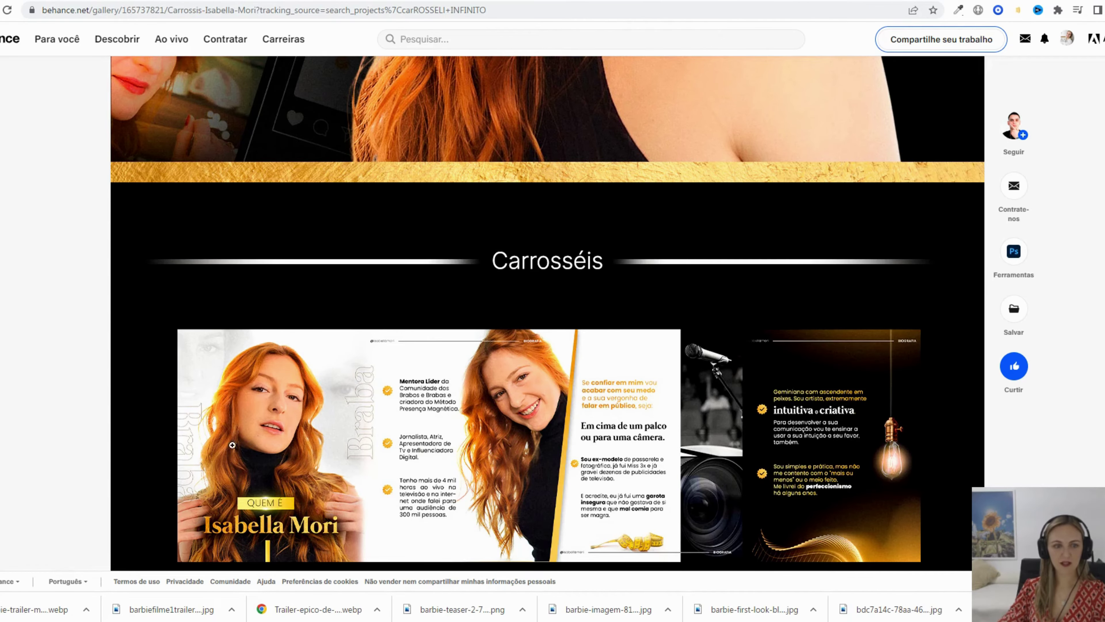